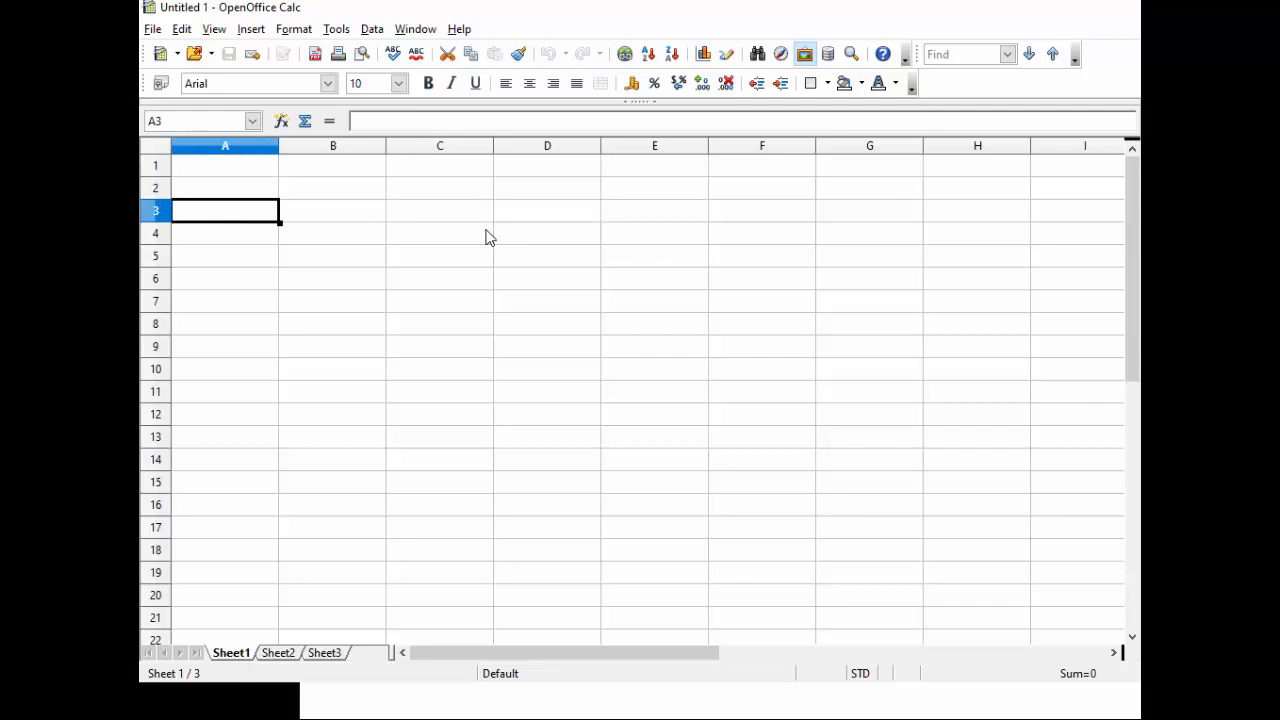
Enter the headers NOMOR, NILAI ANGKA and NILAI HURUF in A3:C3 and widen column B to fit its header.
type("NOMOR")
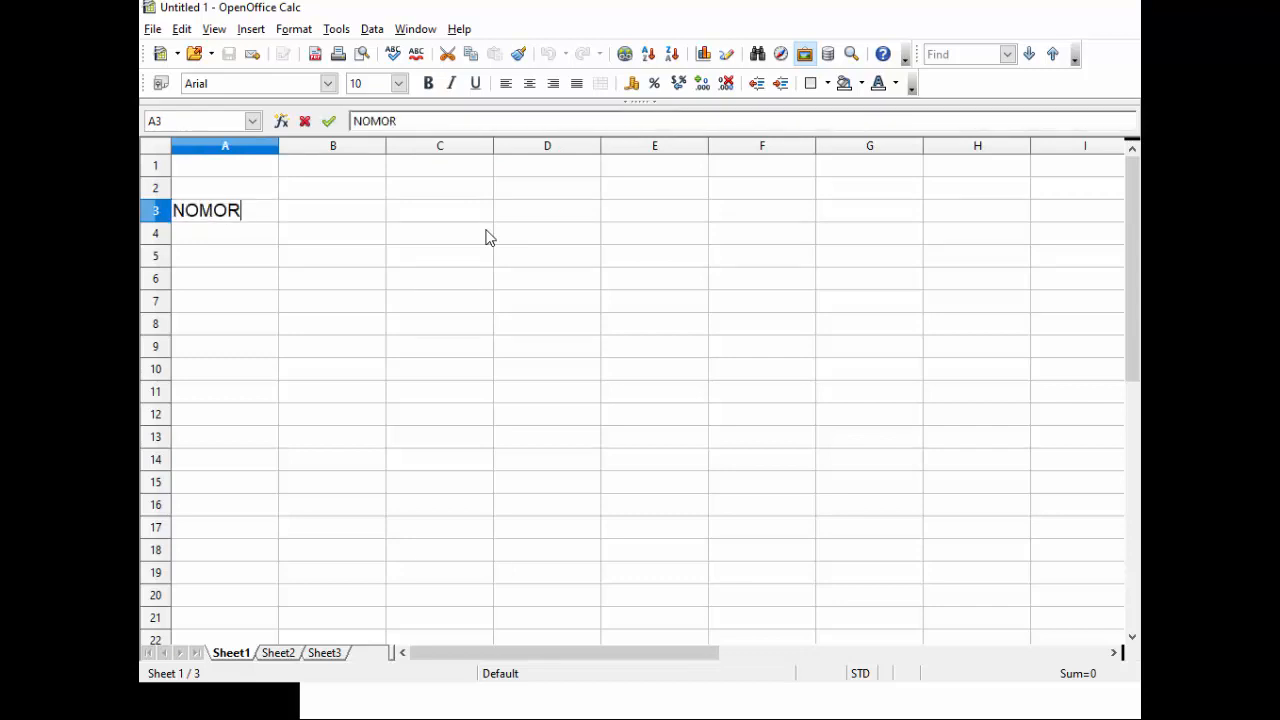
key("Tab")
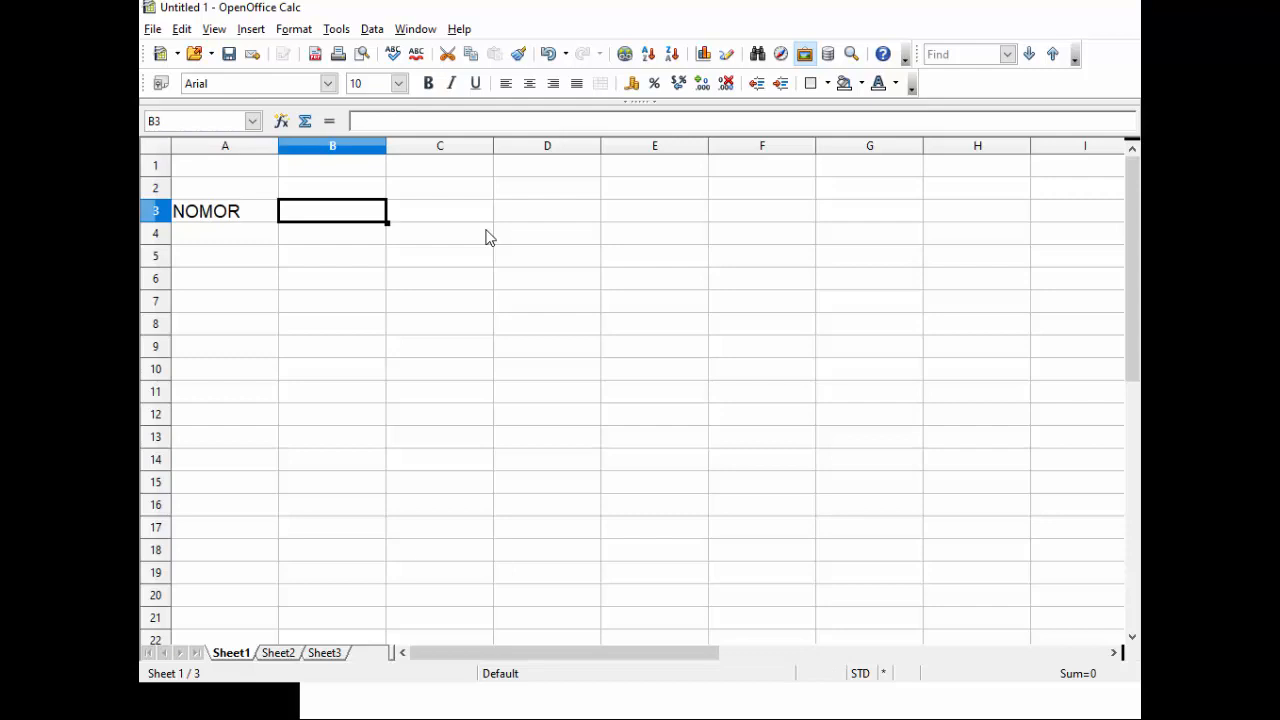
type("NILAI ")
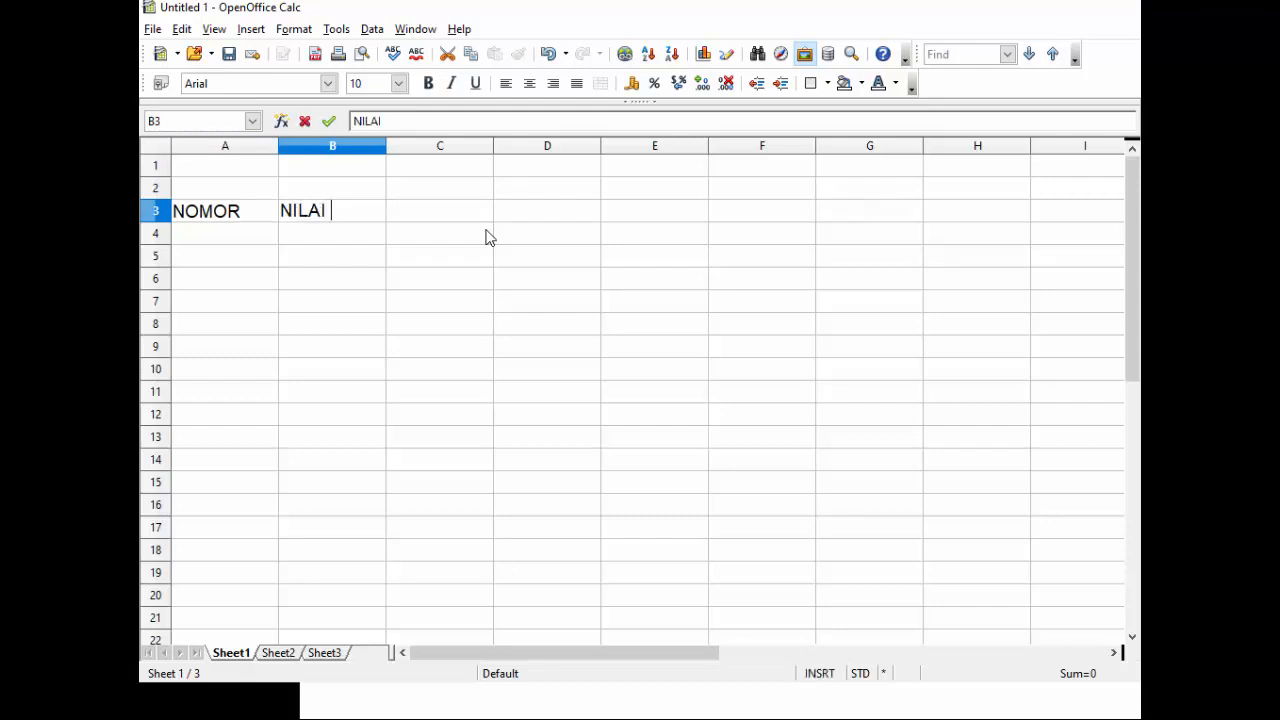
type("ANGKA")
key("Tab")
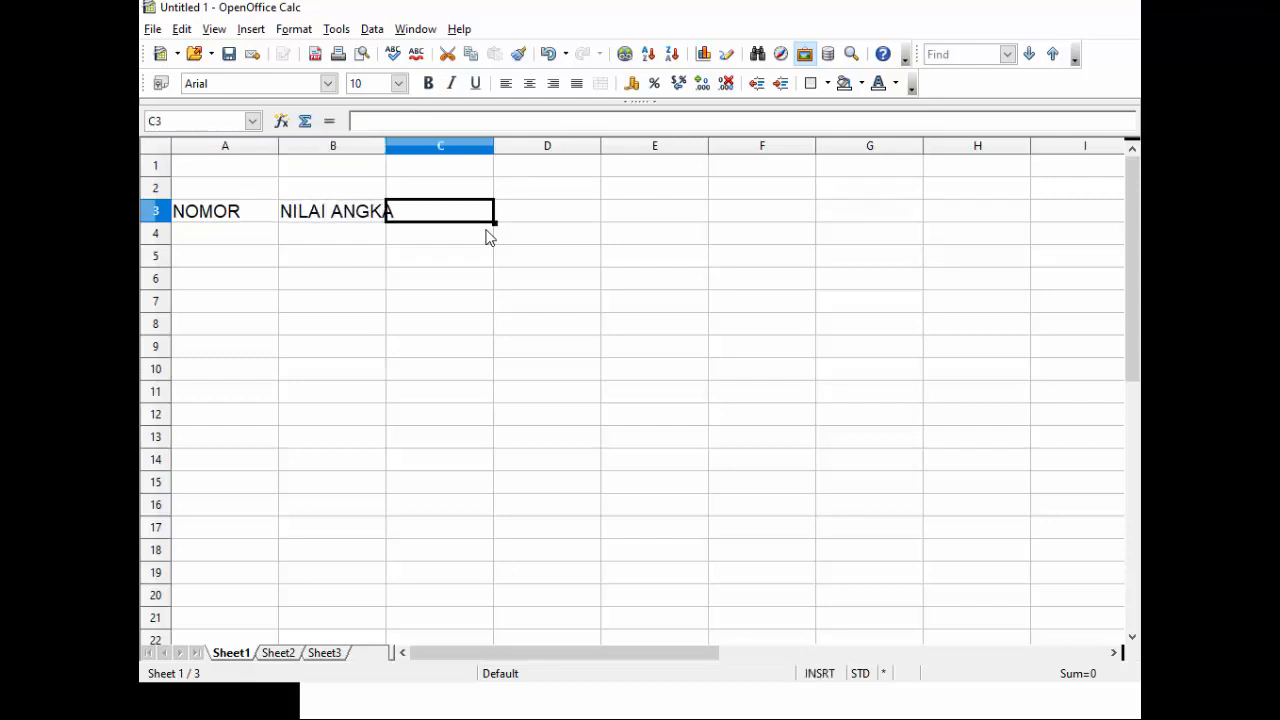
type("NILAI HURUF")
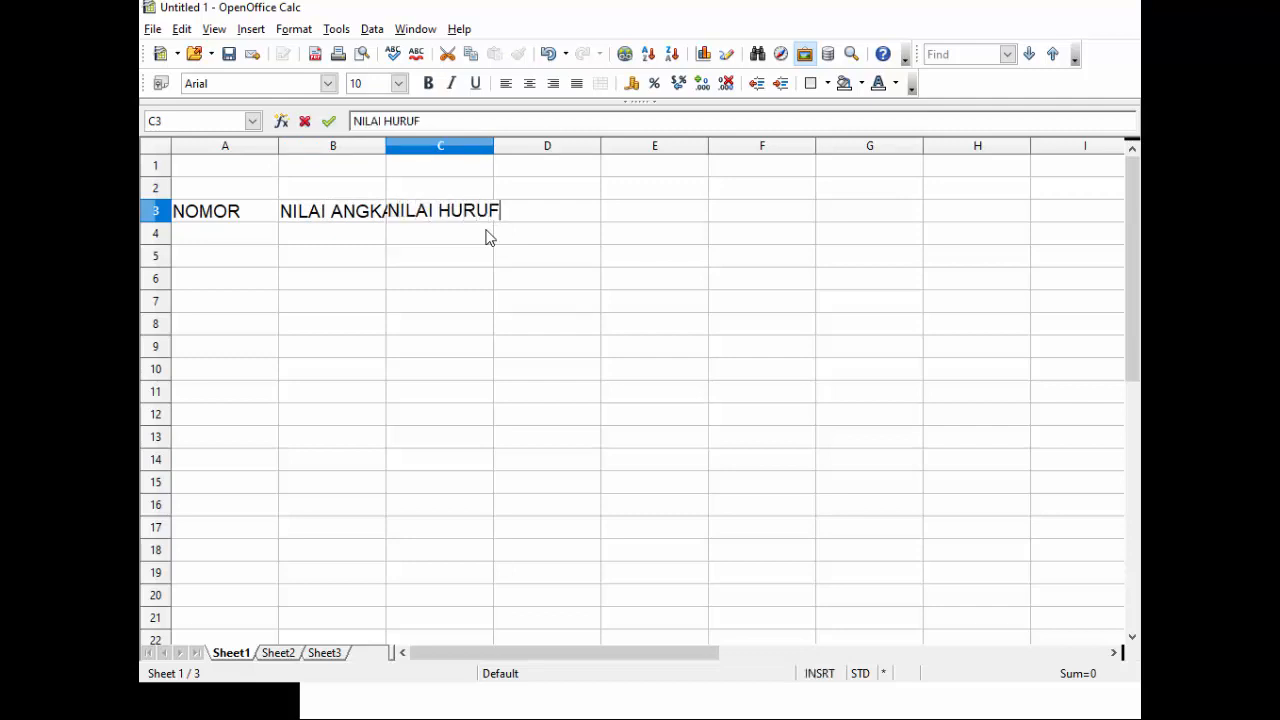
key("Return")
key("Up")
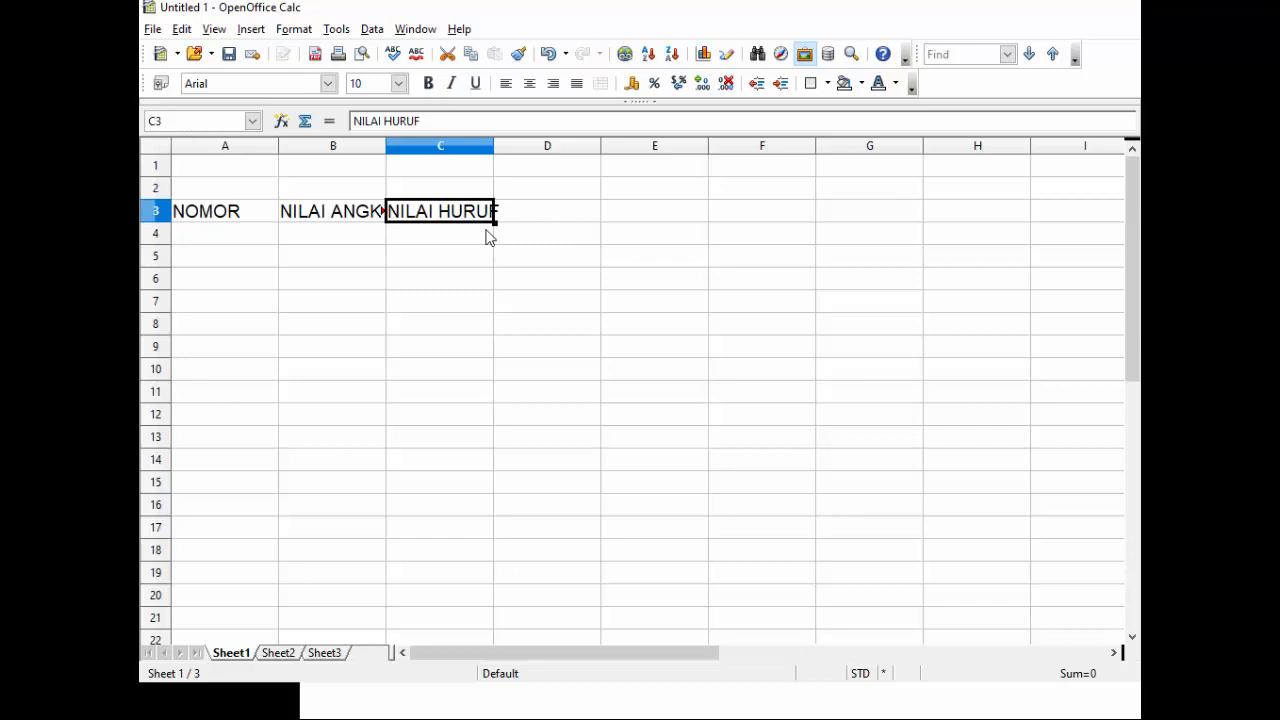
left_click_drag(386, 147, 423, 150)
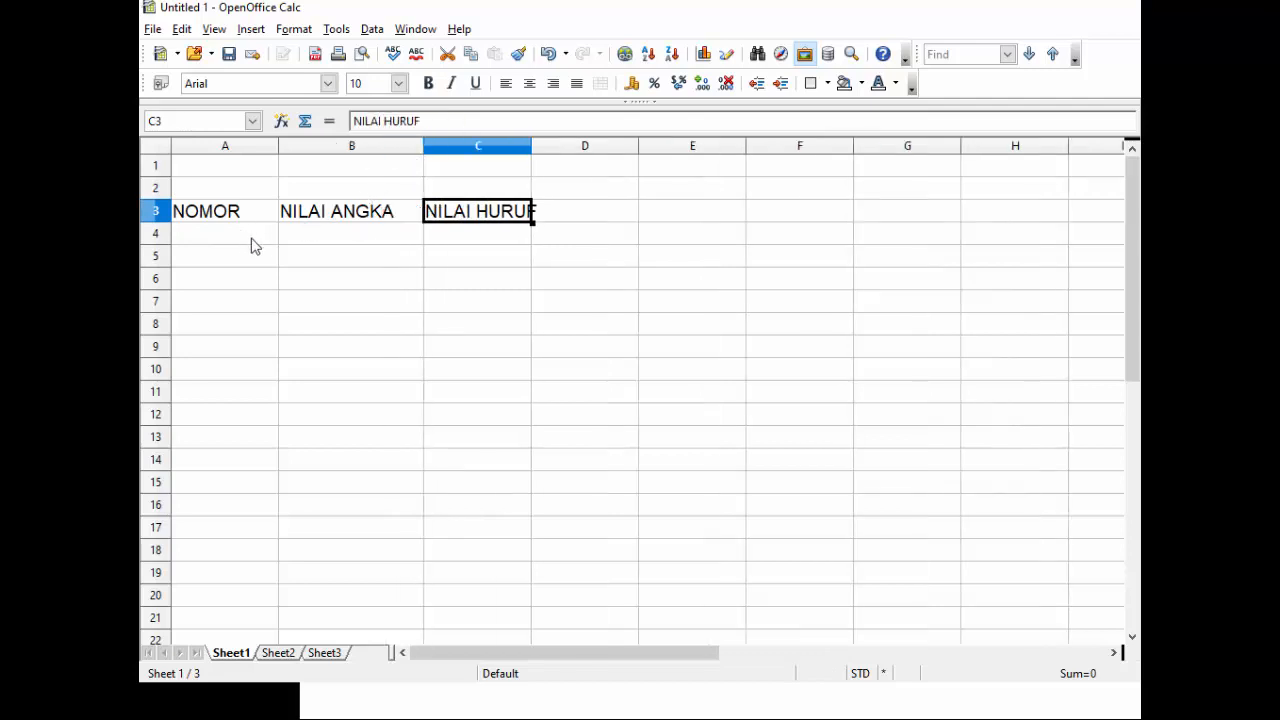
Enter the scores 84, 37 and 68 under NILAI ANGKA in cells B4 to B6.
left_click(343, 245)
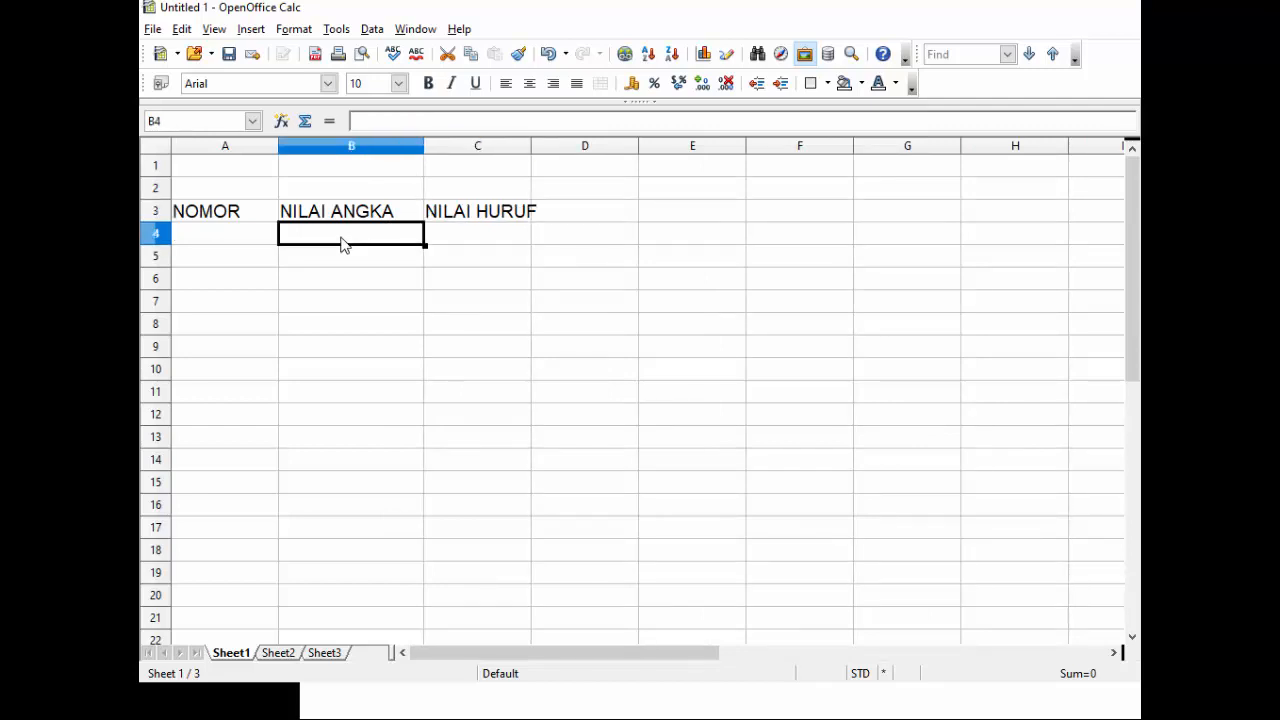
type("84")
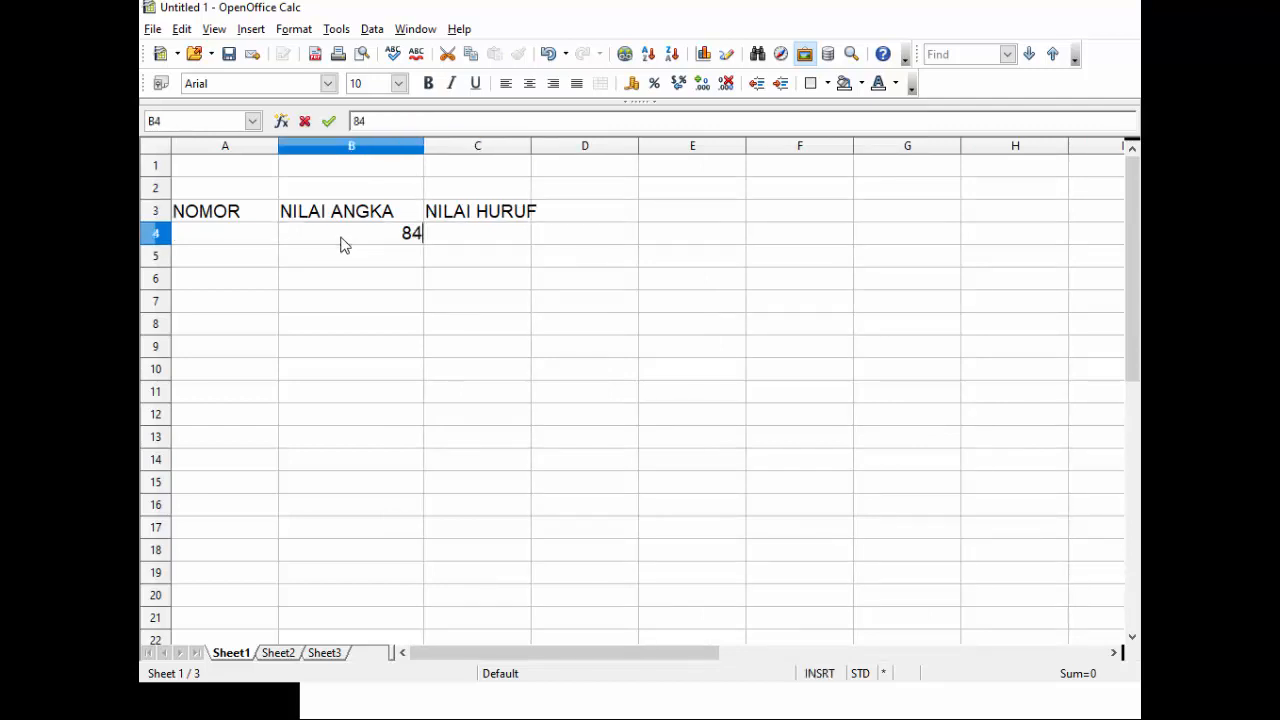
key("Return")
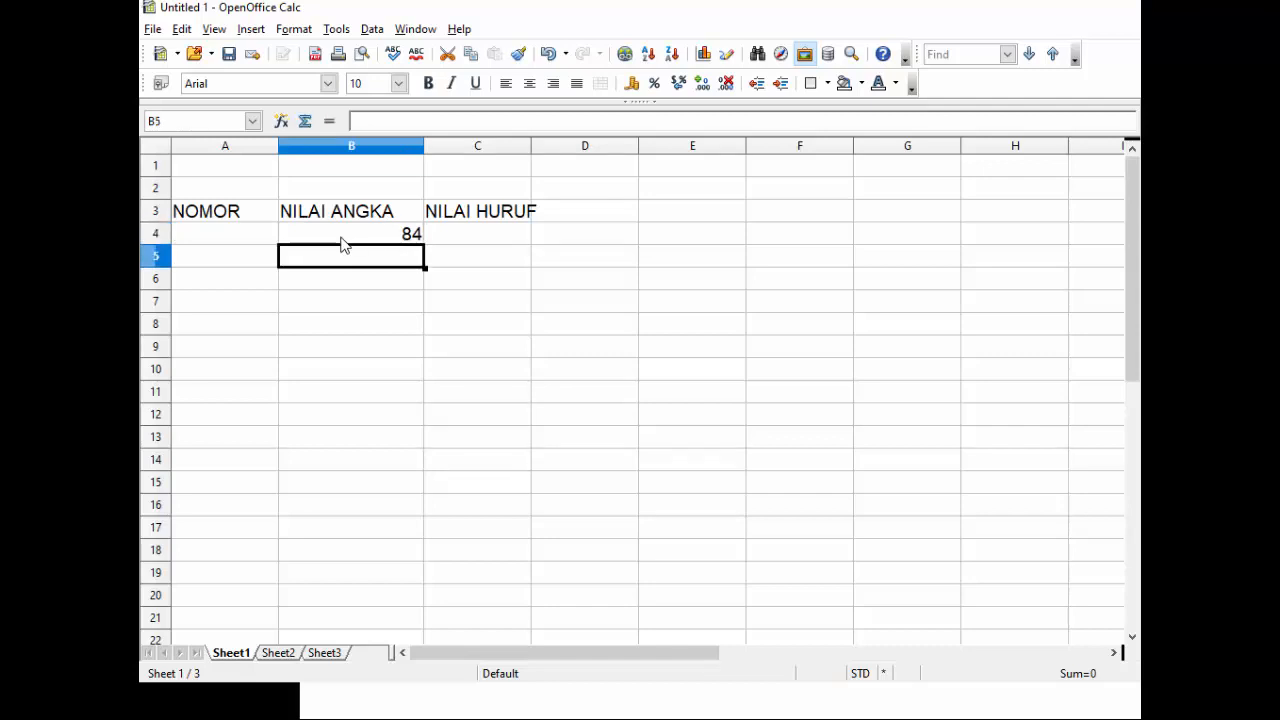
type("37")
key("Return")
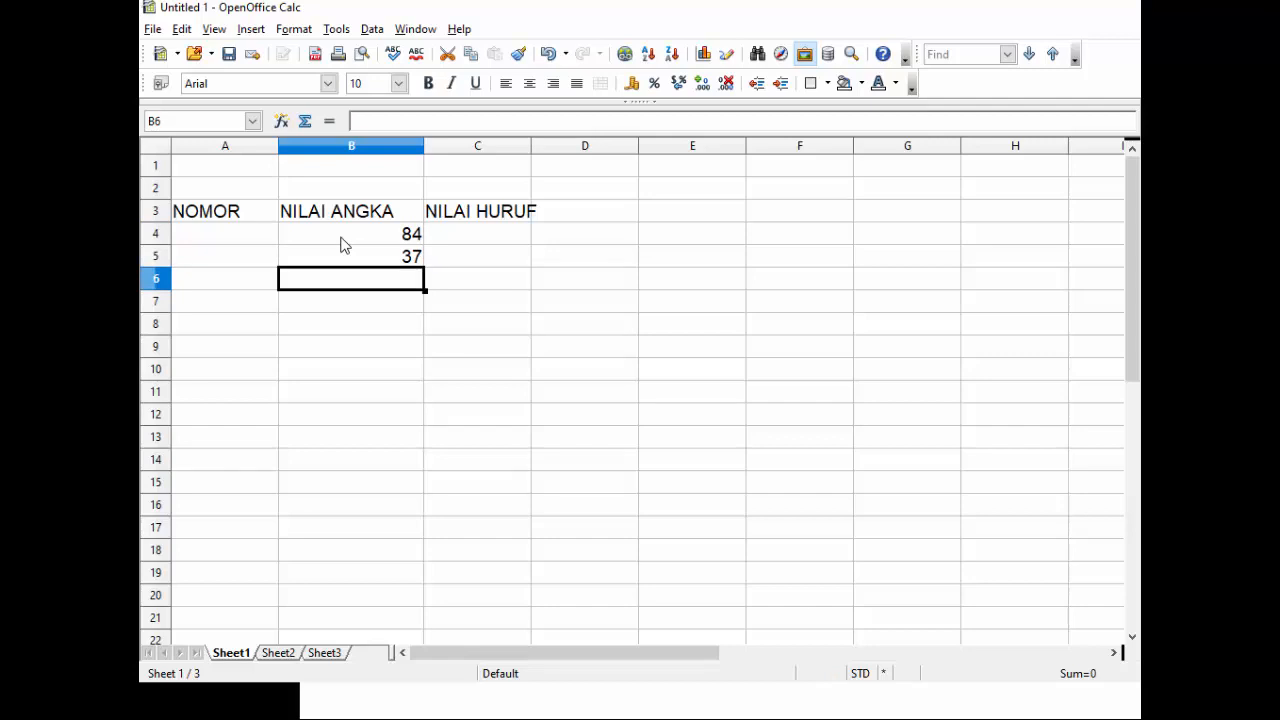
type("6")
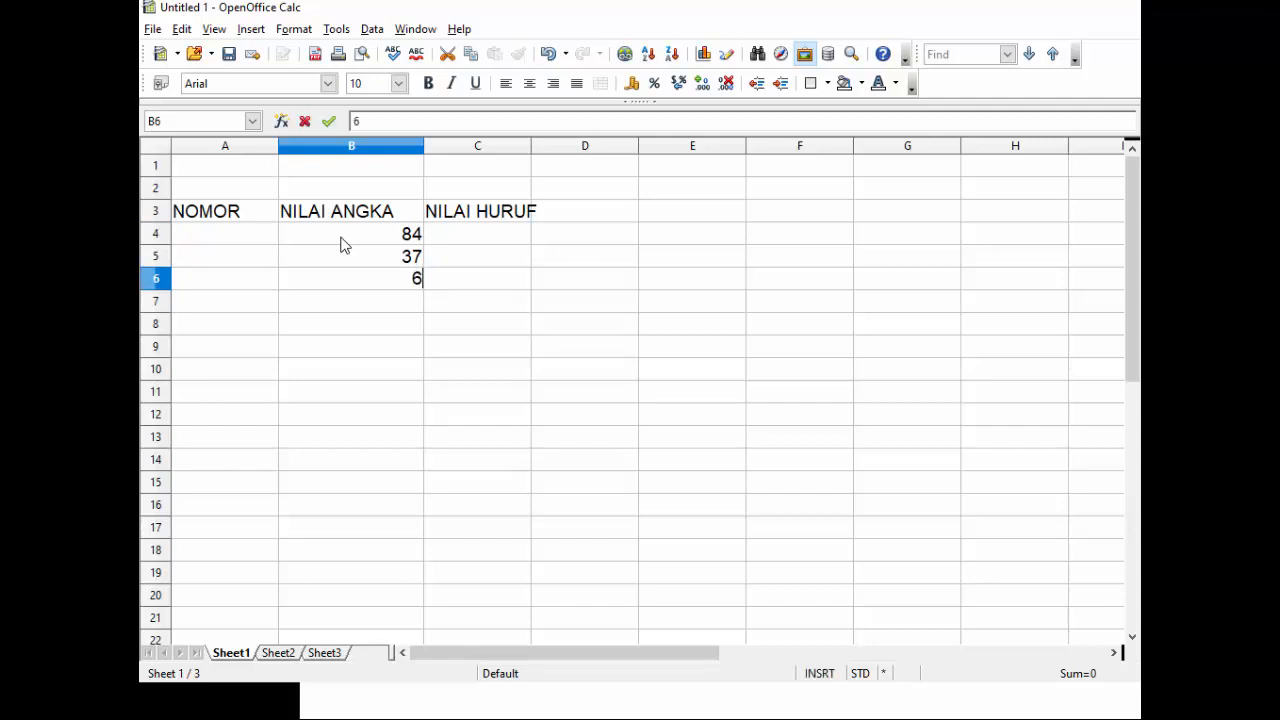
type("8")
key("Left")
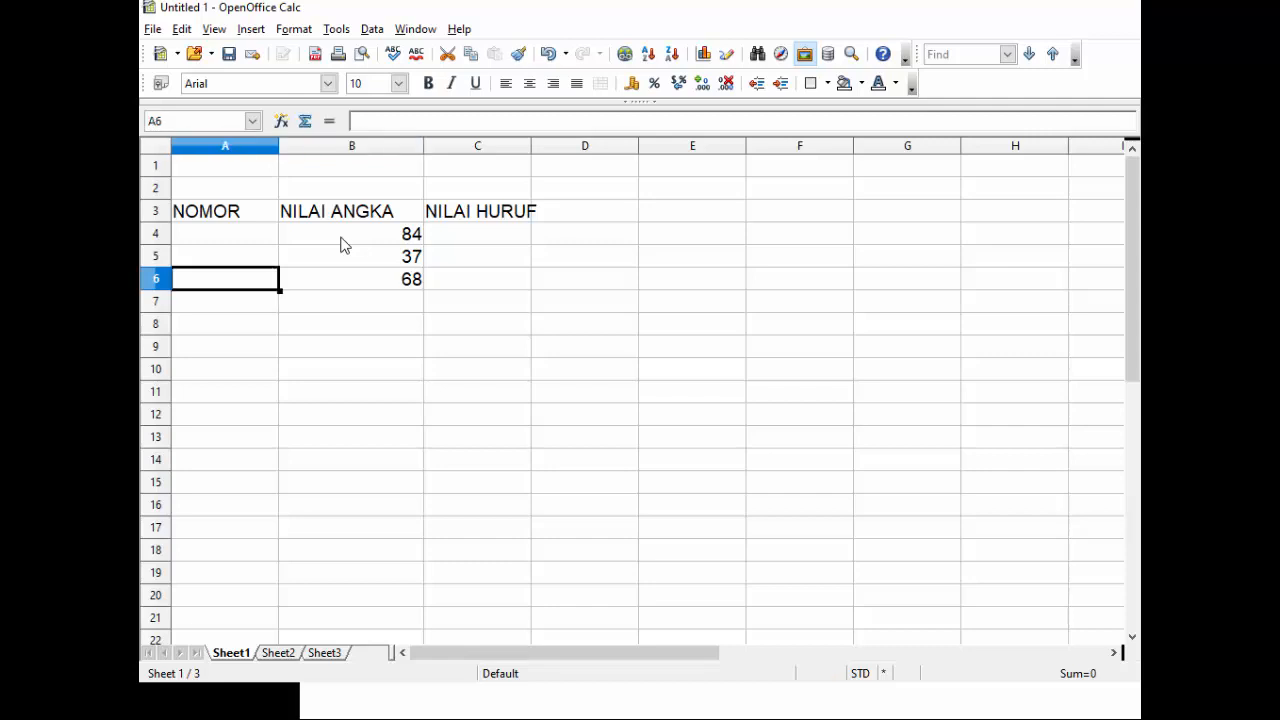
Number the rows 1, 2 and 3 under NOMOR in cells A4 to A6.
key("Up")
key("Up")
type("1")
key("Return")
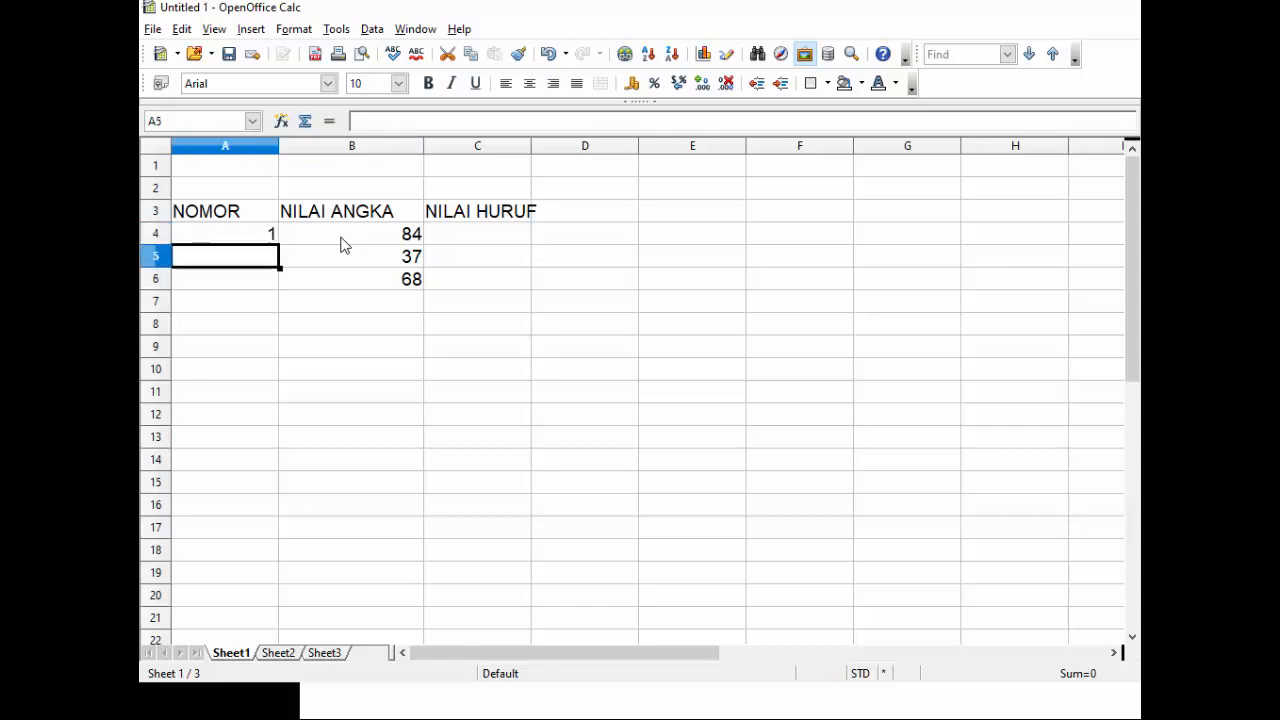
type("2")
key("Return")
type("3")
key("Up")
key("Up")
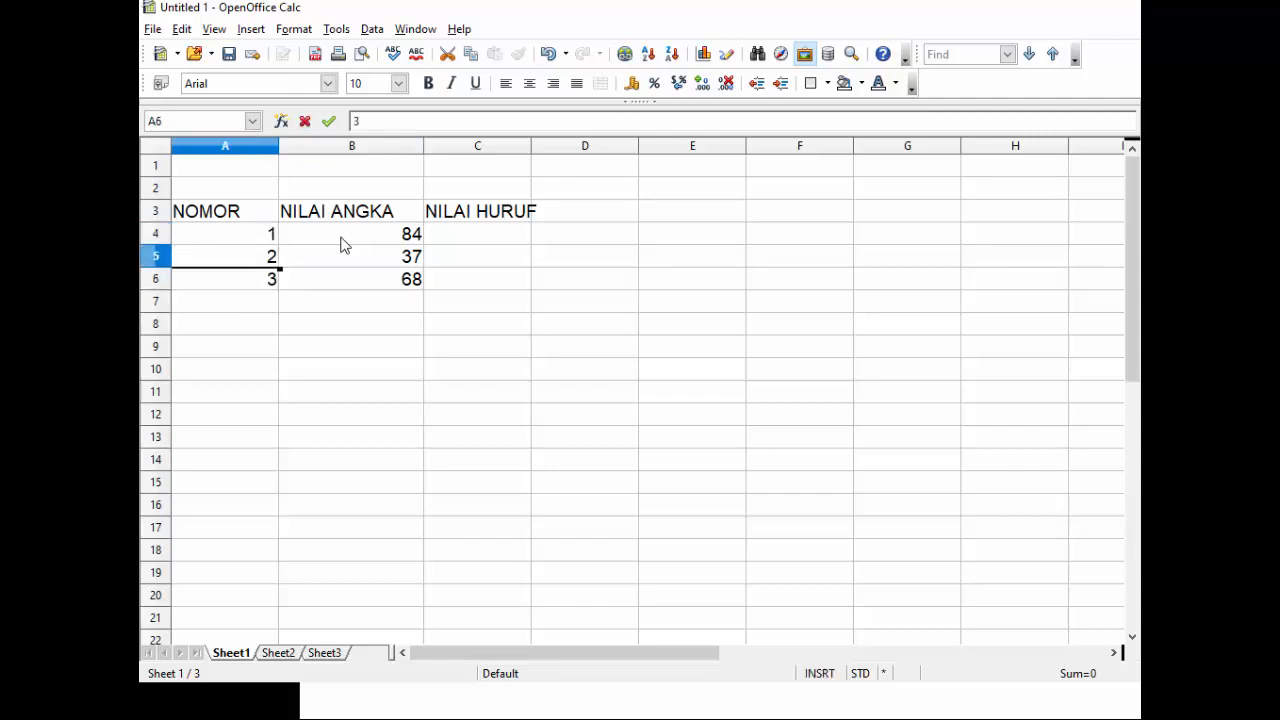
Enter the letter grade A for the first score in cell C4.
key("Right")
key("Right")
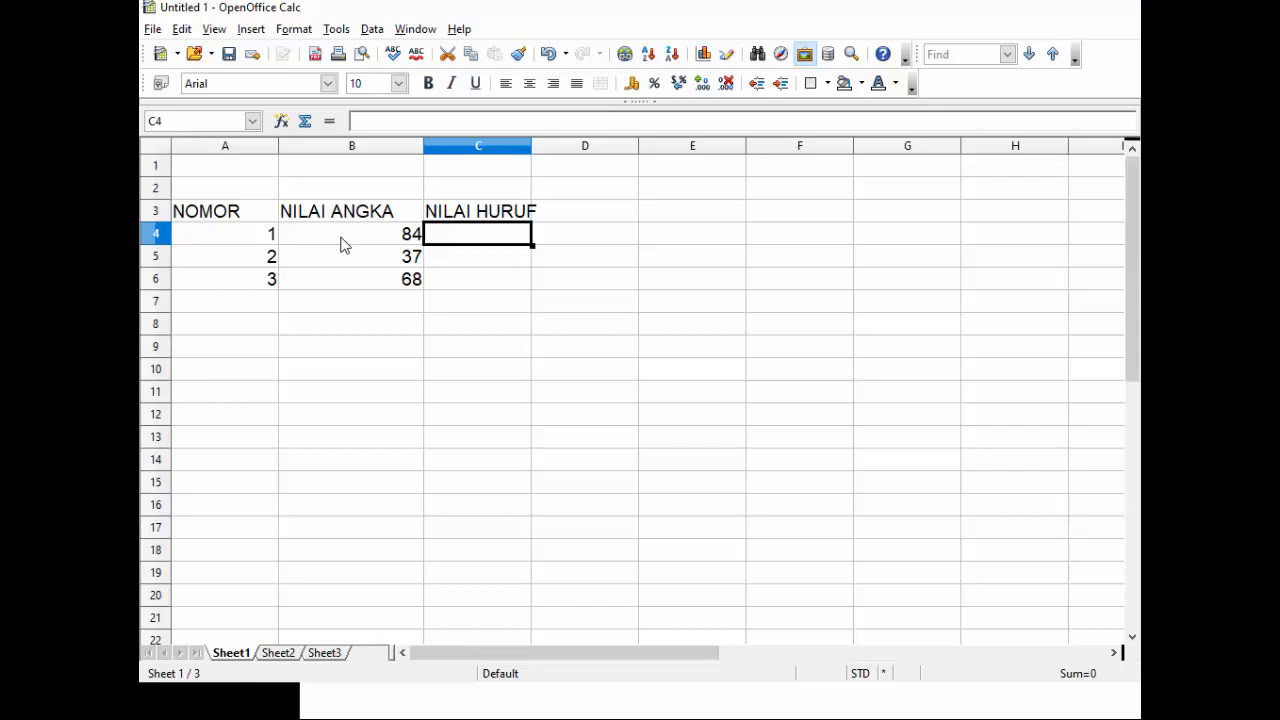
key("F2")
type("A")
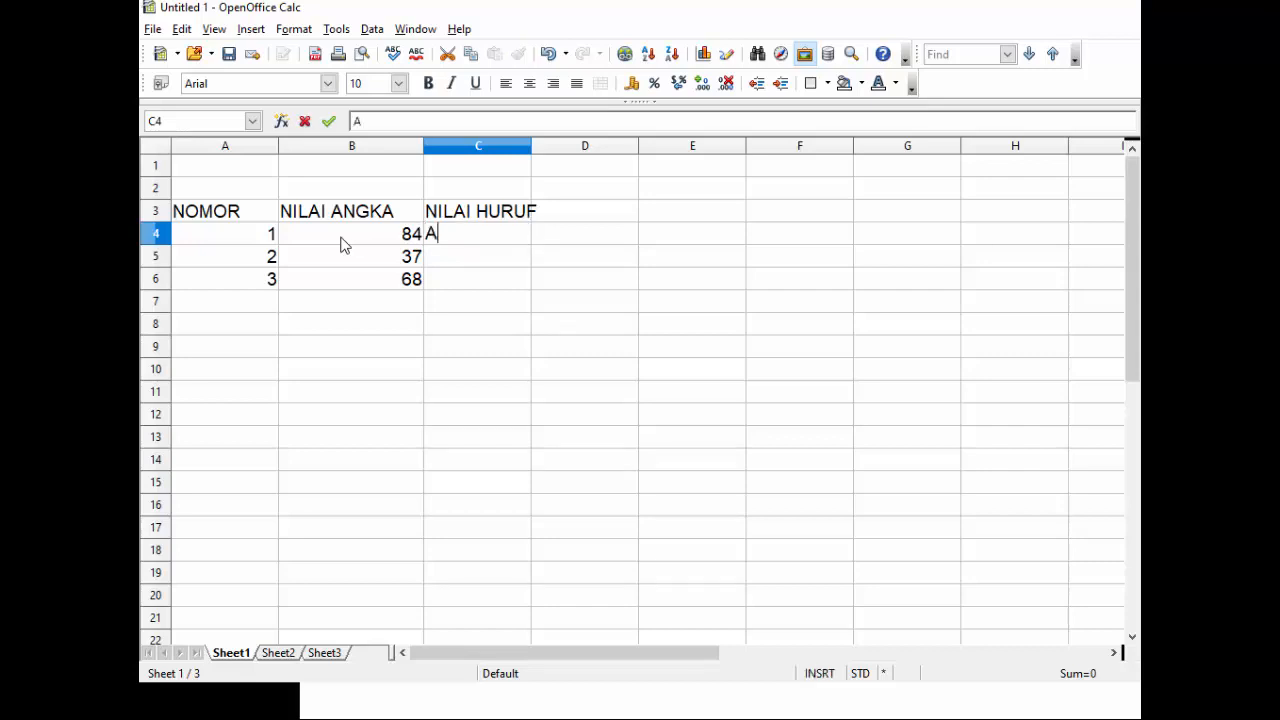
key("Return")
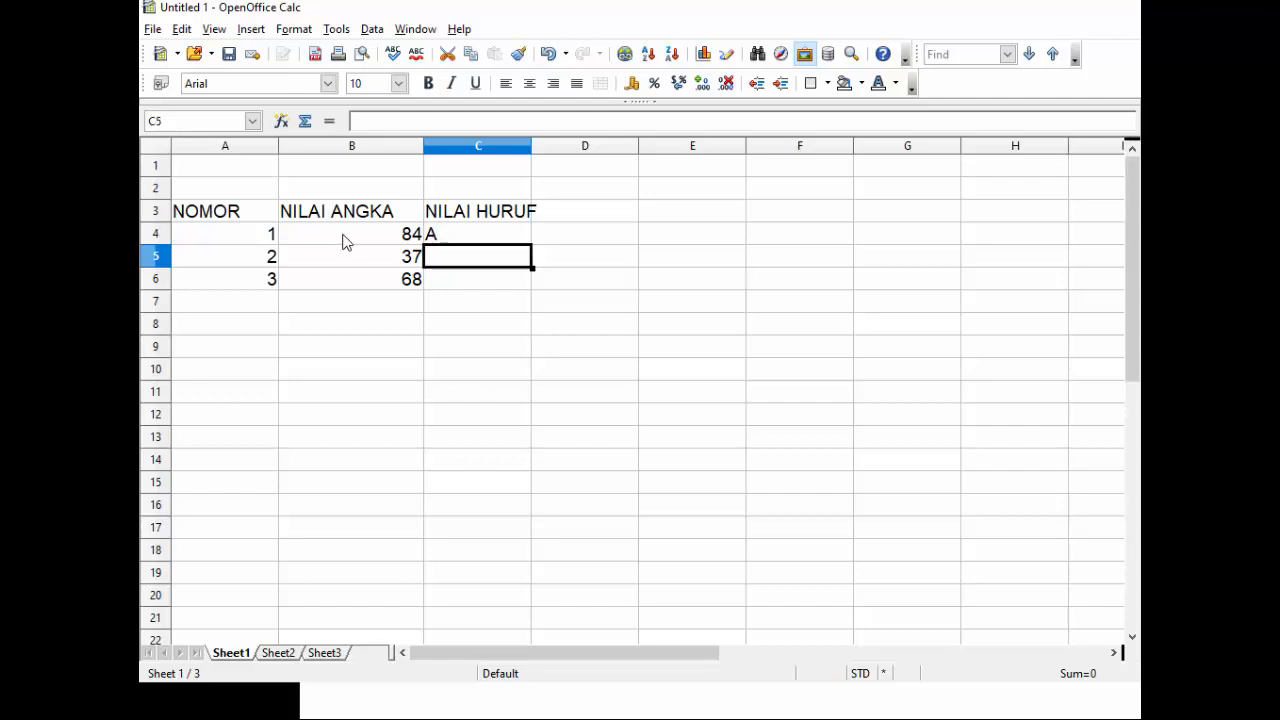
Center the contents of B4:B8 and C4:C7 horizontally.
left_click_drag(346, 237, 326, 334)
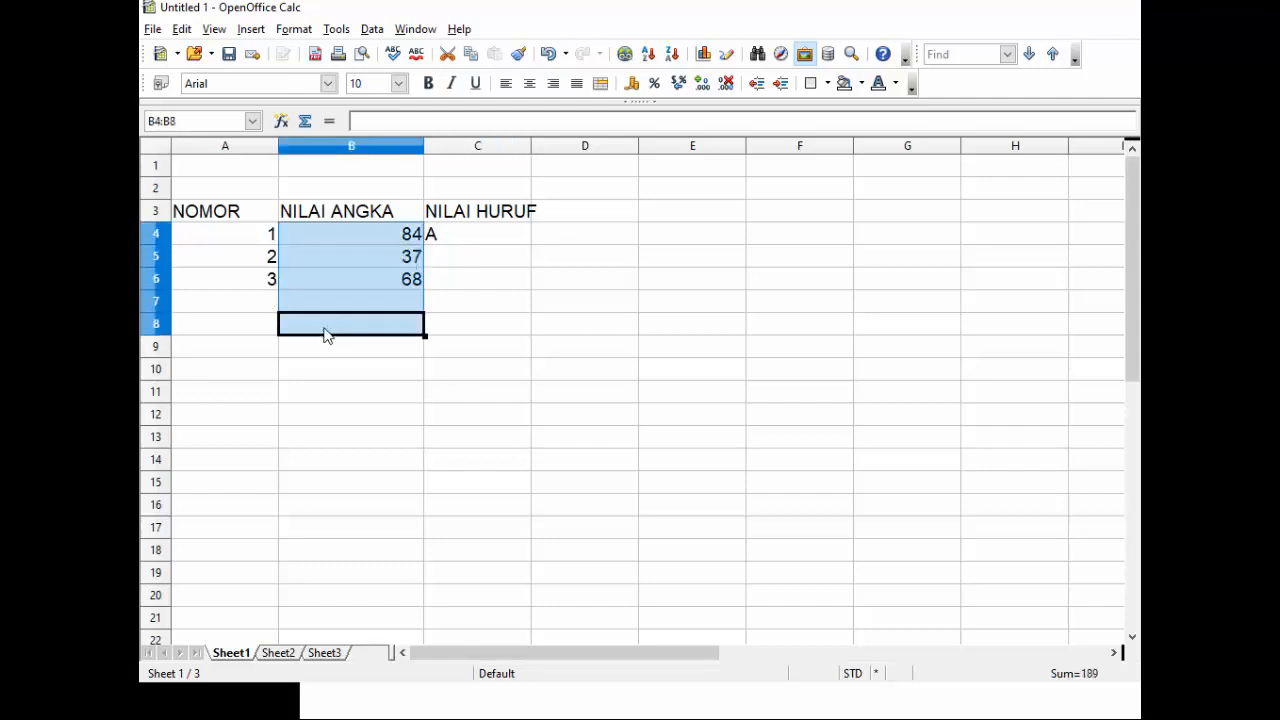
left_click(532, 76)
left_click_drag(431, 243, 437, 306)
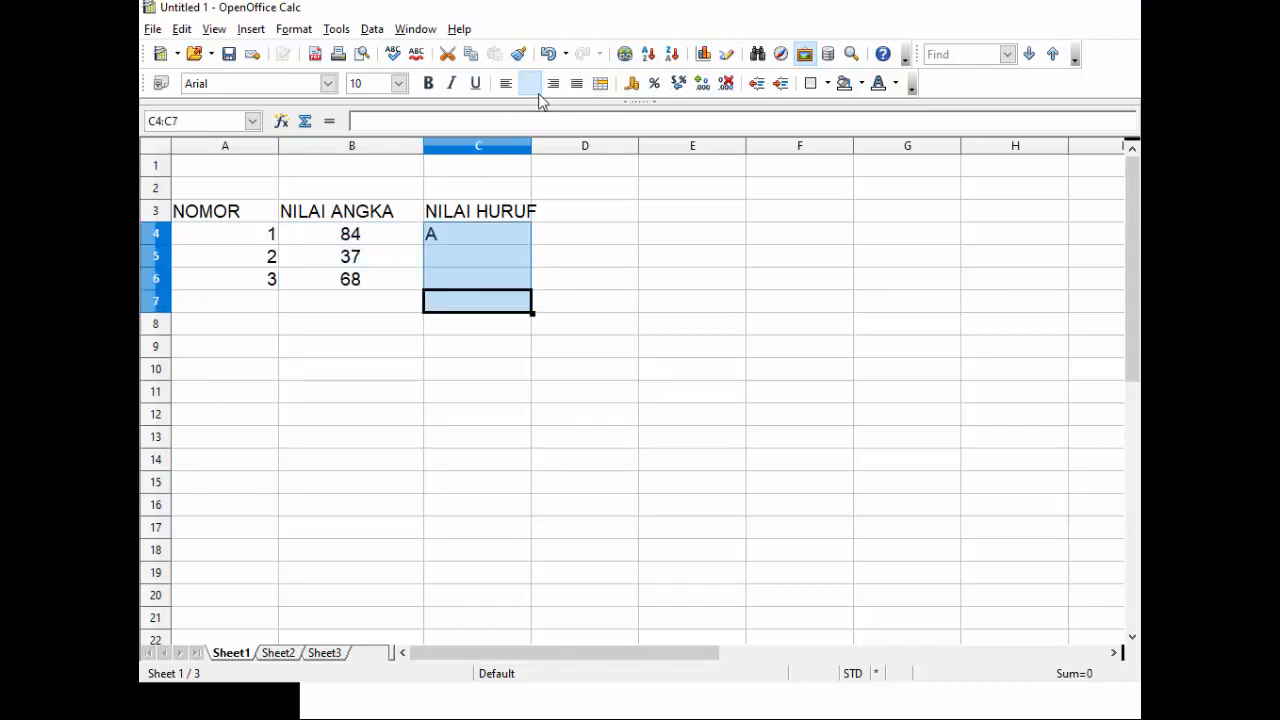
left_click(530, 86)
Enter the letter grades E in C5 and B in C6.
left_click(452, 258)
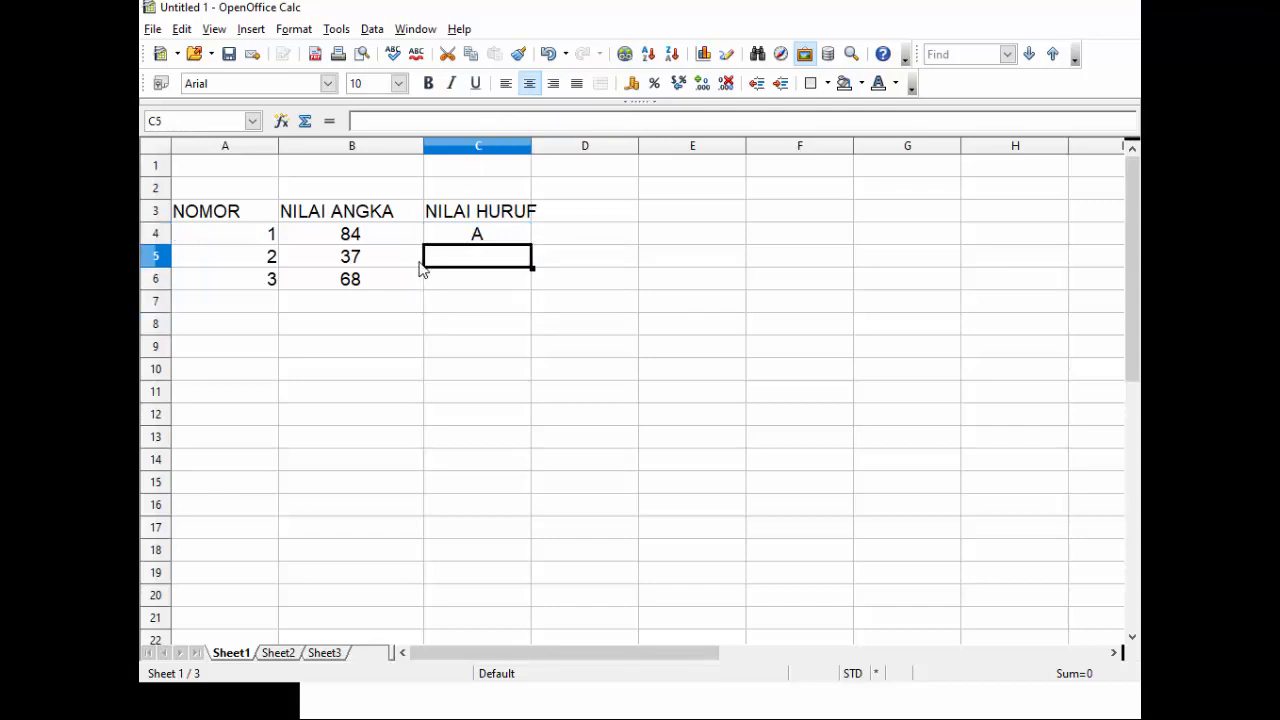
type("E")
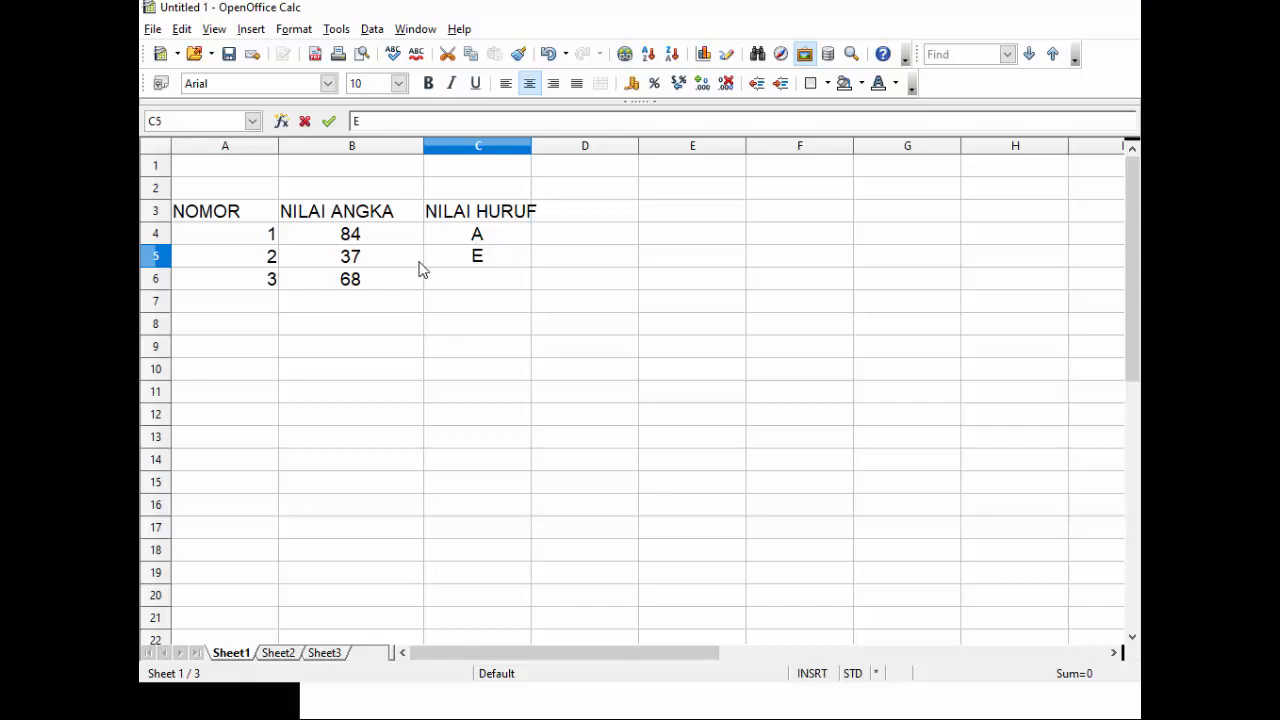
key("Return")
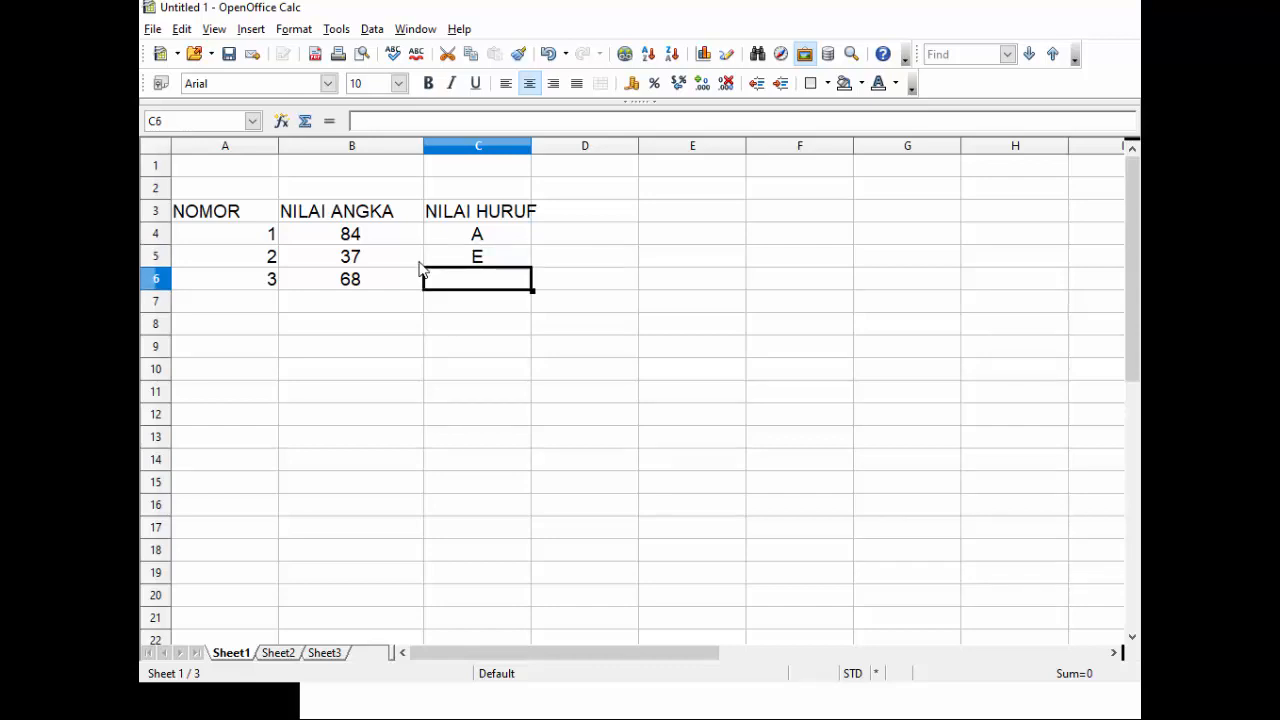
type("B")
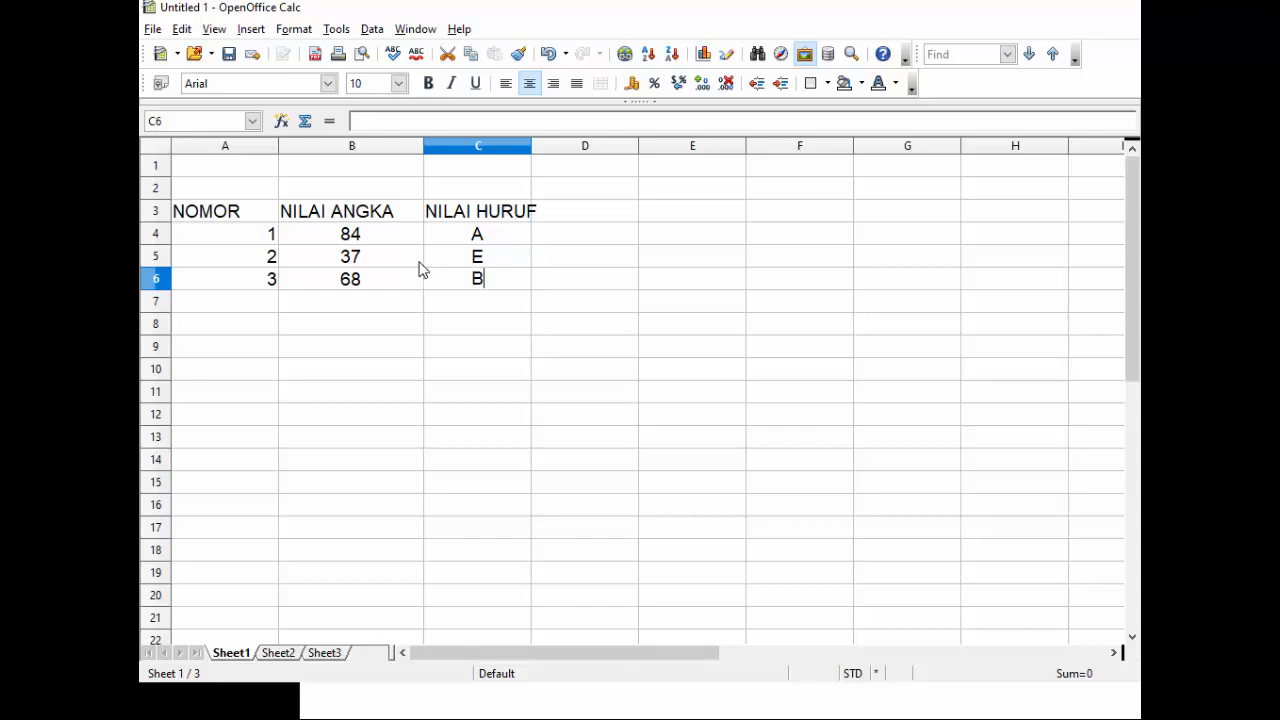
key("Return")
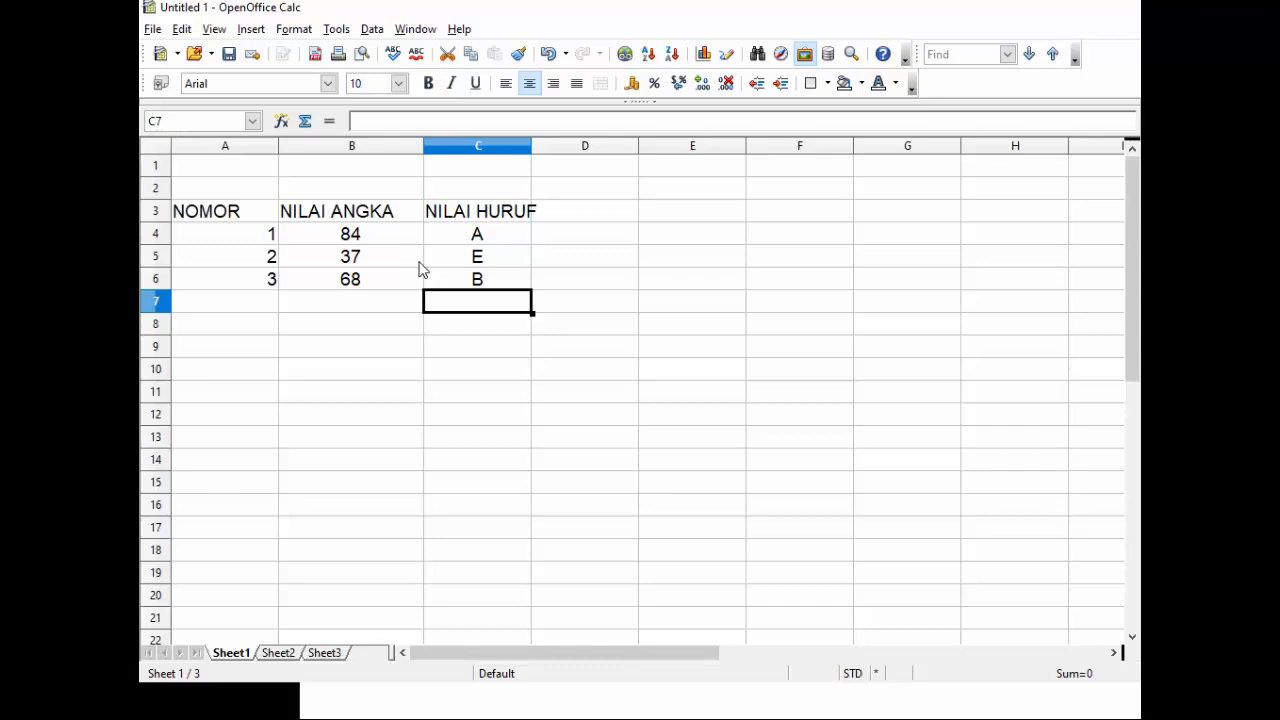
key("Up")
key("Up")
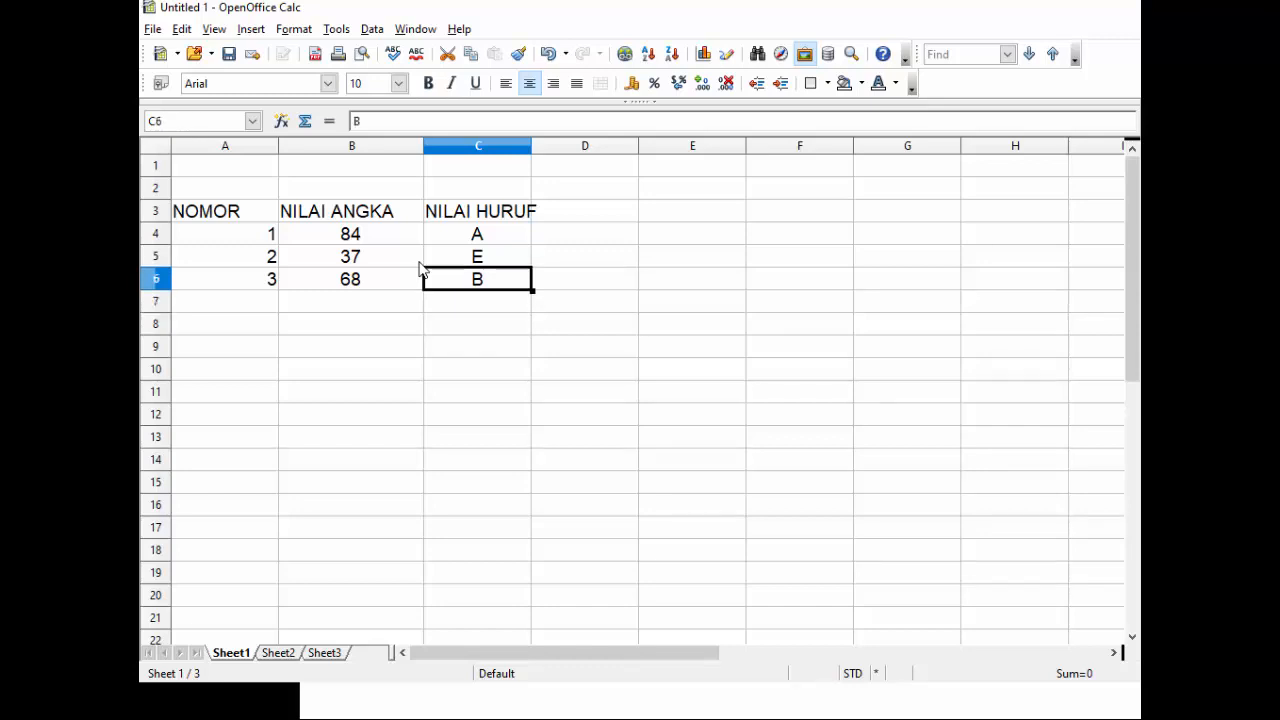
key("Down")
key("Left")
key("Right")
Delete the contents of the three letter-grade cells C4, C5 and C6, keeping their formatting.
key("Up")
key("Up")
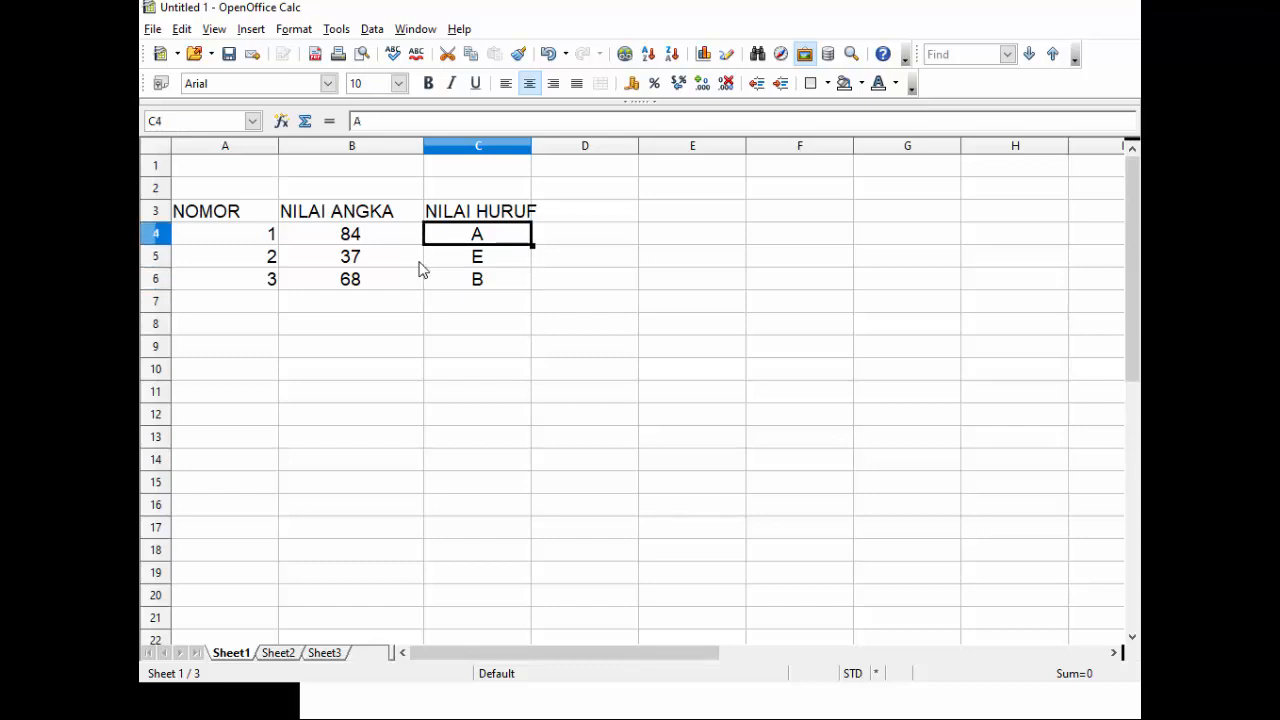
key("BackSpace")
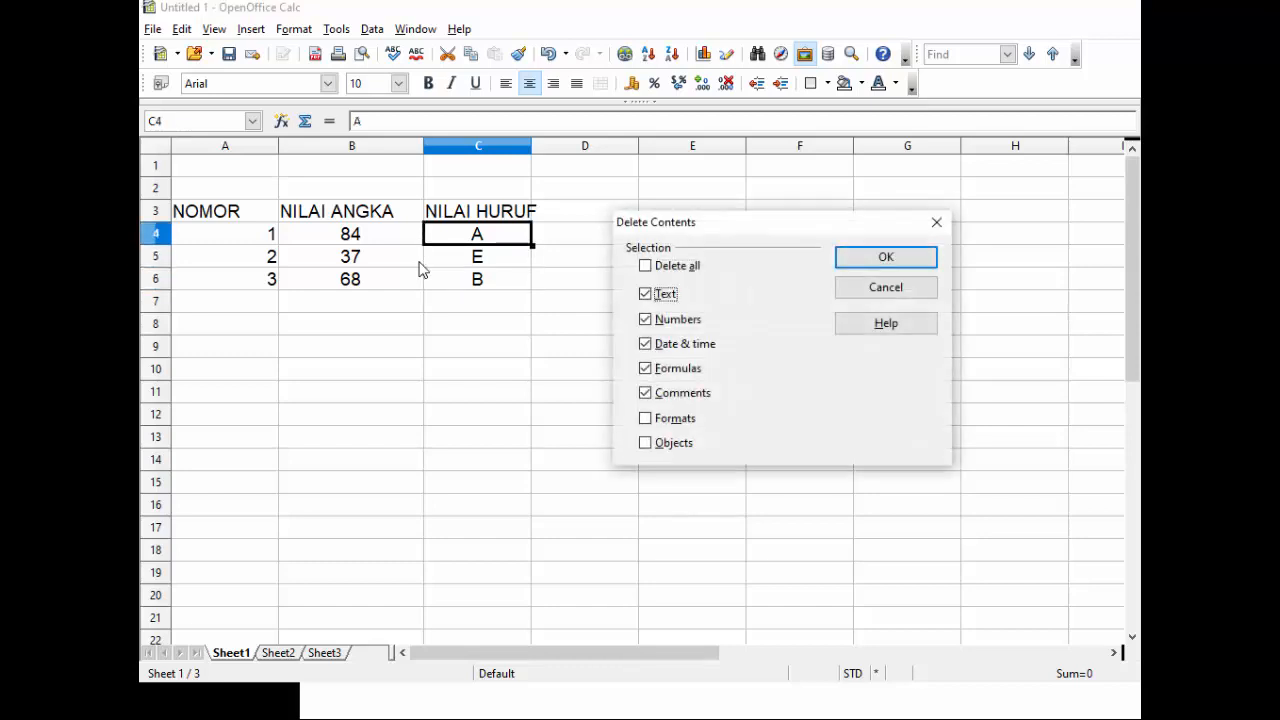
key("Return")
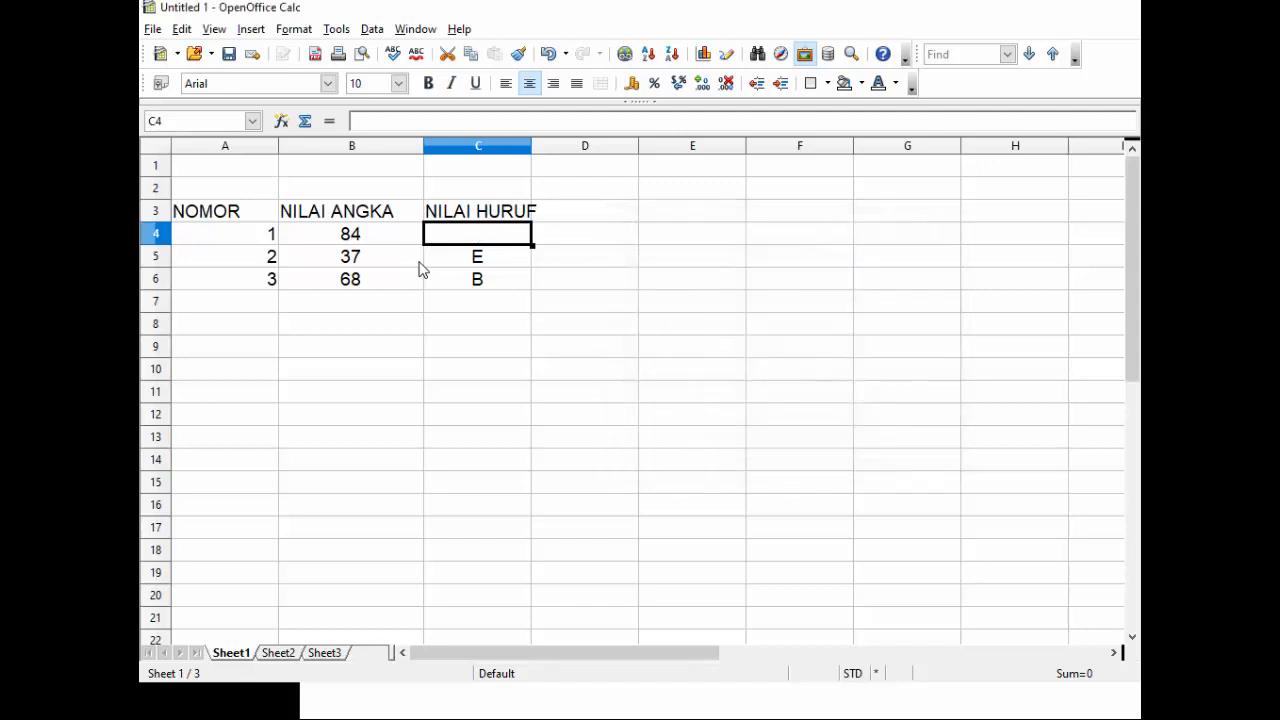
key("Down")
key("BackSpace")
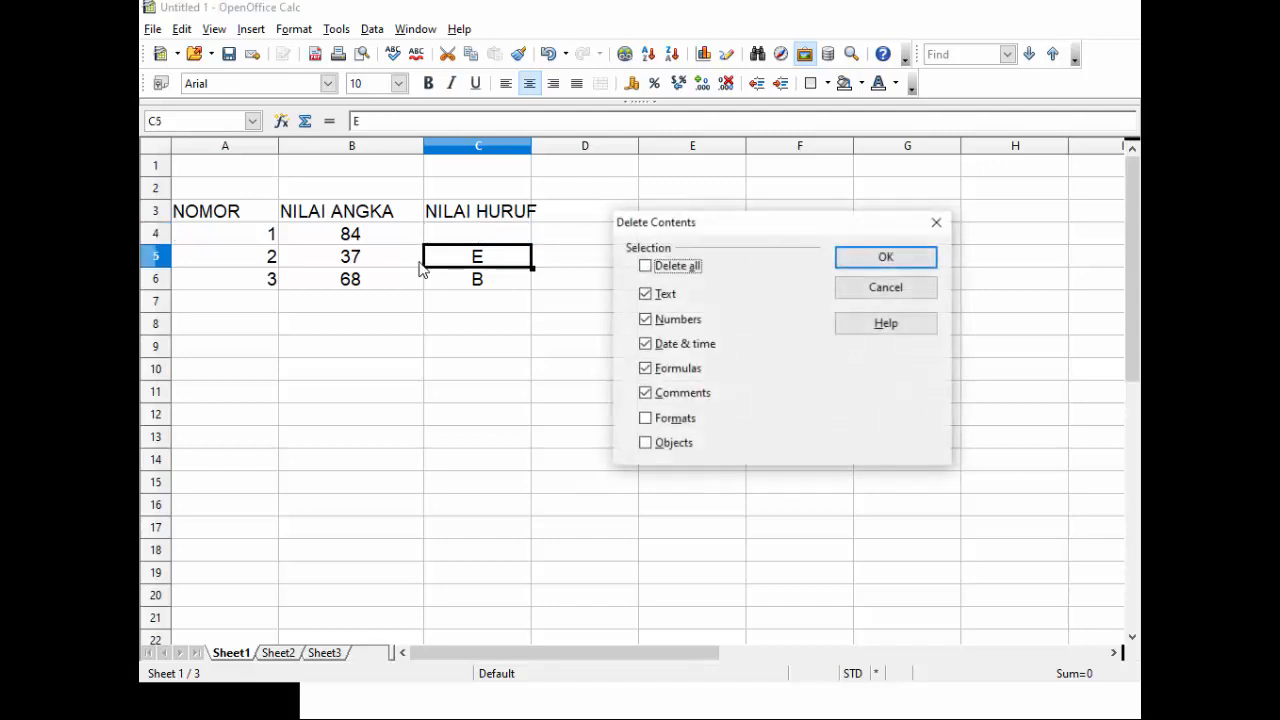
key("Return")
key("Down")
key("Down")
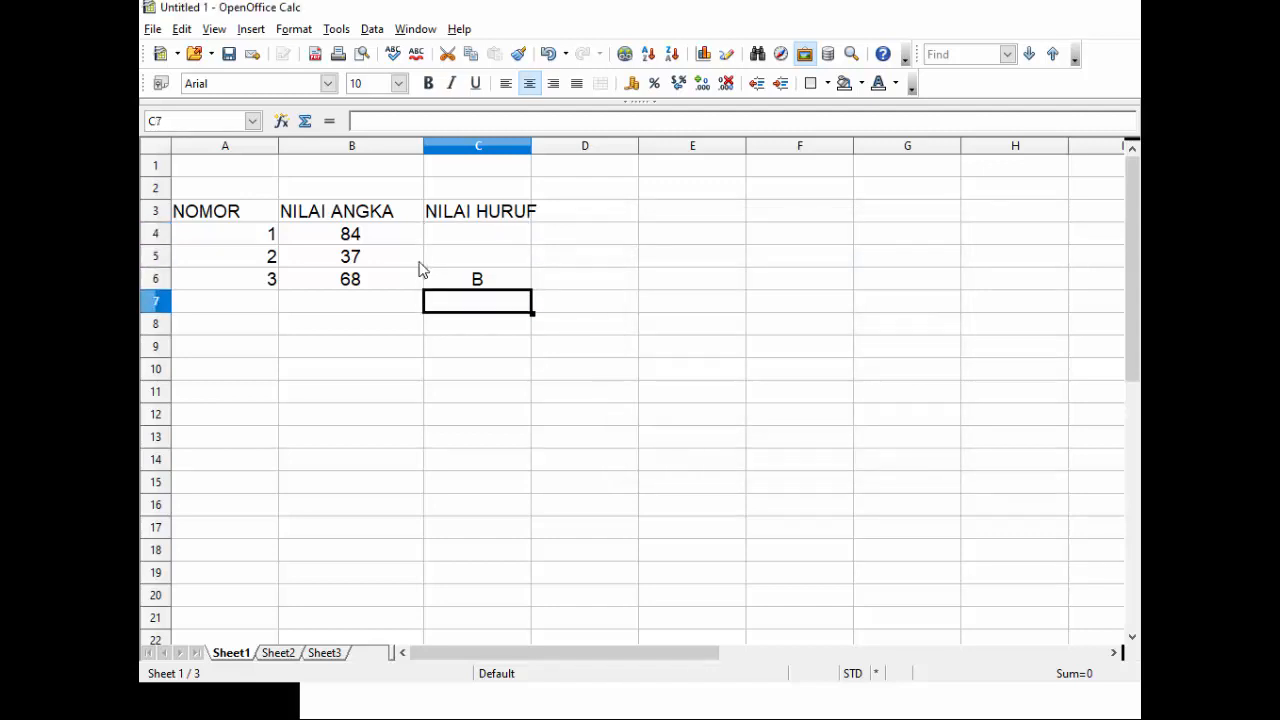
key("Up")
key("BackSpace")
key("Return")
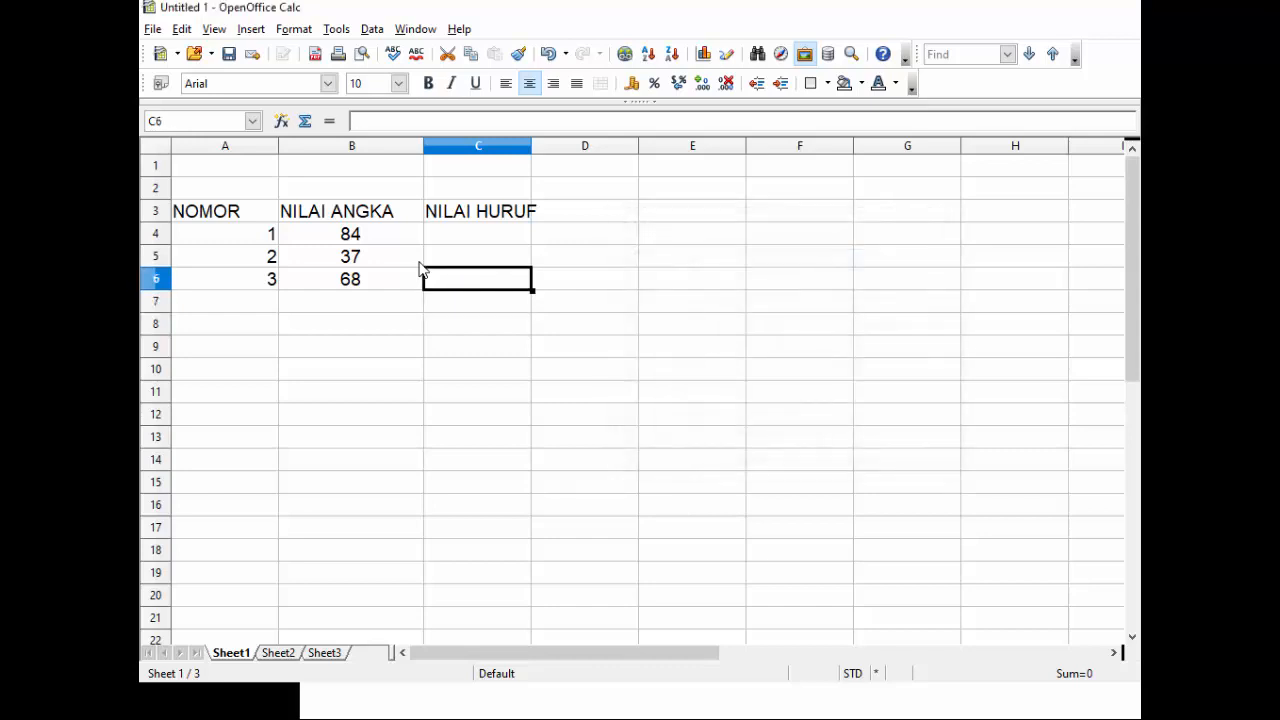
Start an IF formula in cell C4 with the test B4>=85.
key("Up")
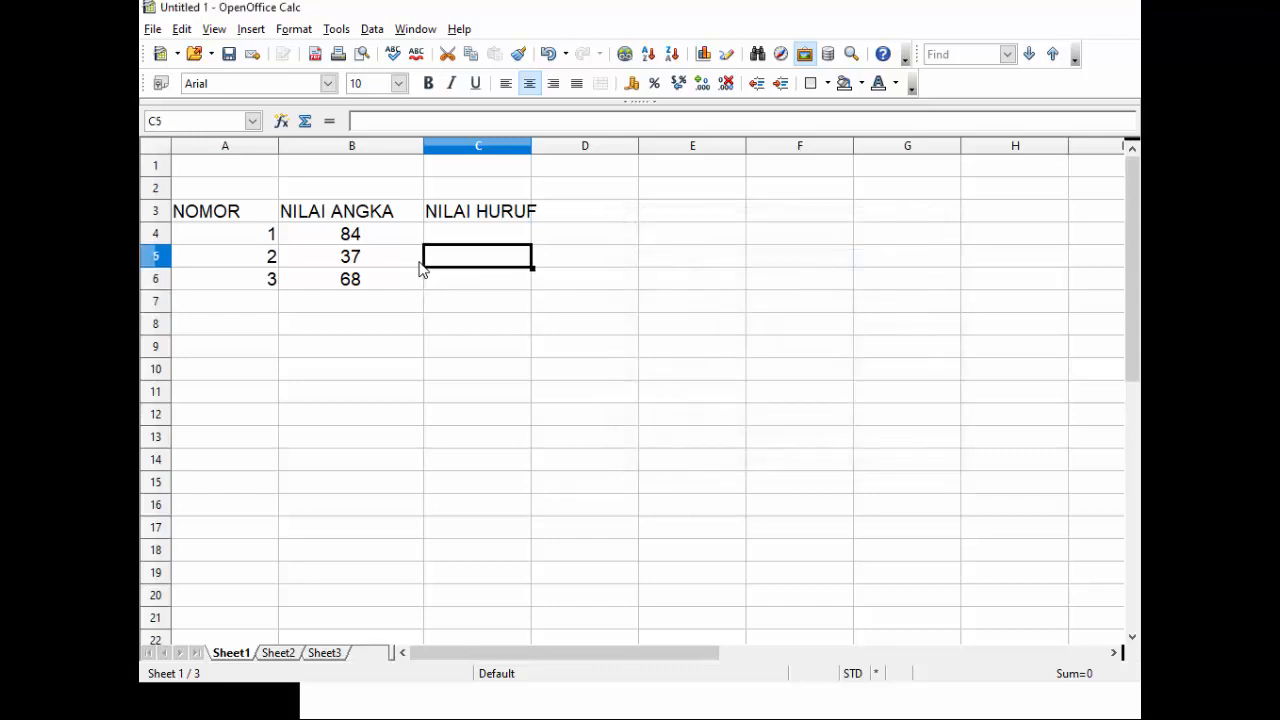
key("Up")
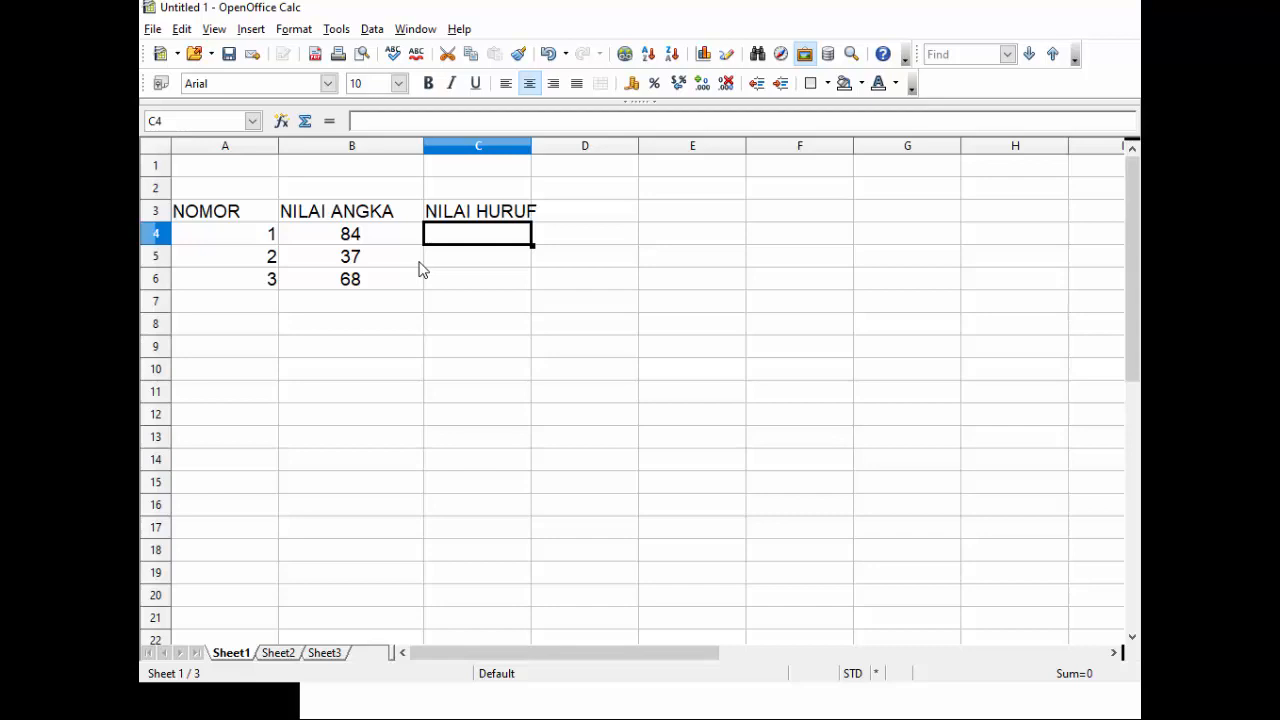
type("=")
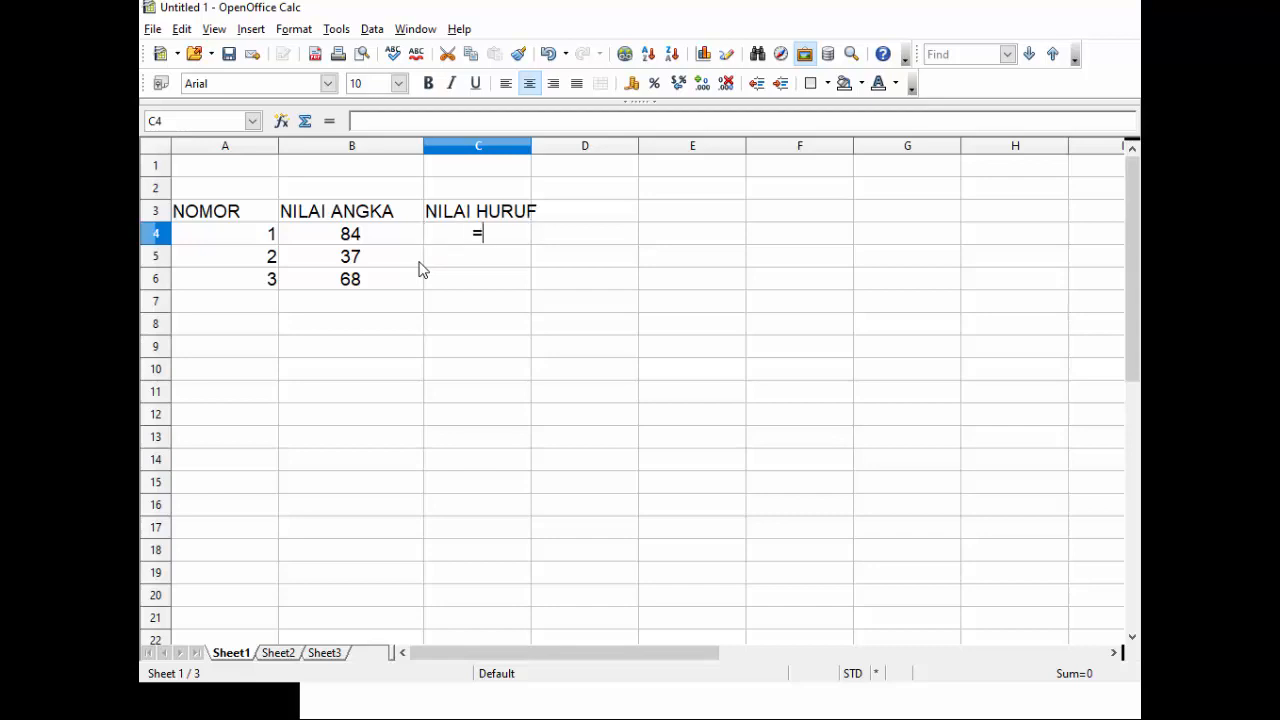
type("IF")
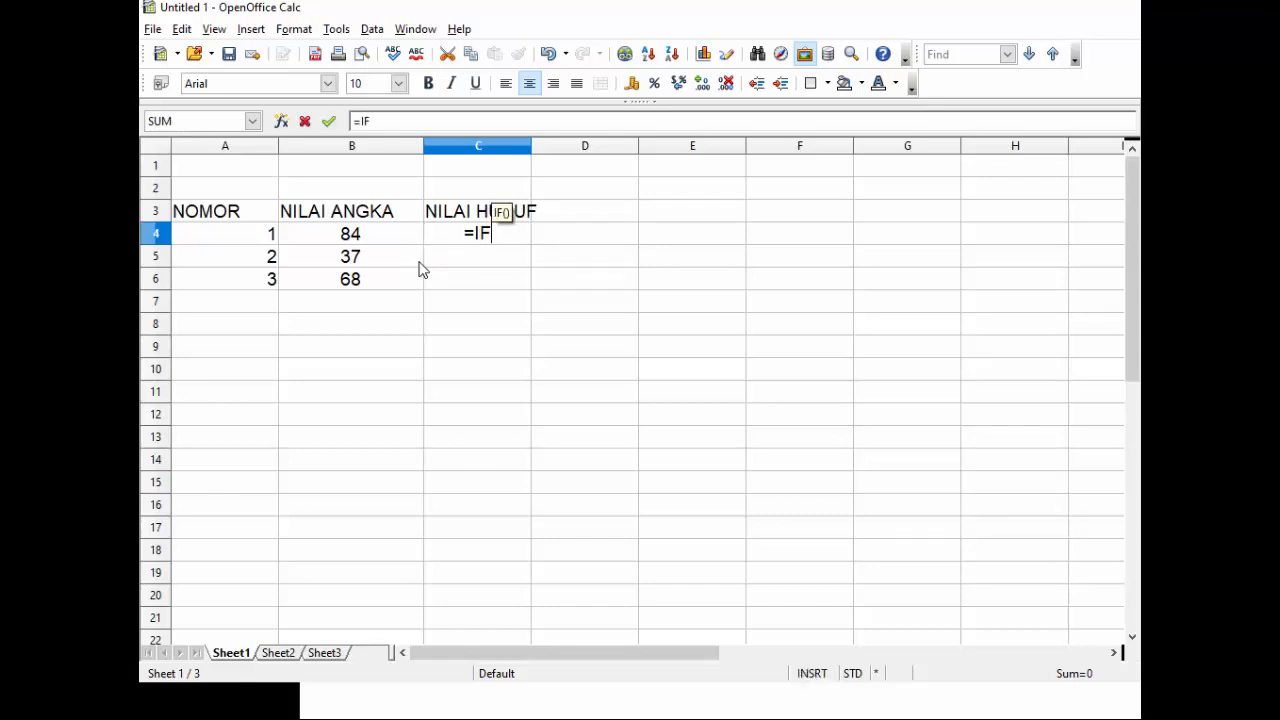
type("(")
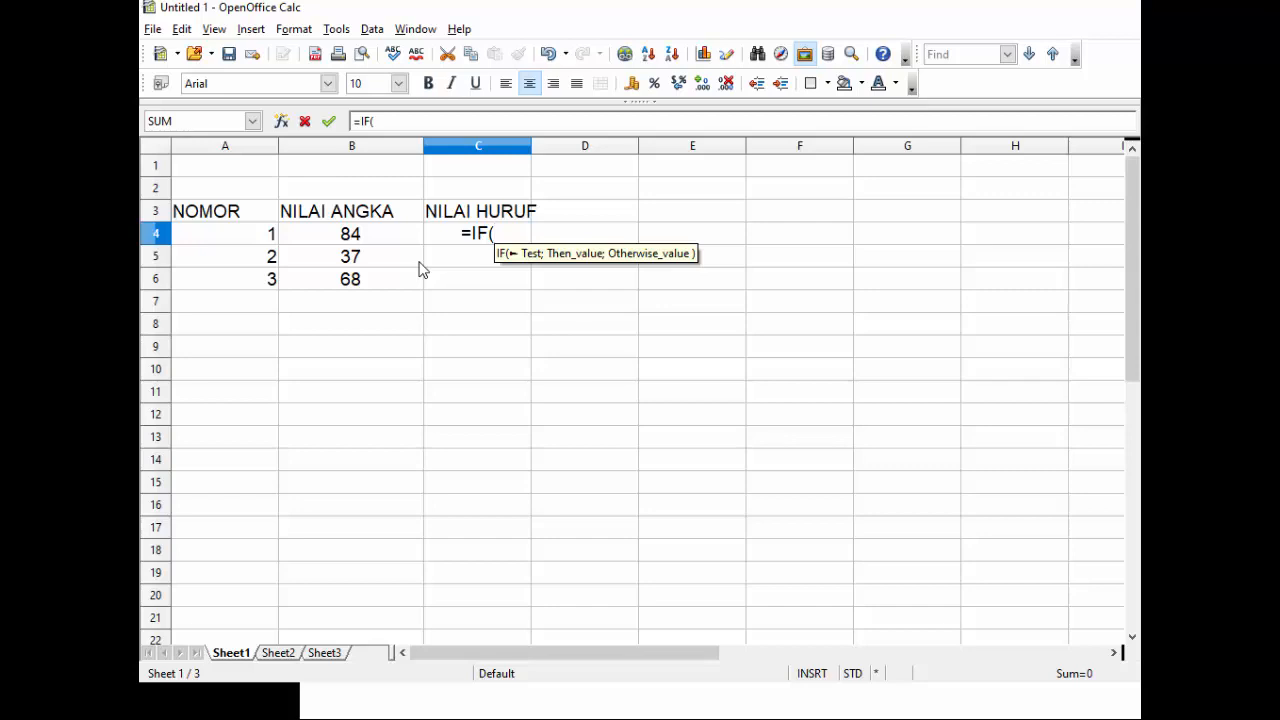
type("B")
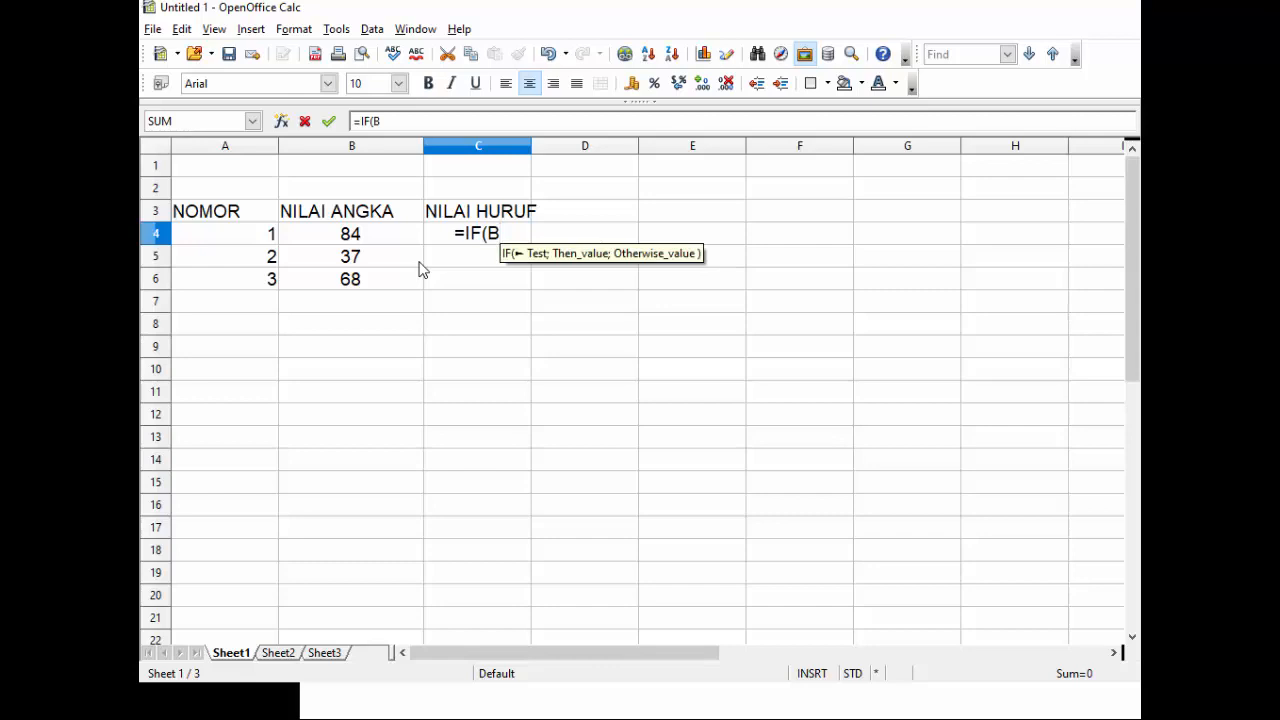
type("4")
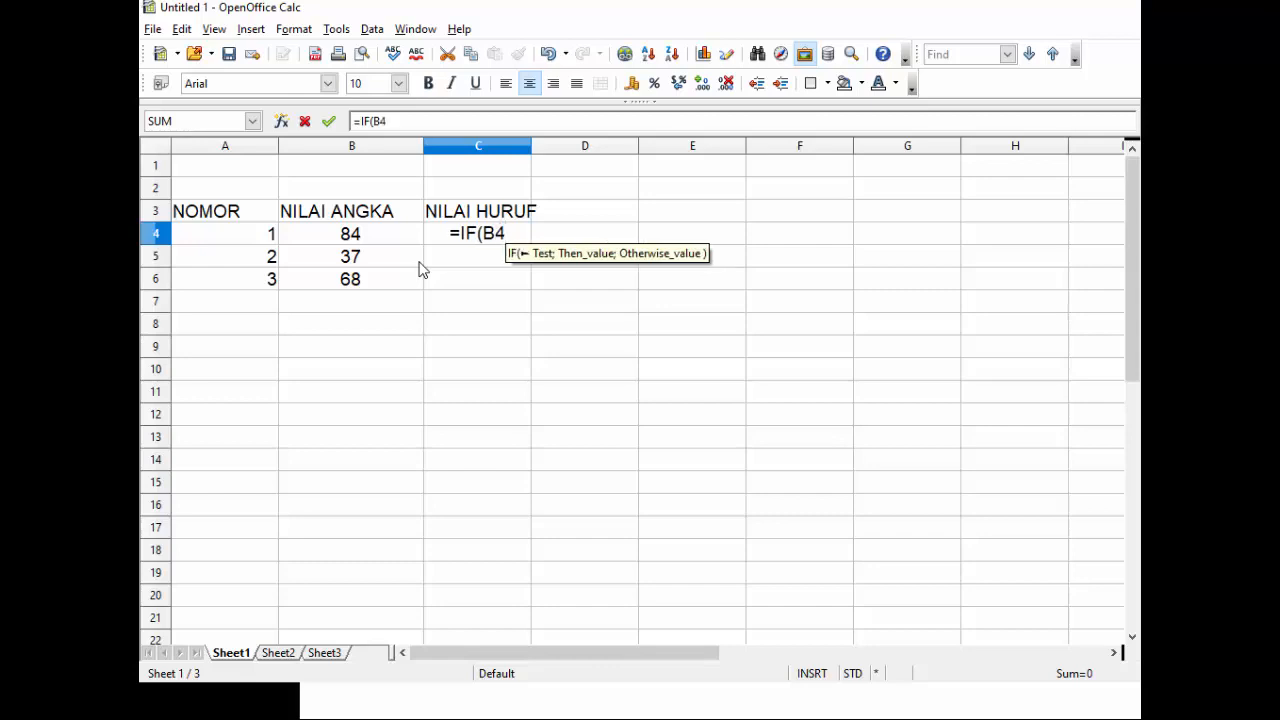
type(">=")
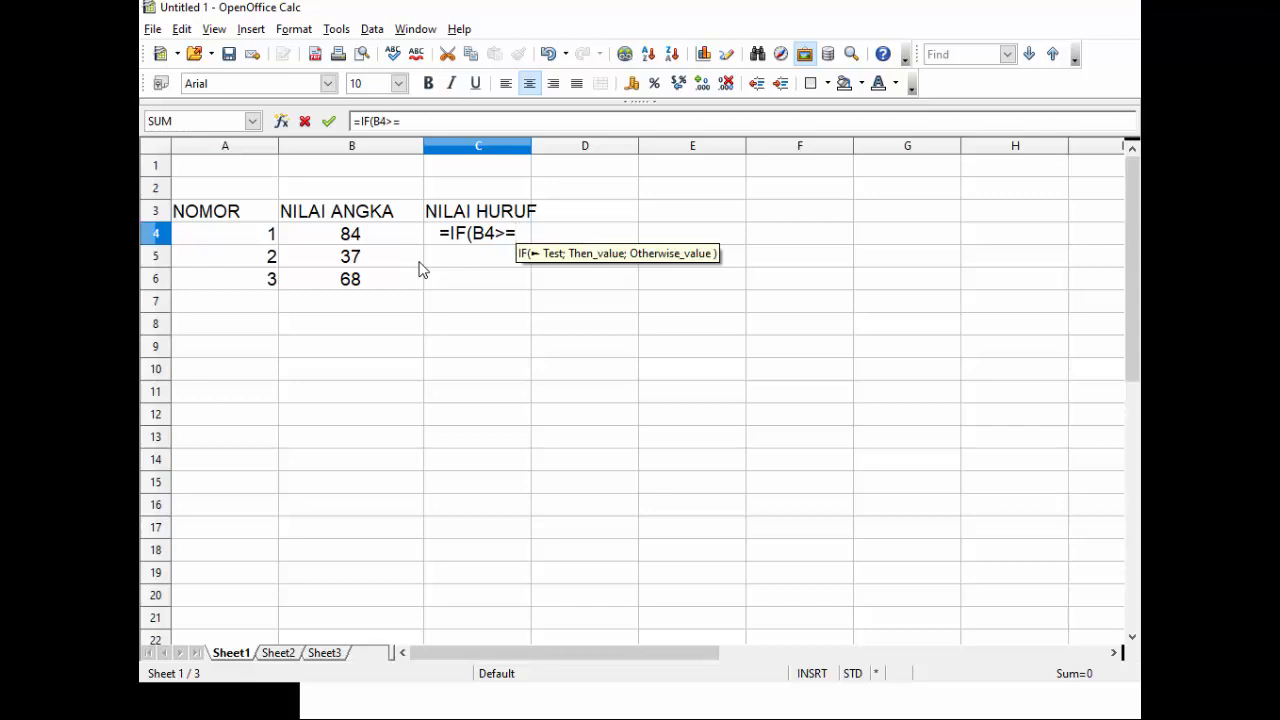
type("8")
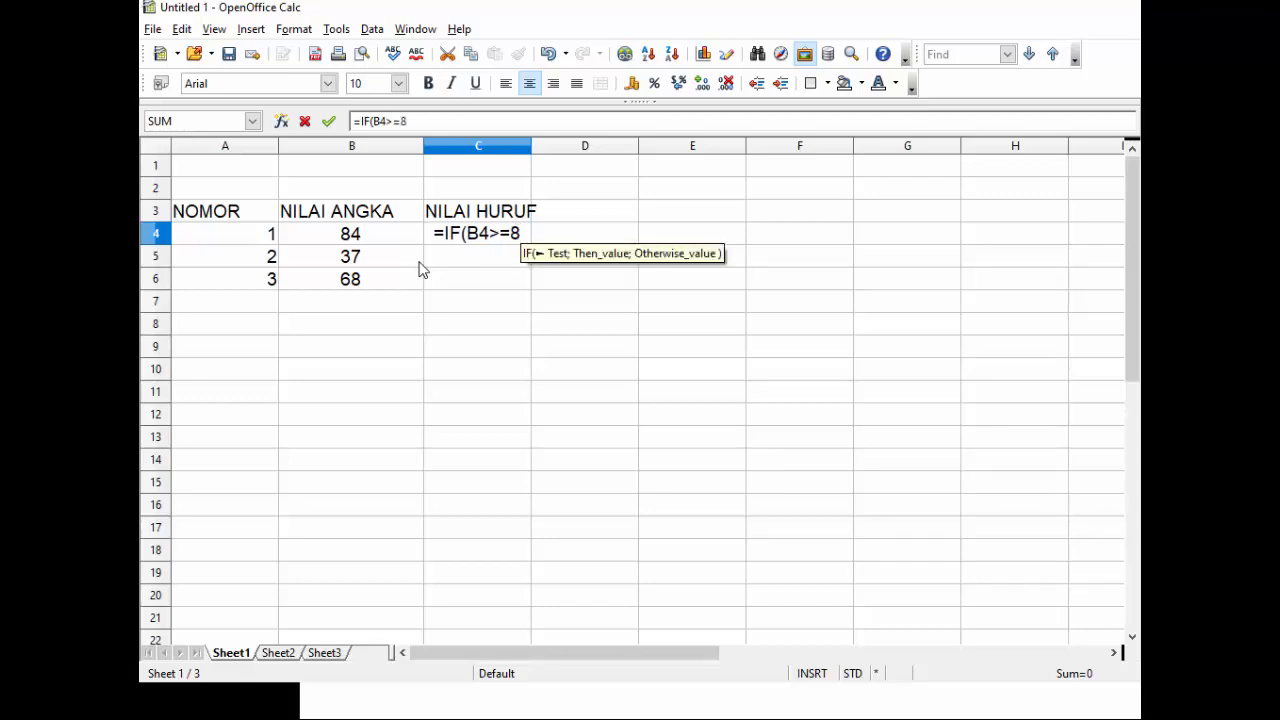
type("5")
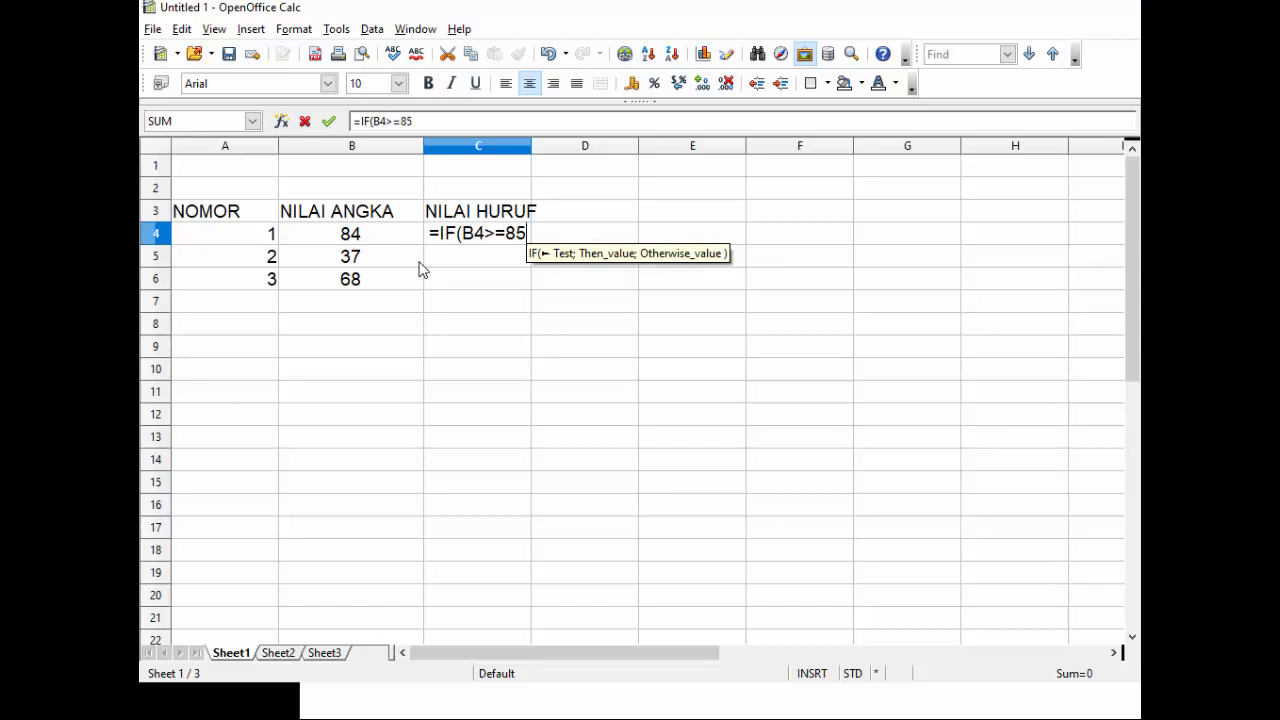
Complete the C4 formula as =IF(B4>=85;A;E), with unquoted A as the then-value and E as the otherwise-value.
type(";")
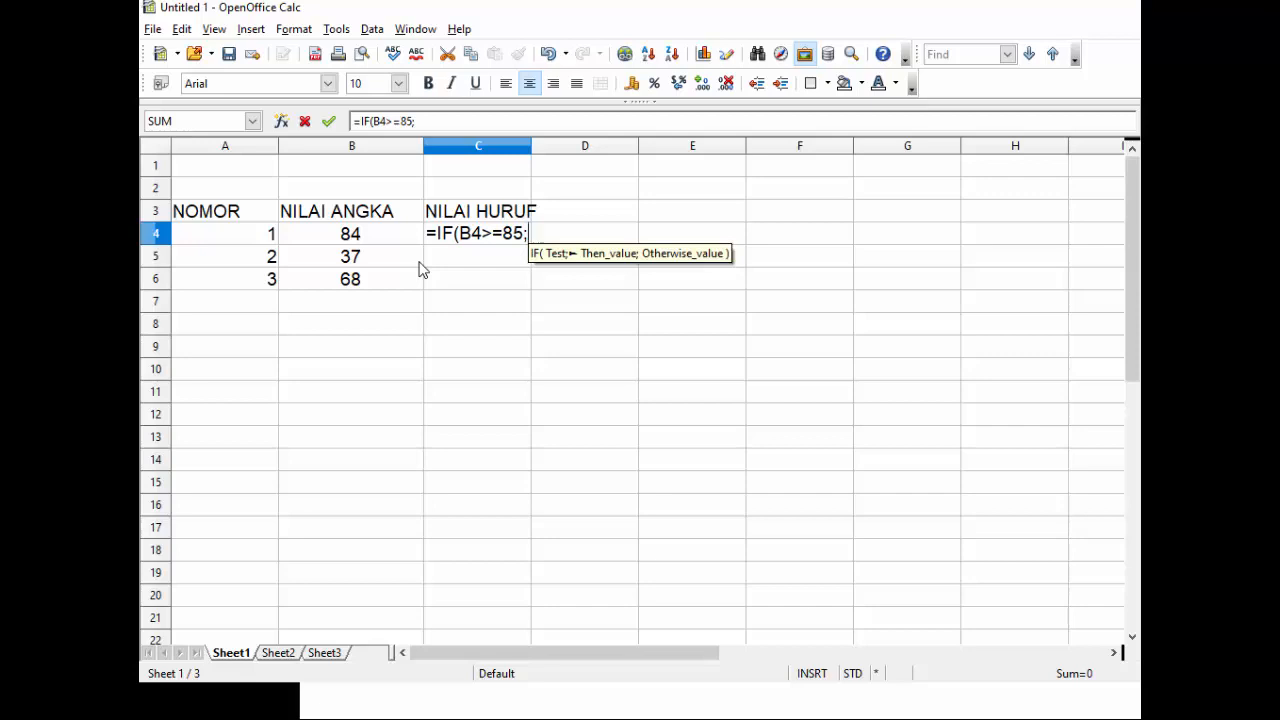
type("a")
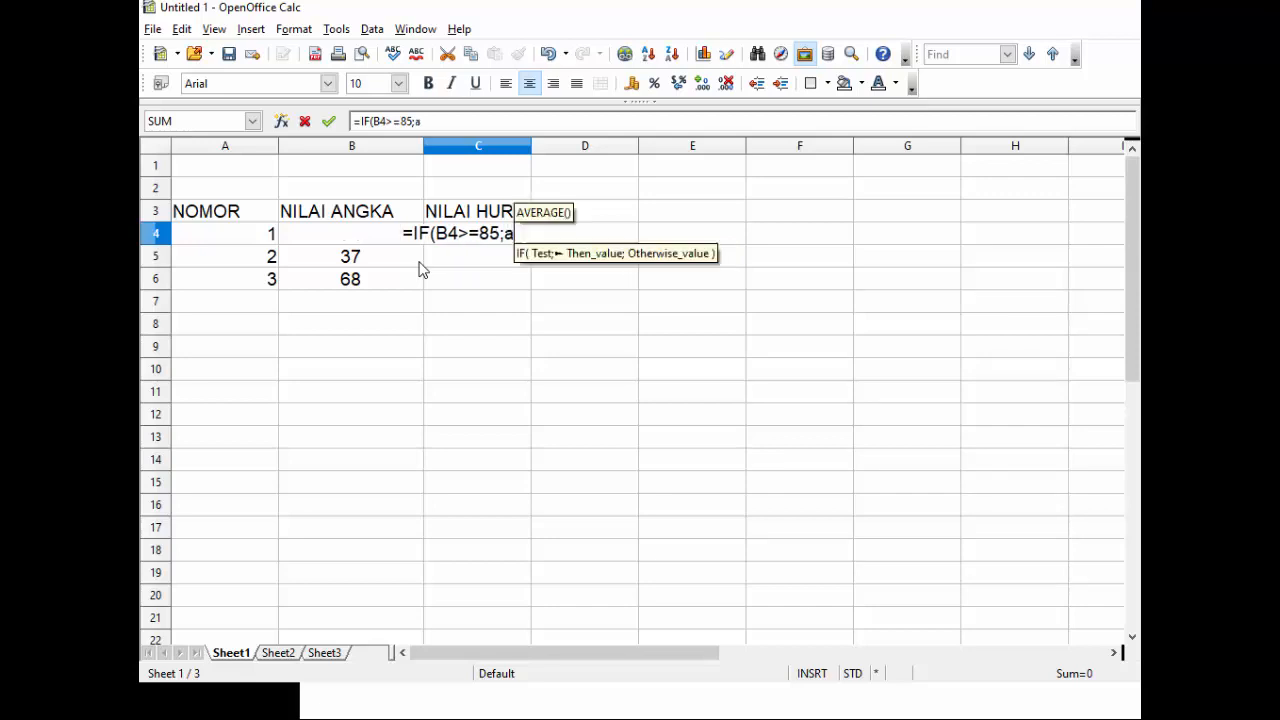
key("BackSpace")
type("A")
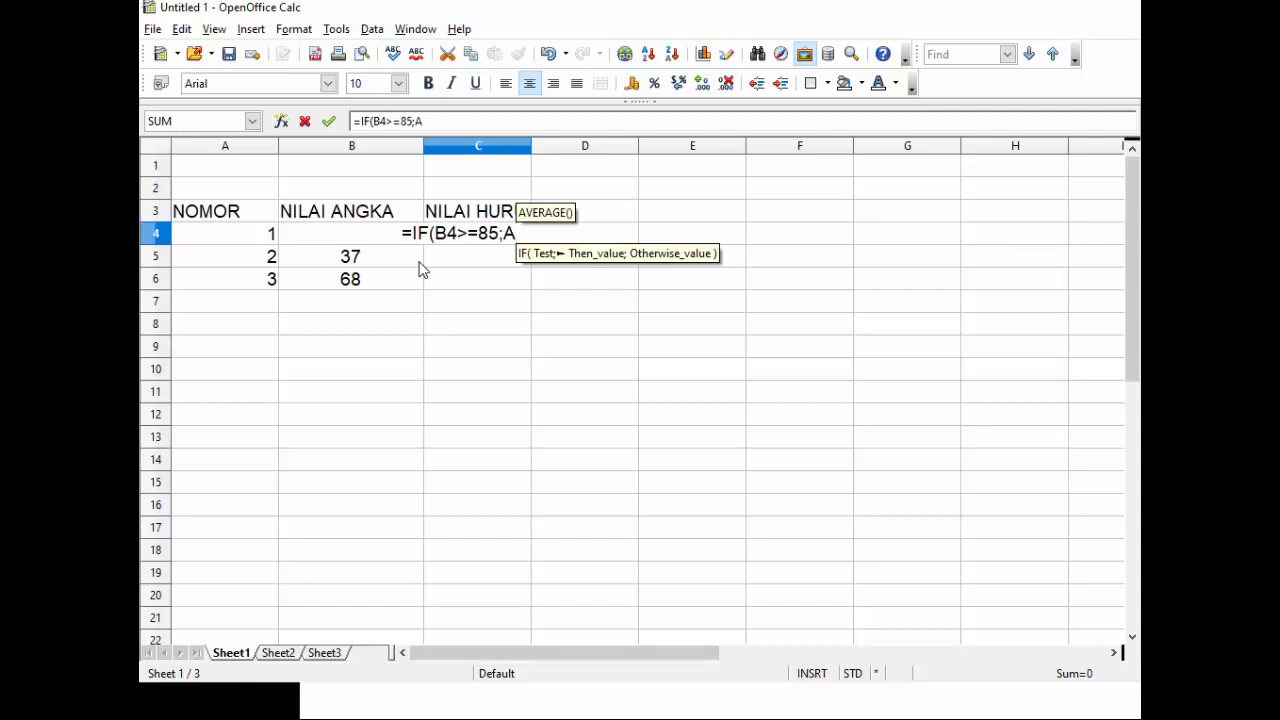
type("'E")
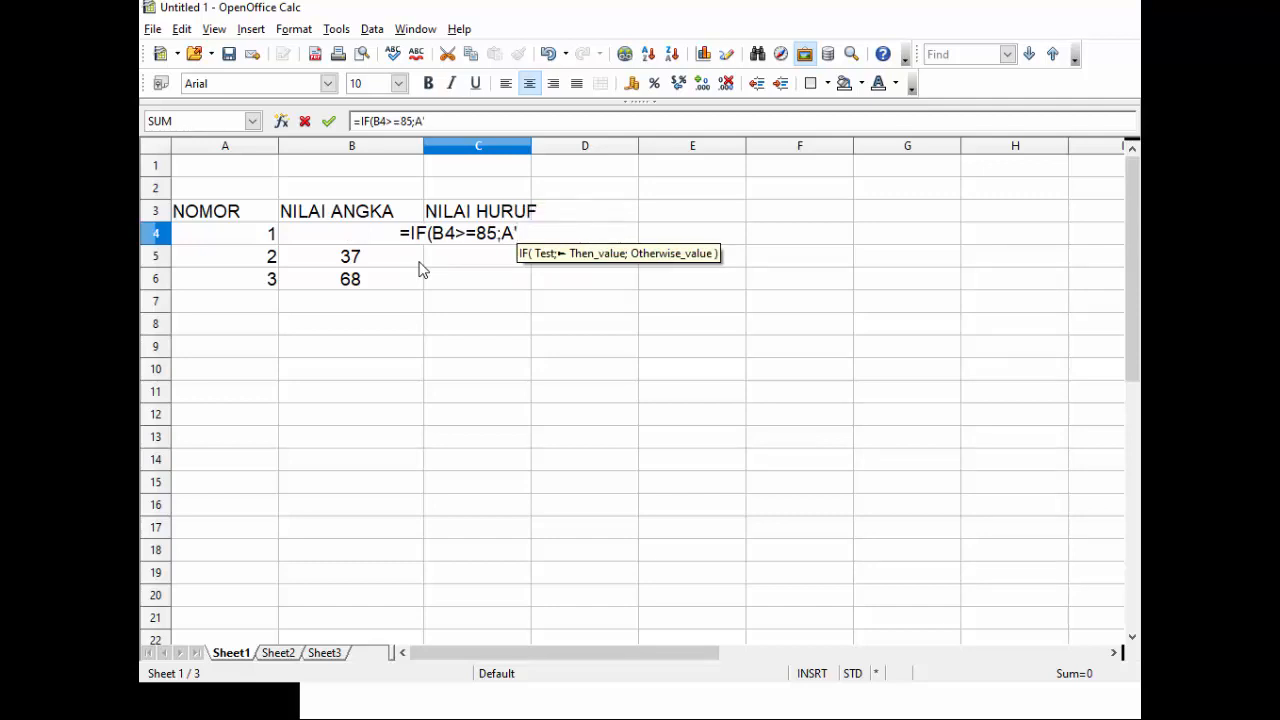
key("BackSpace")
key("BackSpace")
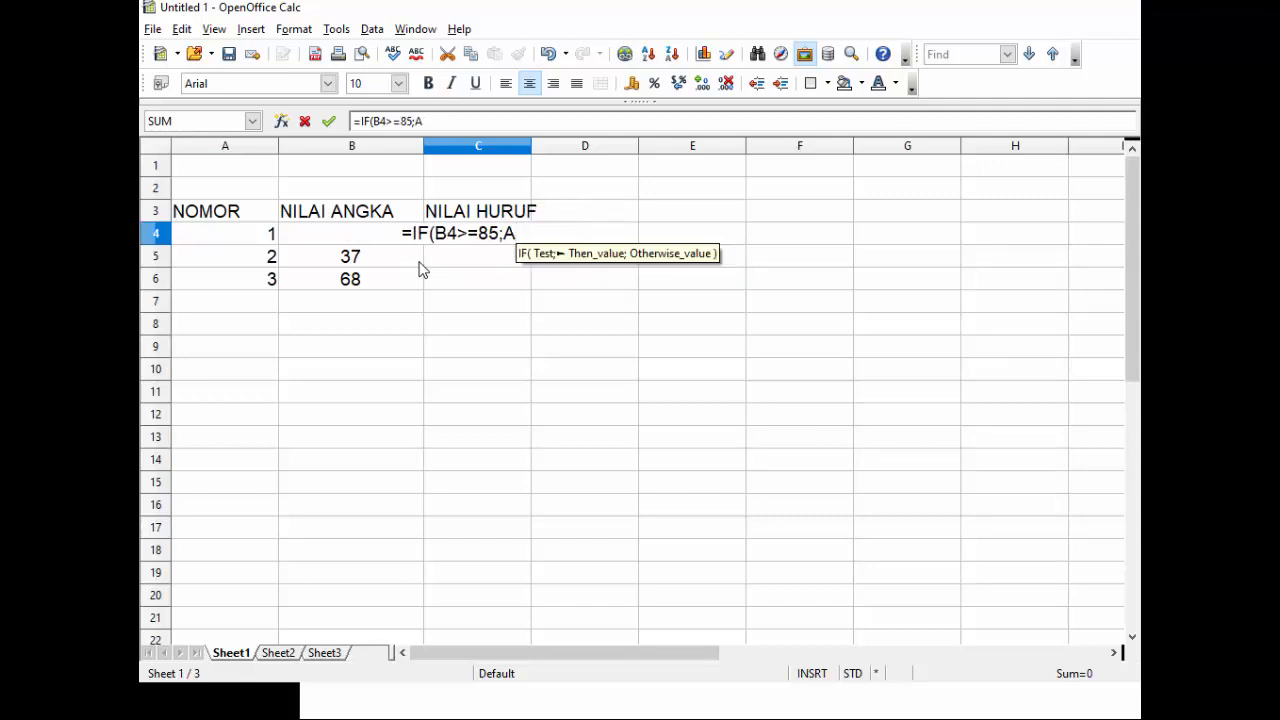
type(";E")
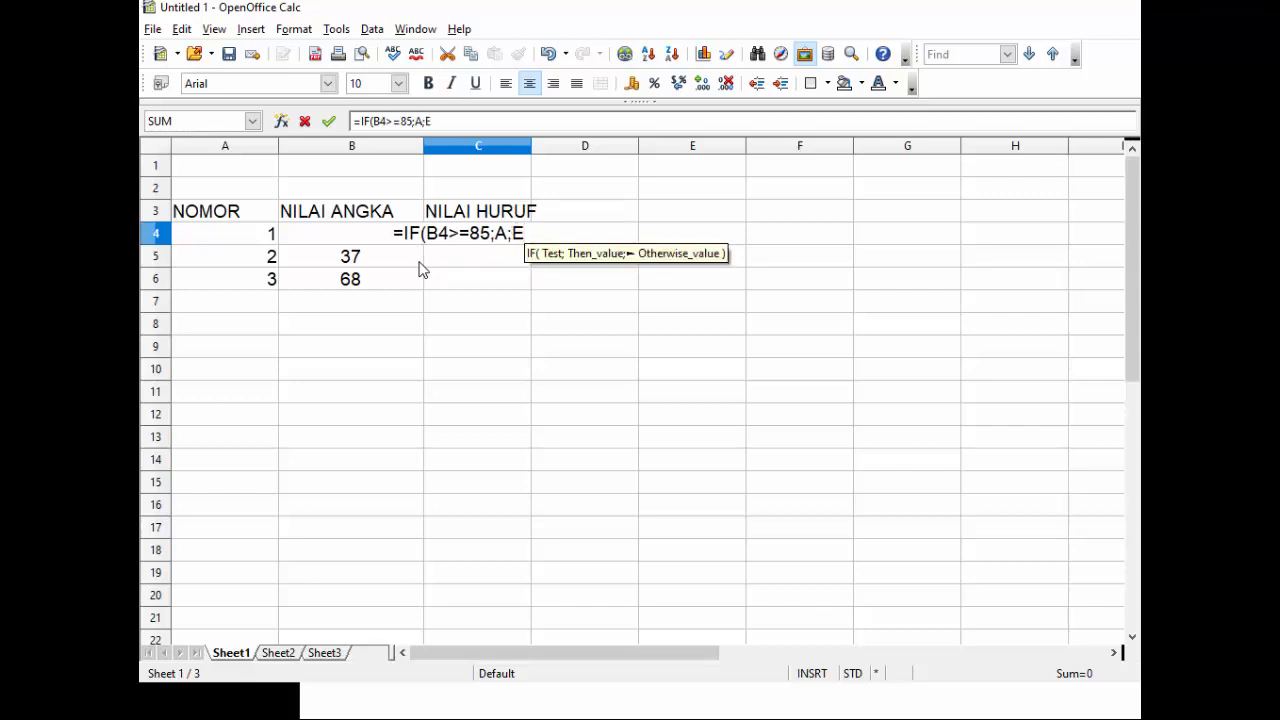
type(")")
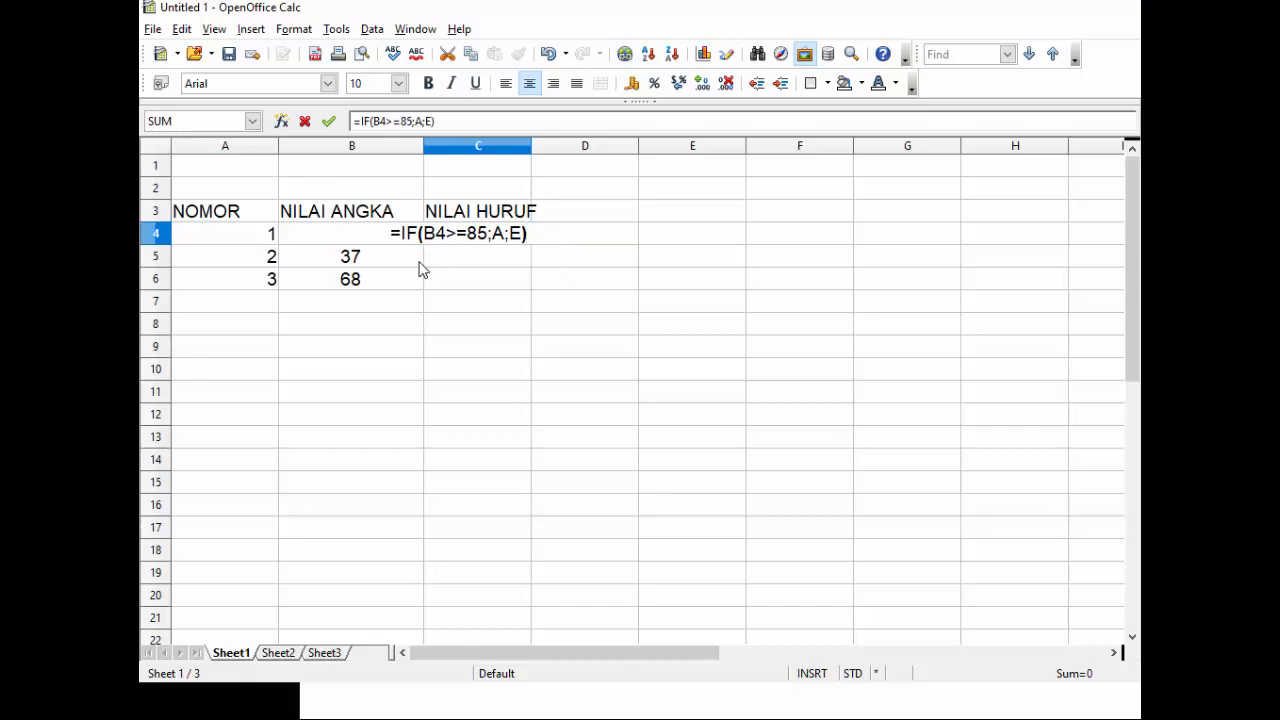
key("Return")
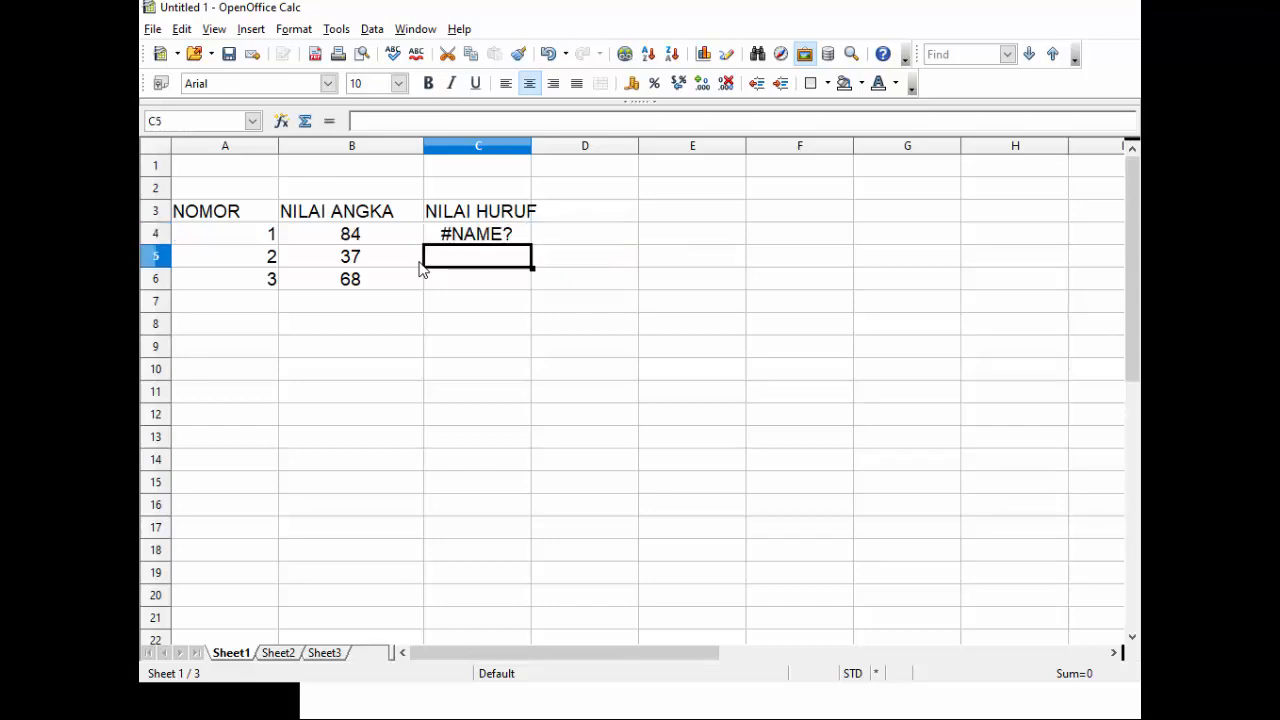
Edit the formula in C4, replacing the unquoted then-value with the quoted text "A".
key("Up")
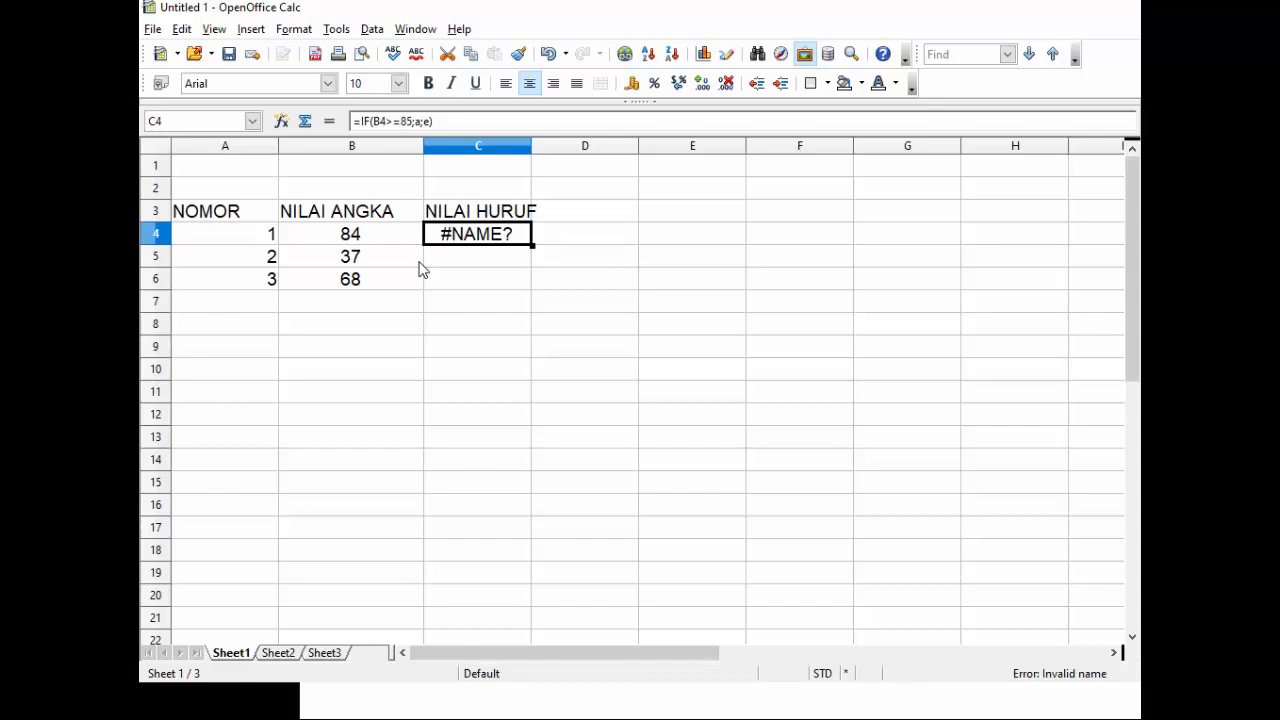
key("F2")
key("Left")
key("Left")
key("Left")
key("Left")
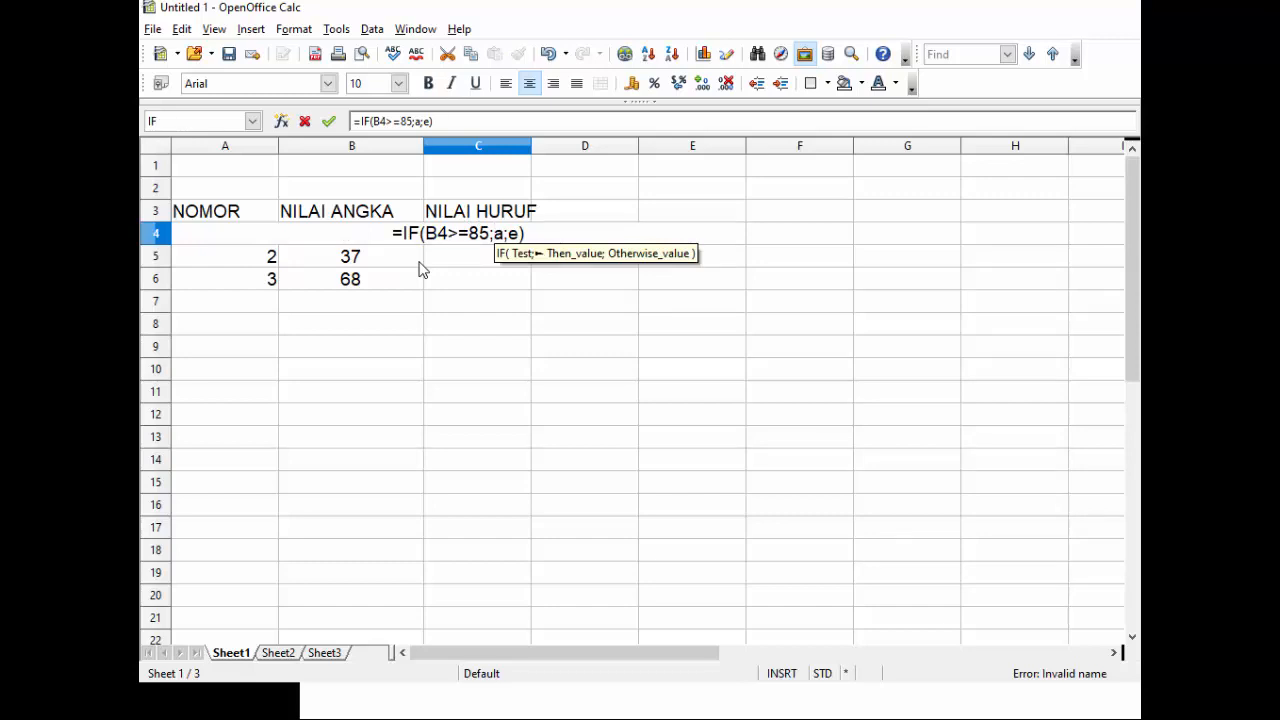
key("Delete")
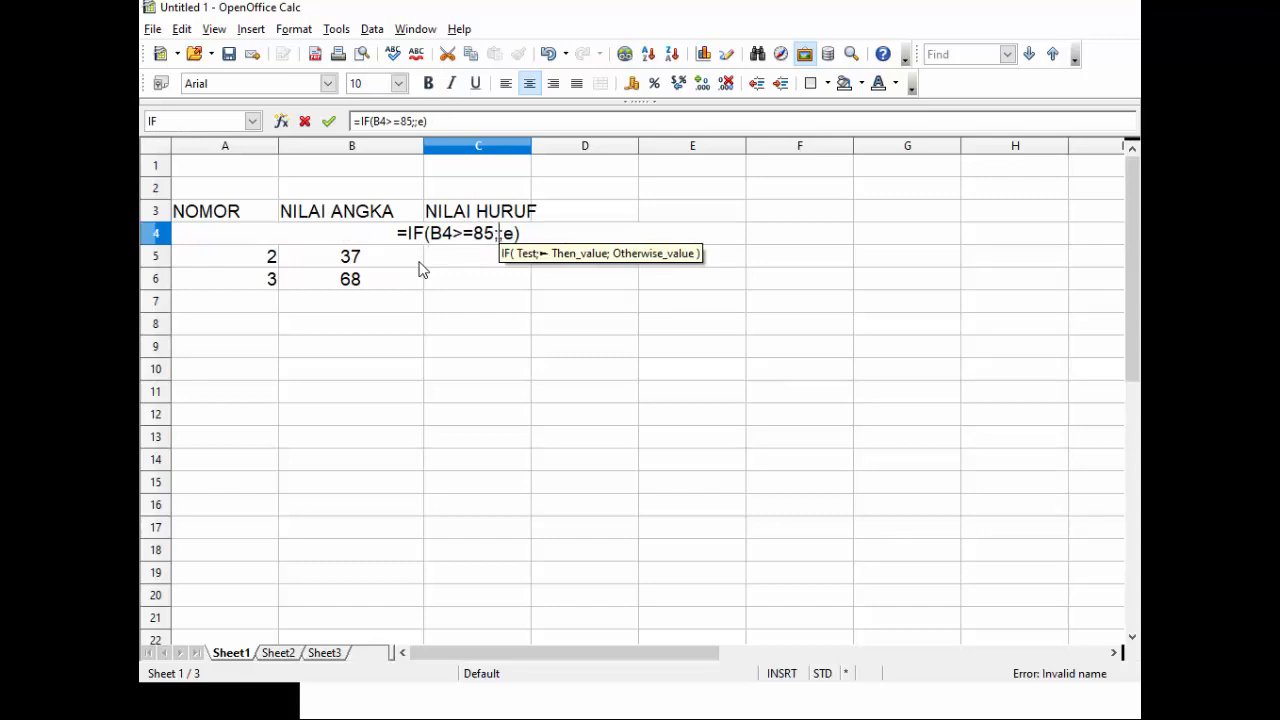
type("\"")
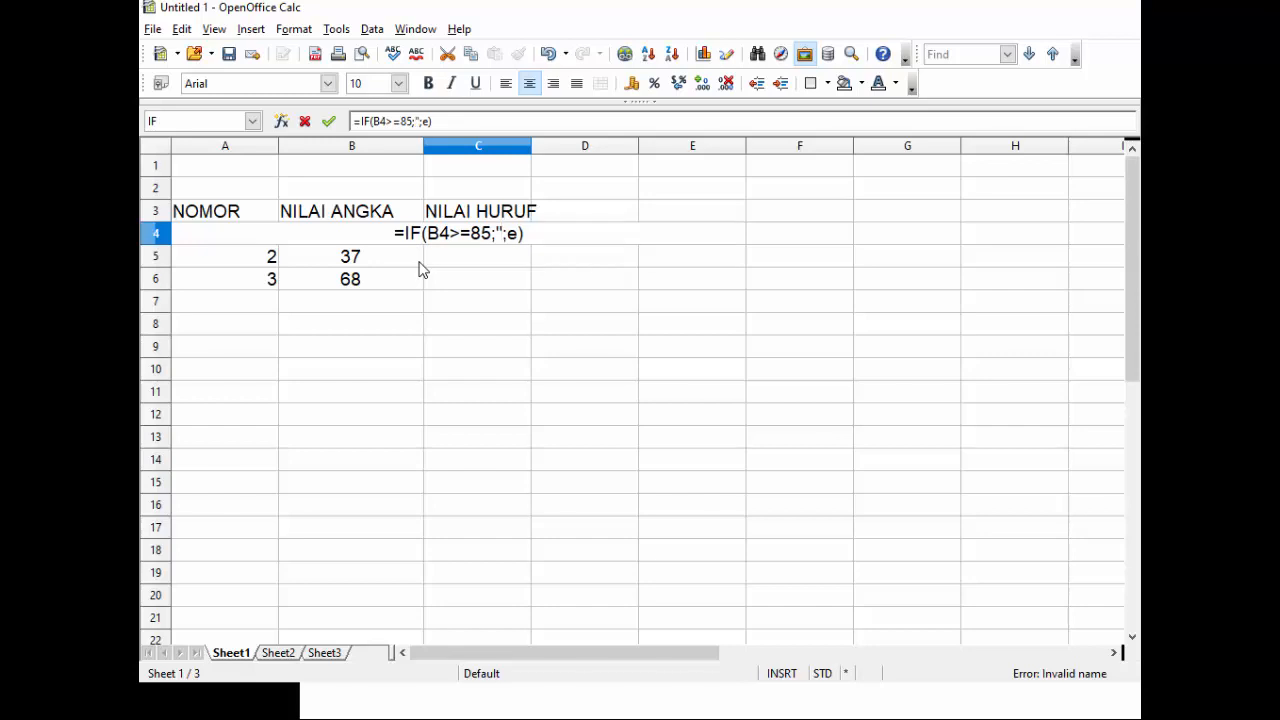
type("a")
key("BackSpace")
type("\\A")
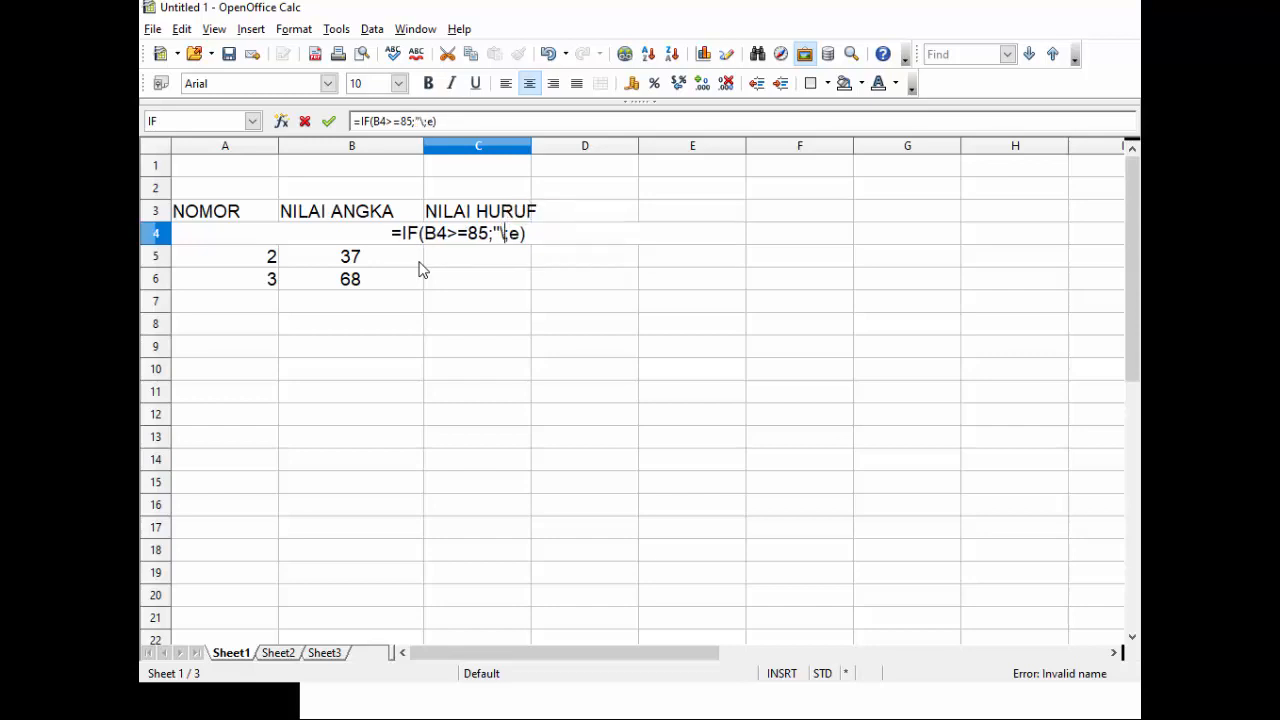
key("Left")
key("BackSpace")
key("Right")
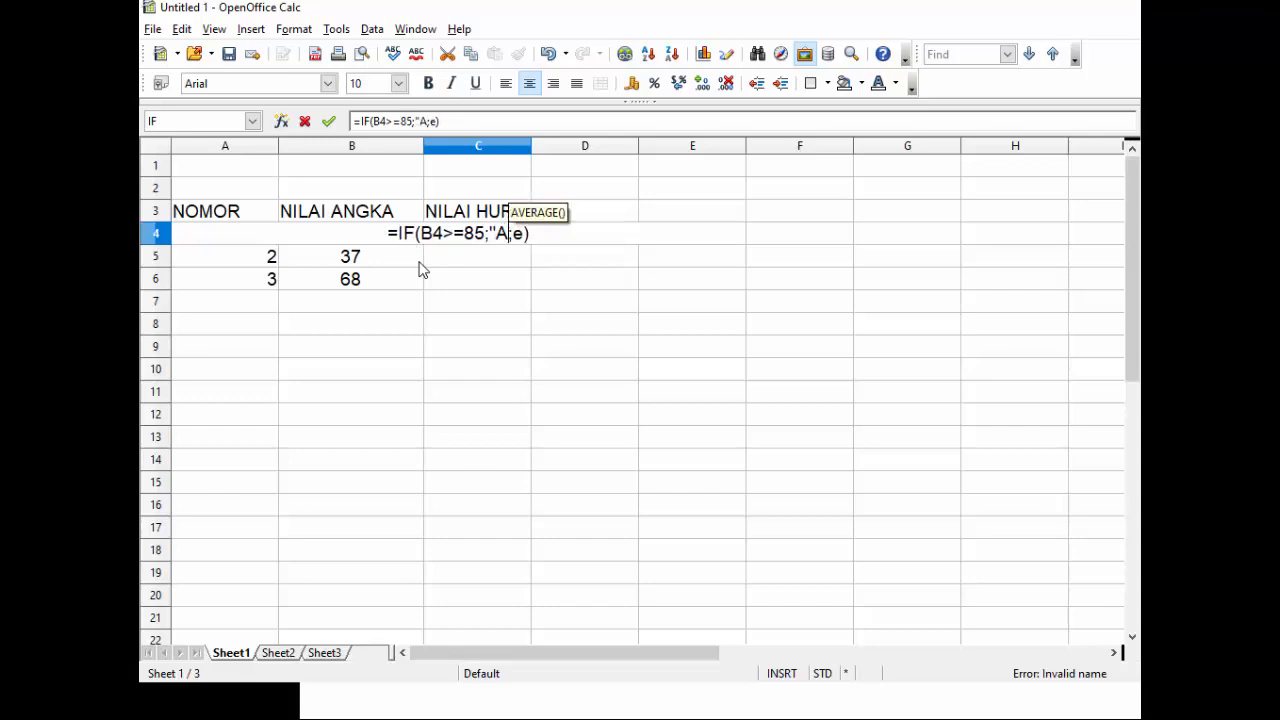
type("\"")
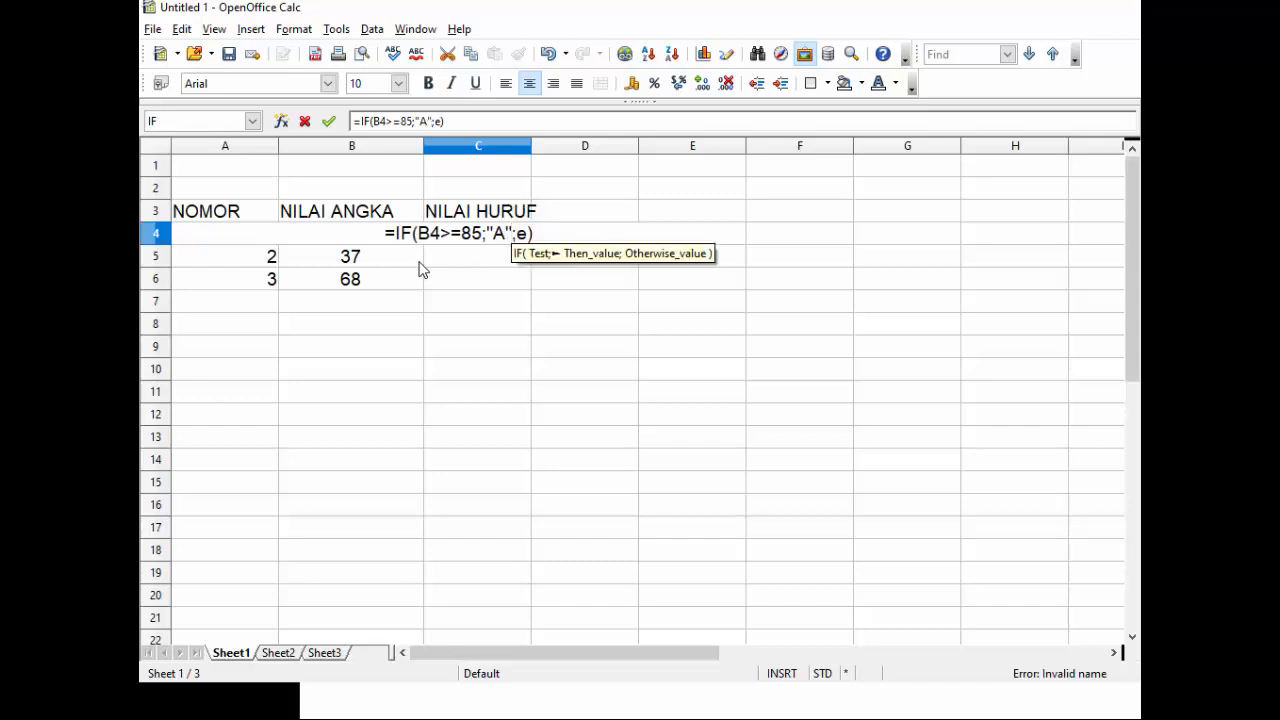
Replace the otherwise-value with the quoted text "E" and accept the proposed correction, giving =IF(B4>=85;"A";"E").
key("Right")
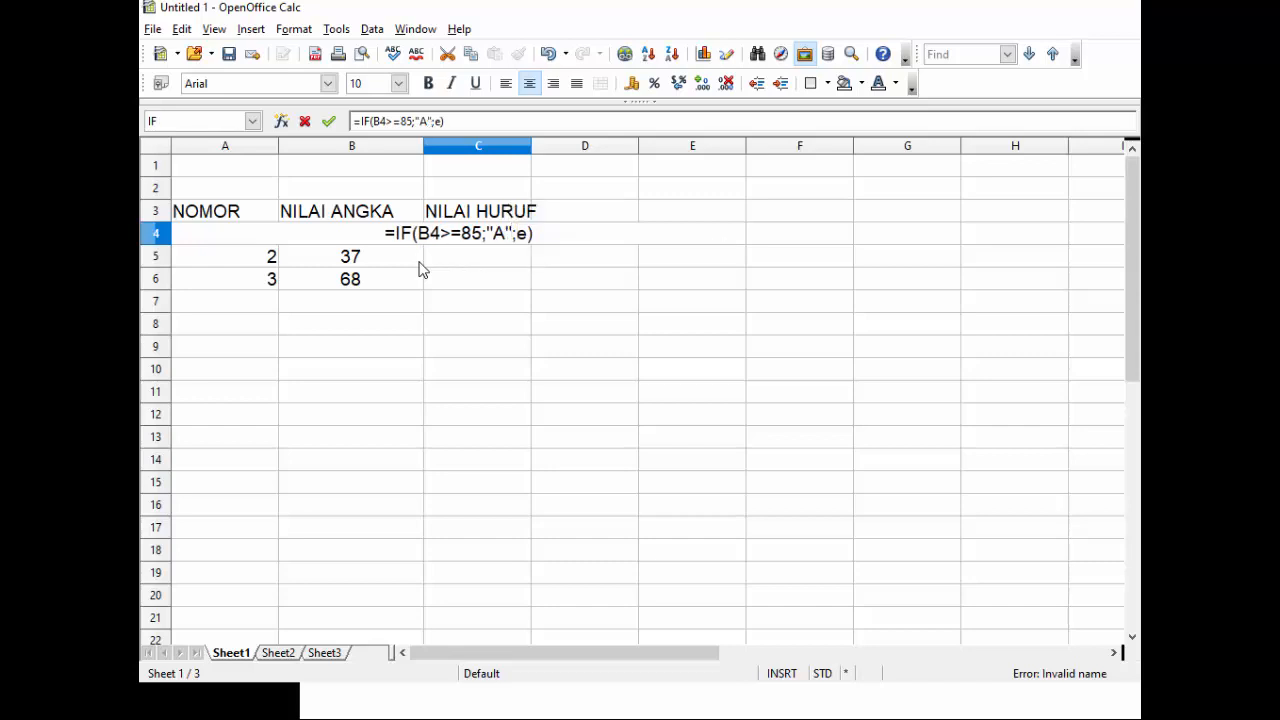
type("\"E")
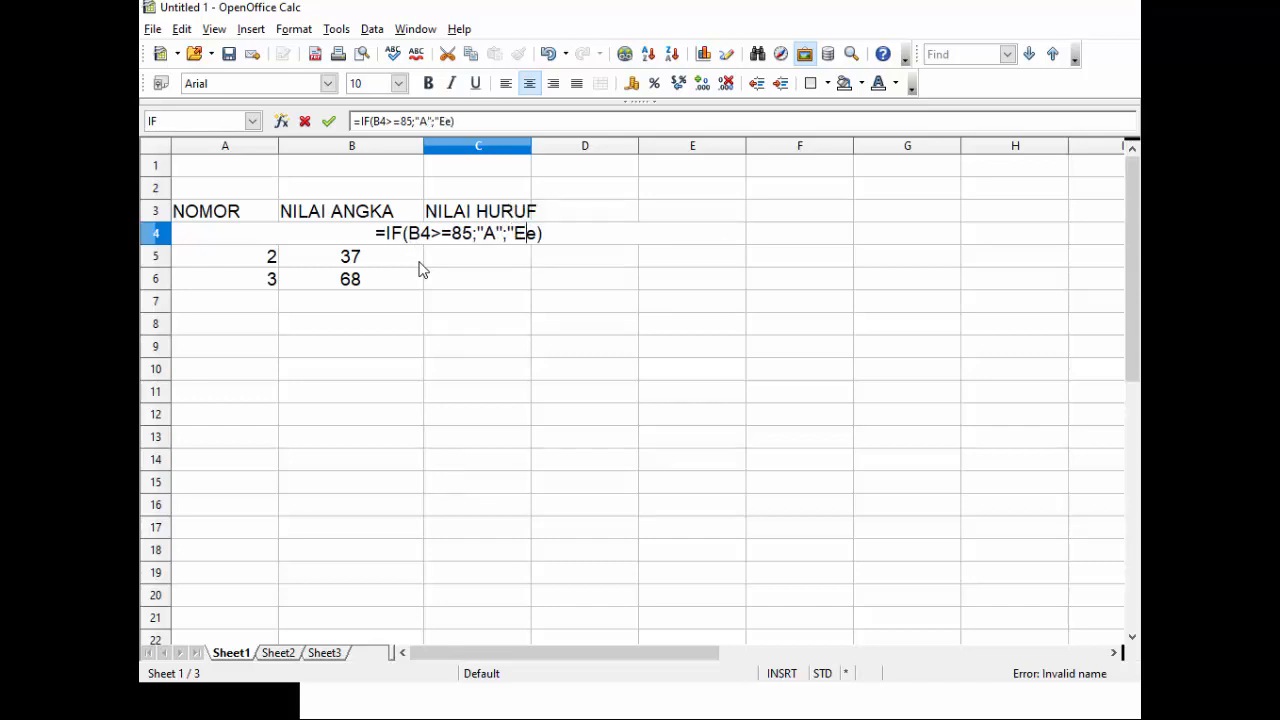
key("Delete")
type("\"")
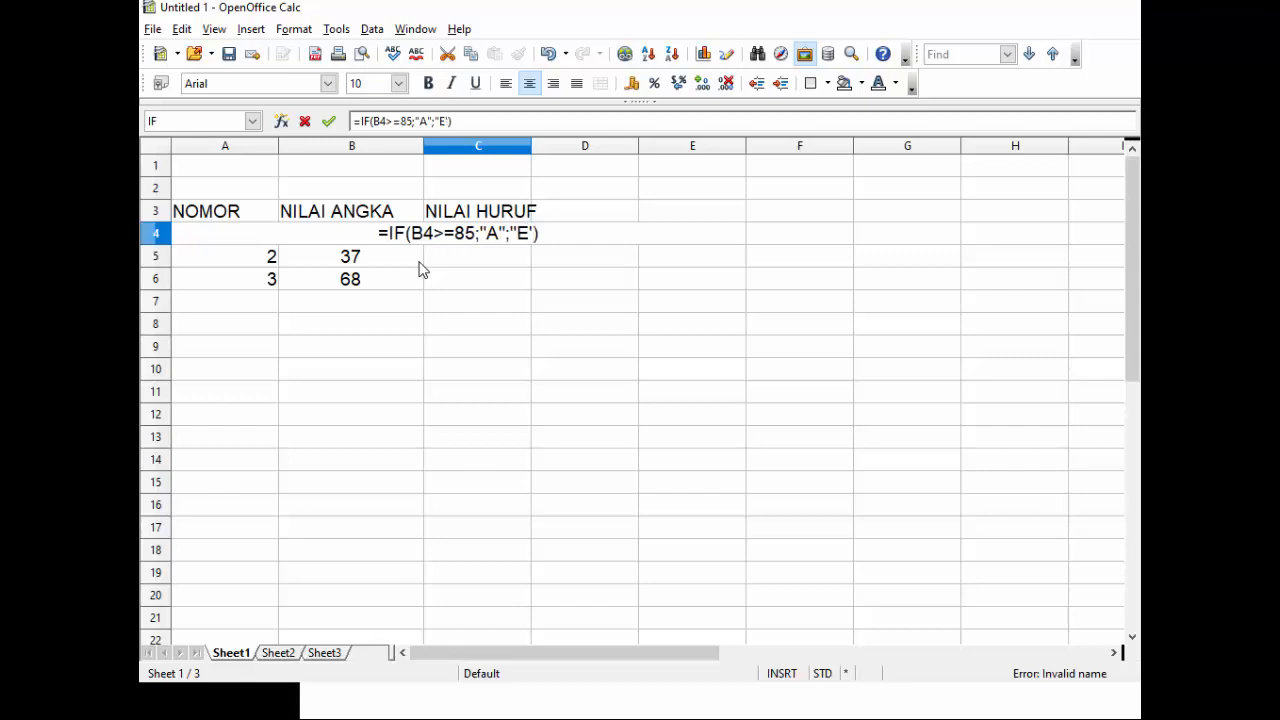
key("Return")
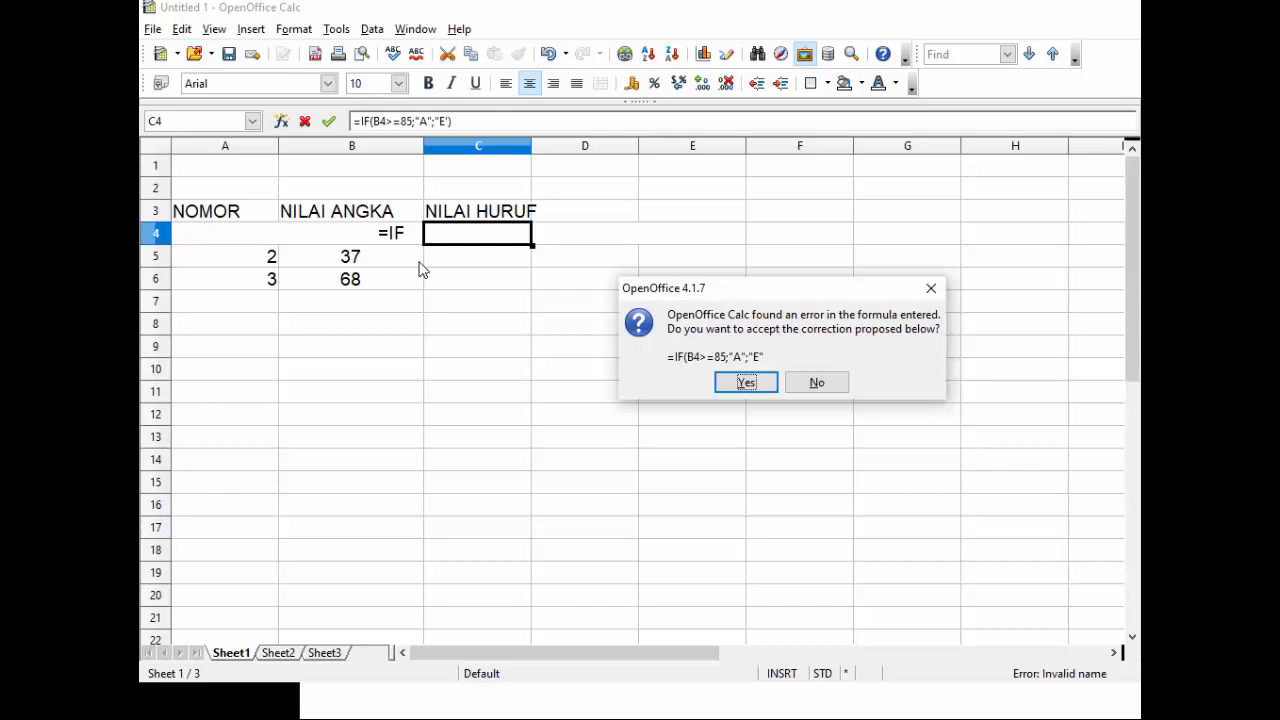
key("Return")
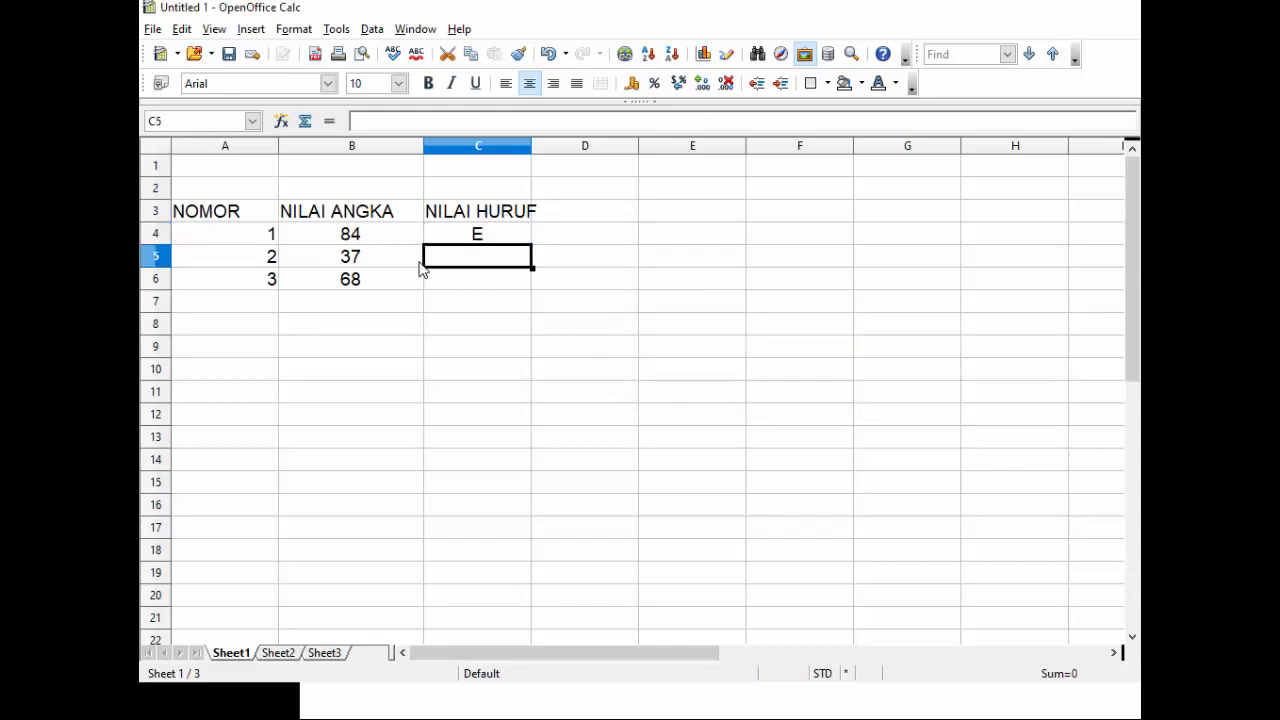
Change the comparison in the C4 formula to strictly greater than, making it =IF(B4>85;"A";"E").
key("Up")
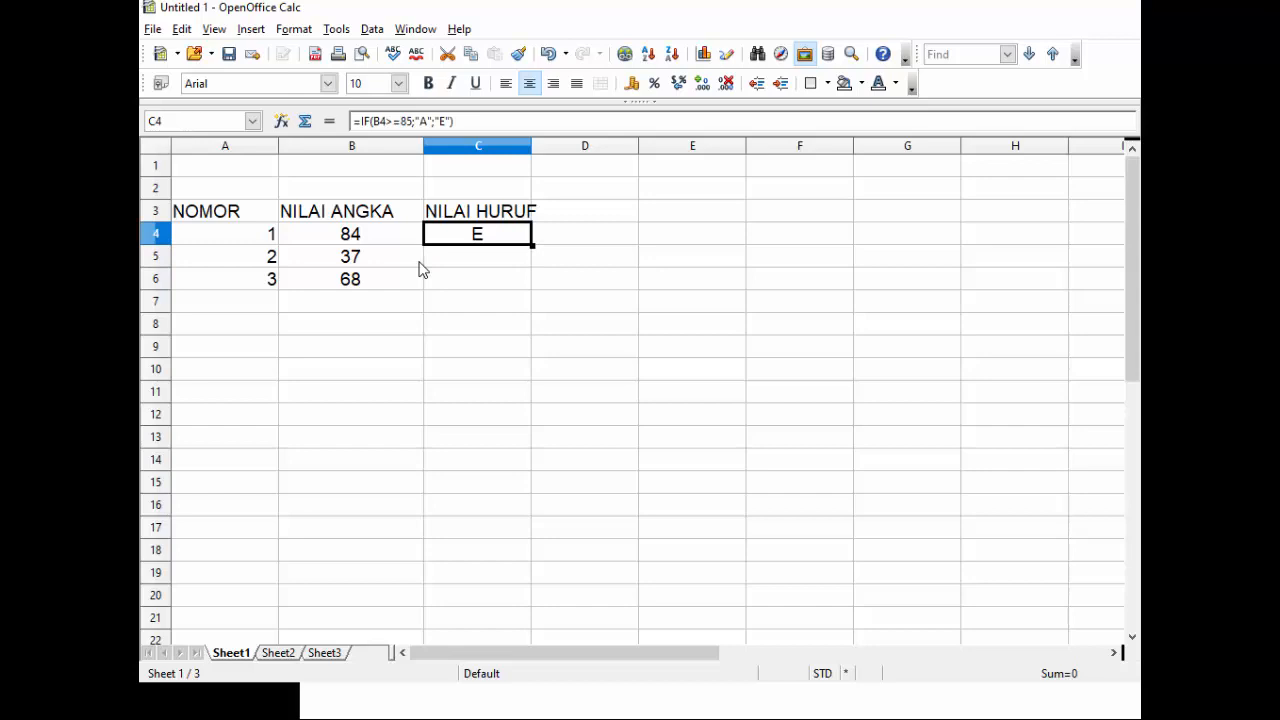
key("F2")
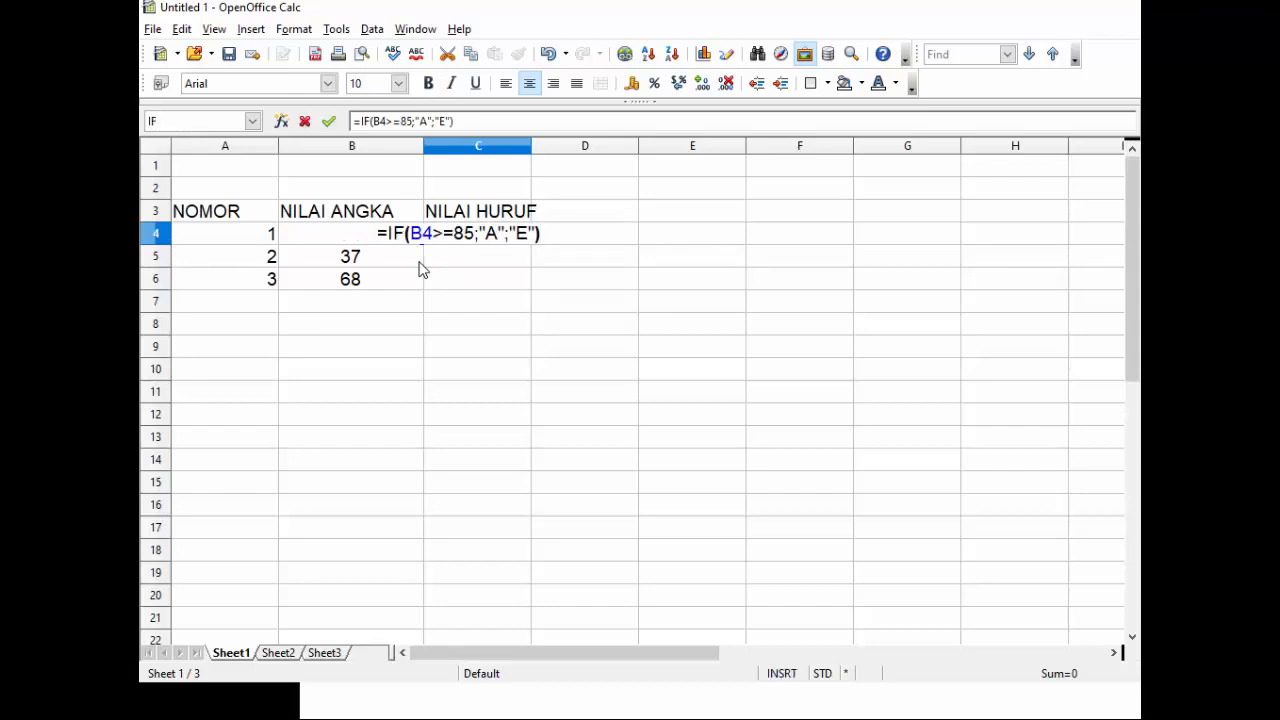
key("Left")
key("Left")
key("Left")
key("Left")
key("Left")
key("Left")
key("Left")
key("Left")
key("Left")
key("Left")
key("Left")
key("Left")
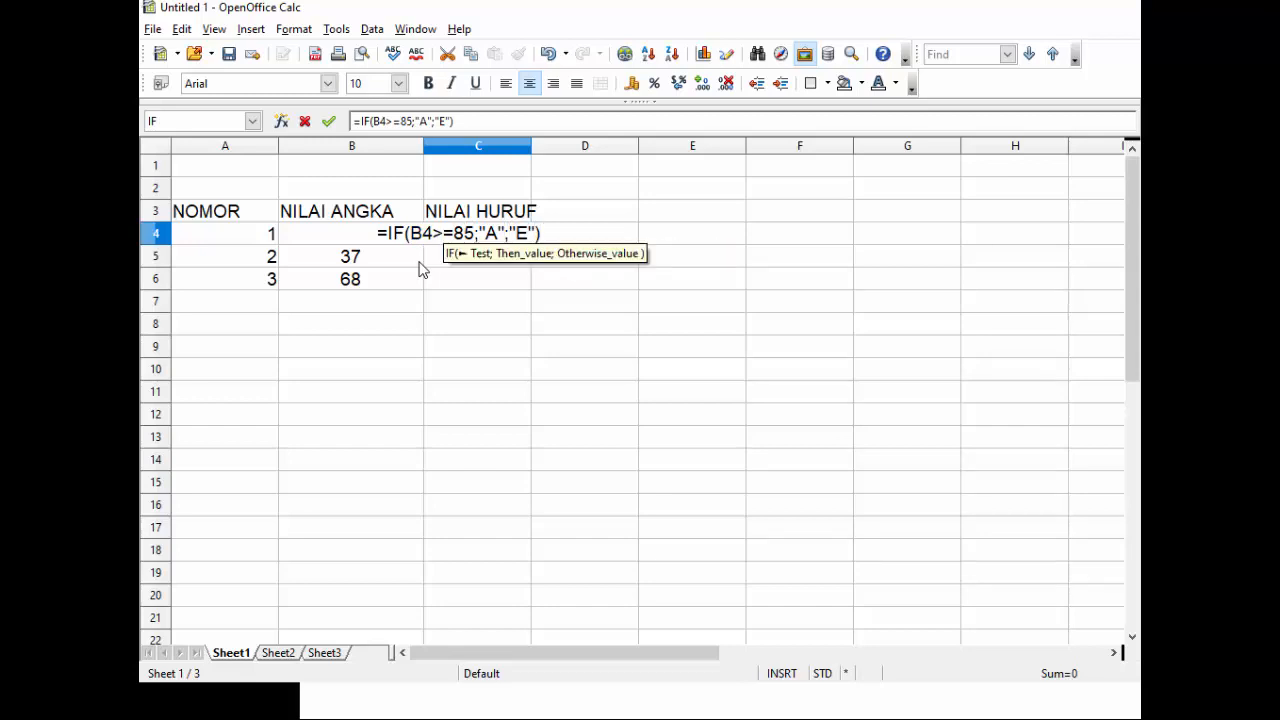
key("Delete")
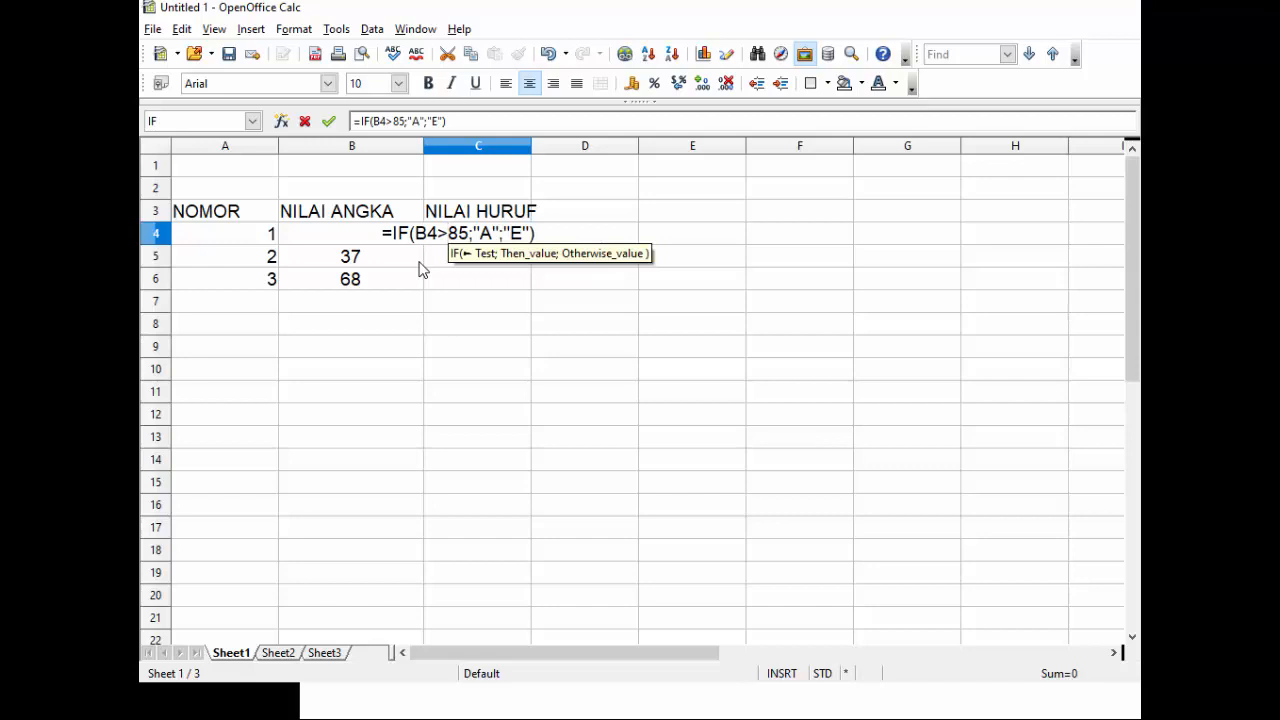
key("Return")
key("Up")
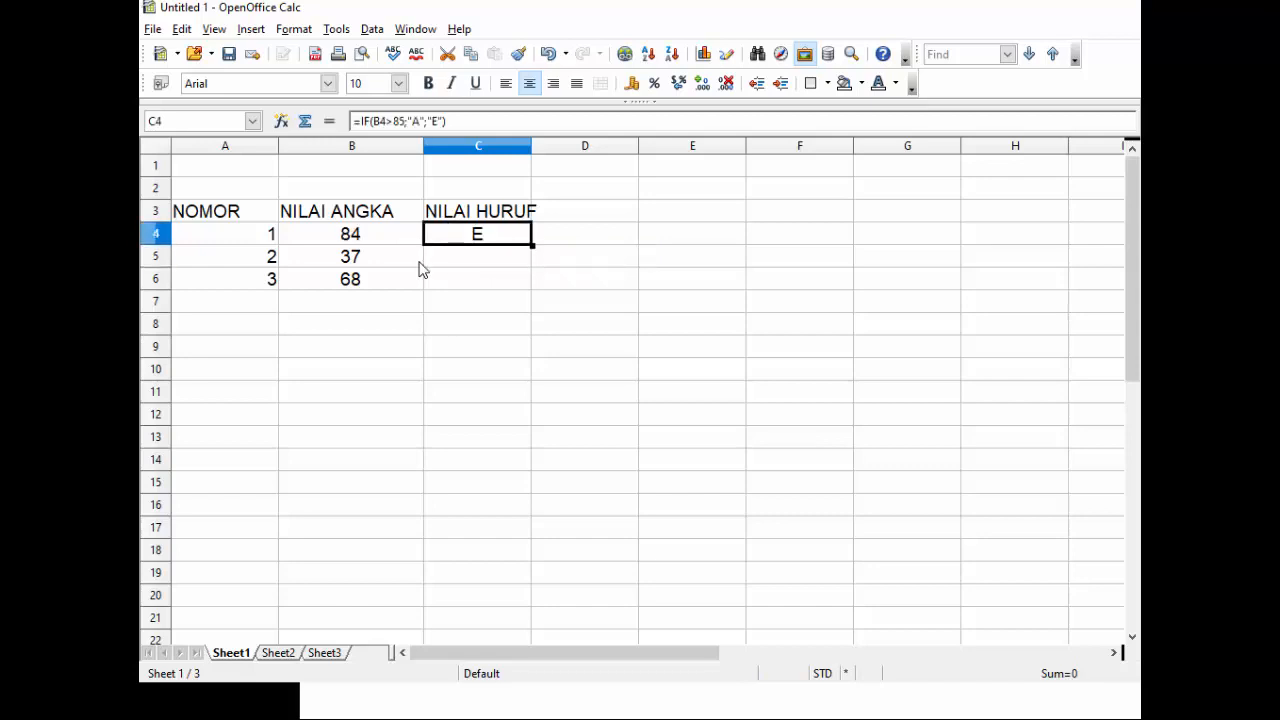
Edit the IF formula in C4 to change its comparison from strictly greater than to greater than or equal to.
key("Up")
key("Down")
key("Left")
key("Right")
key("F2")
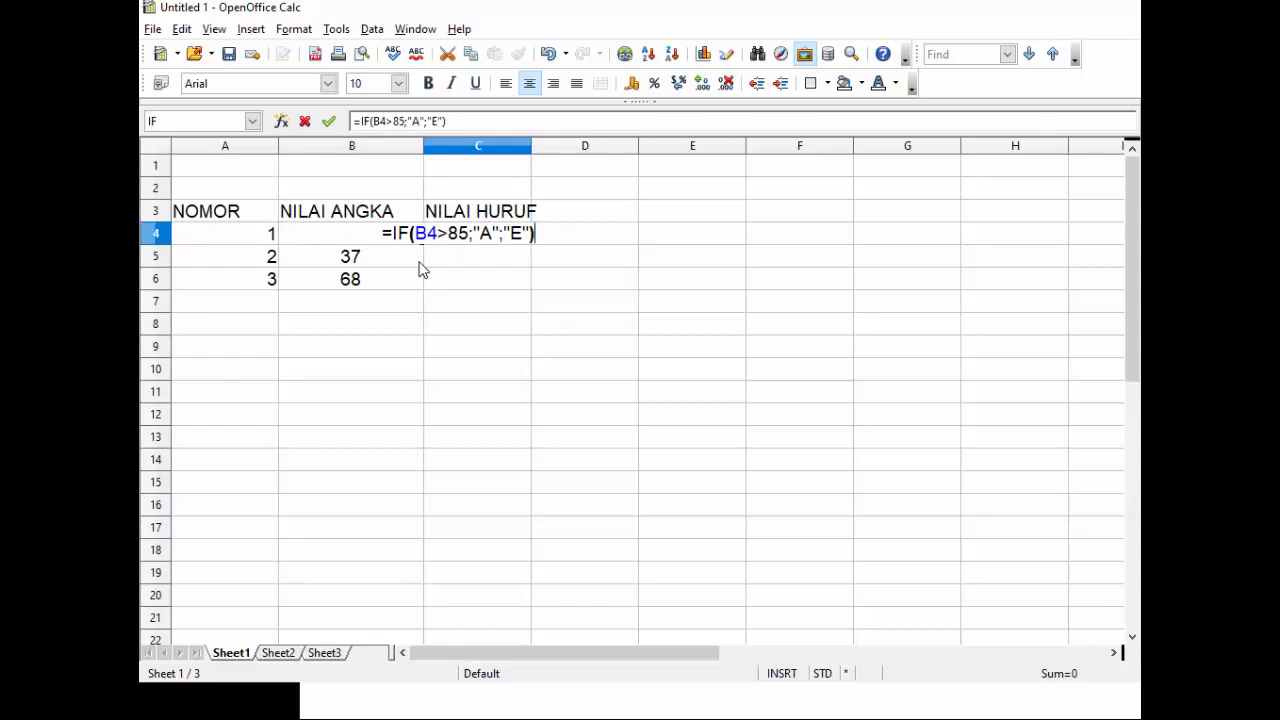
key("Left")
key("Left")
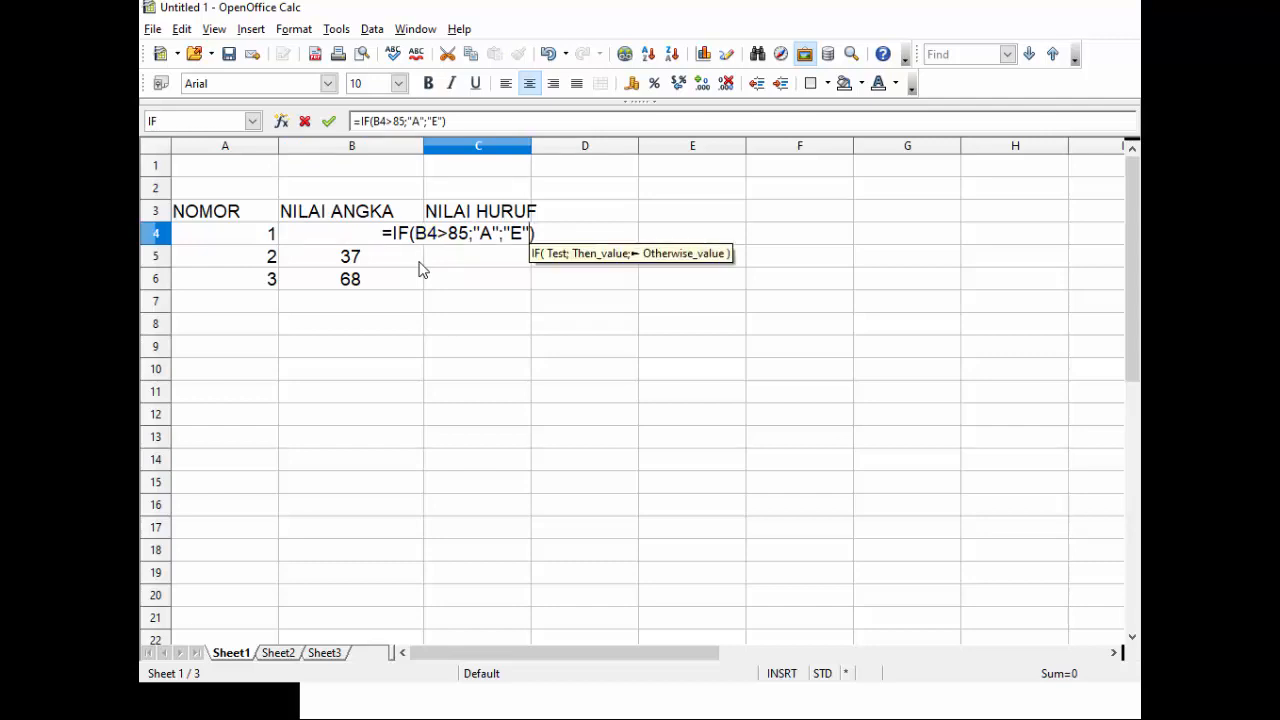
key("Left")
key("Left")
key("Left")
key("Left")
key("Left")
key("Left")
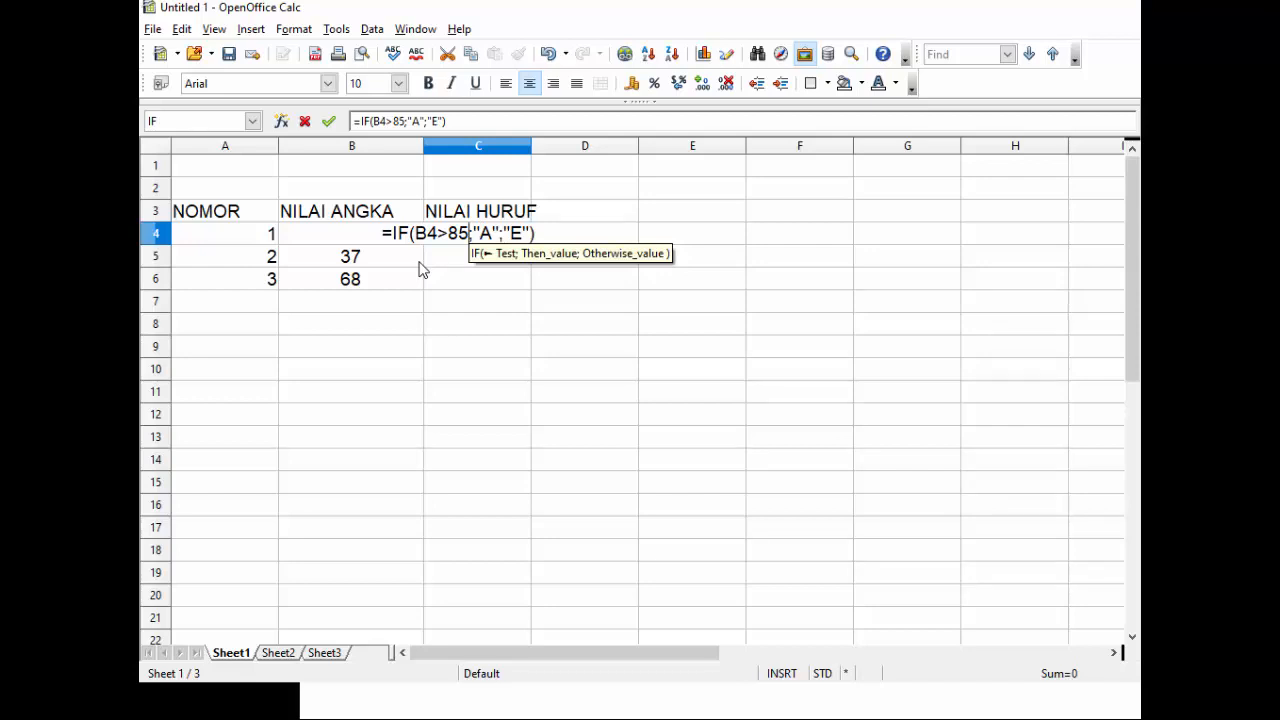
key("Left")
key("Left")
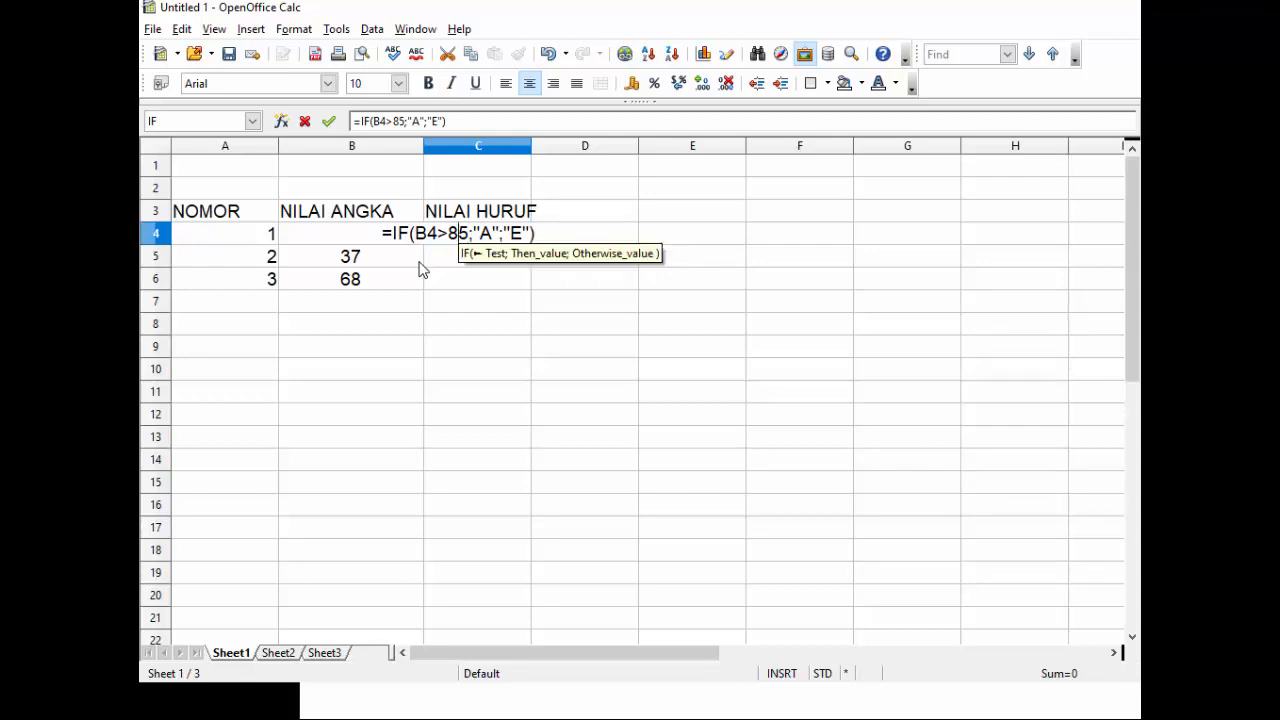
type("=")
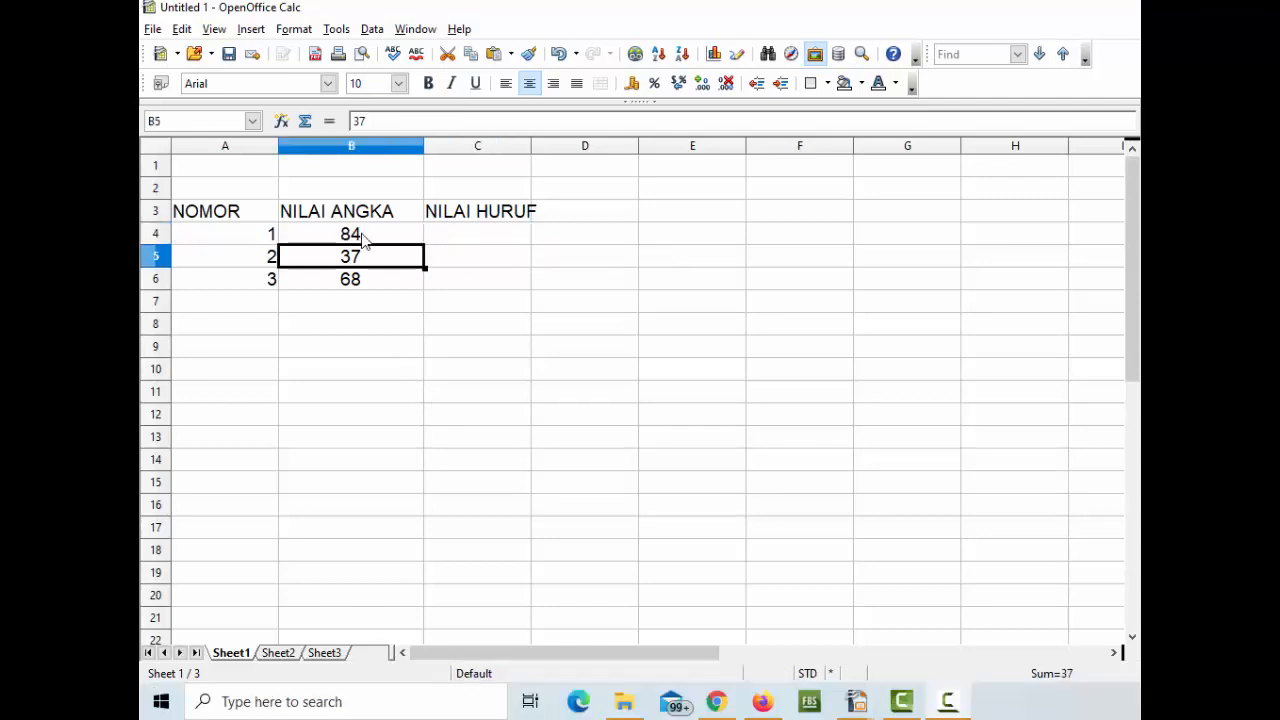
Enter the letter grades A, E and B as plain text in C4, C5 and C6.
left_click(364, 237)
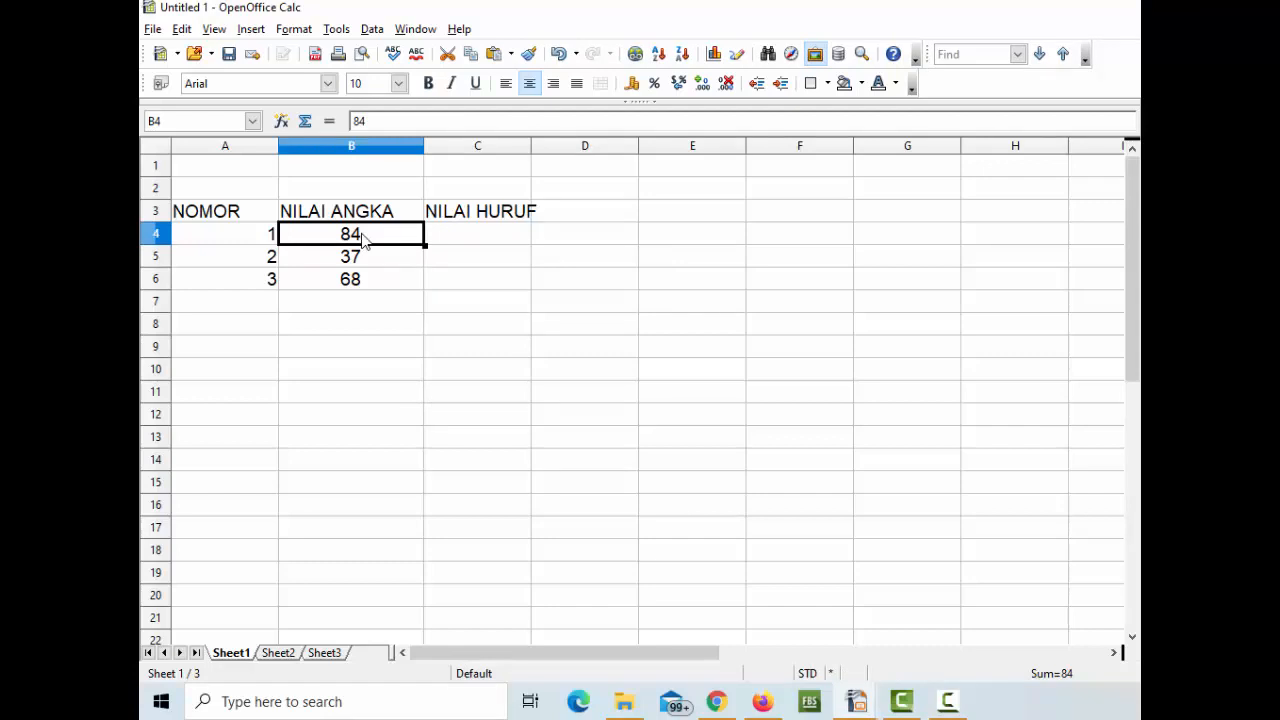
key("Right")
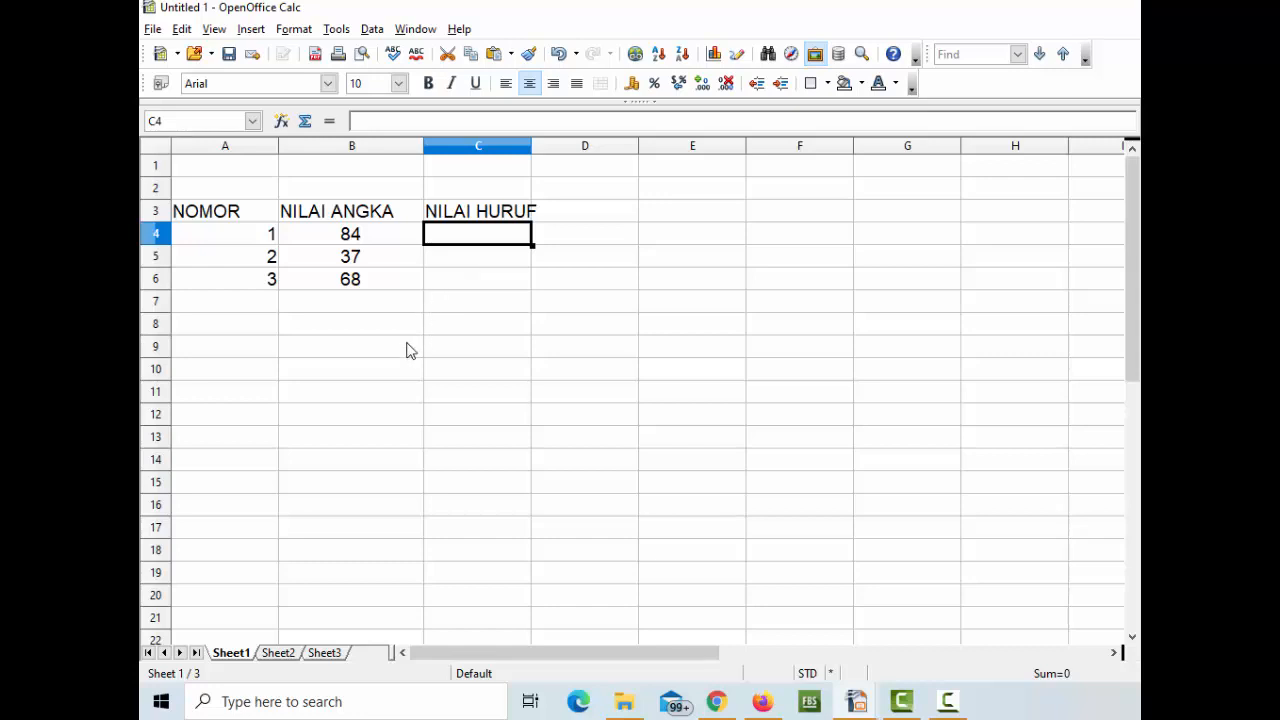
type("a")
key("BackSpace")
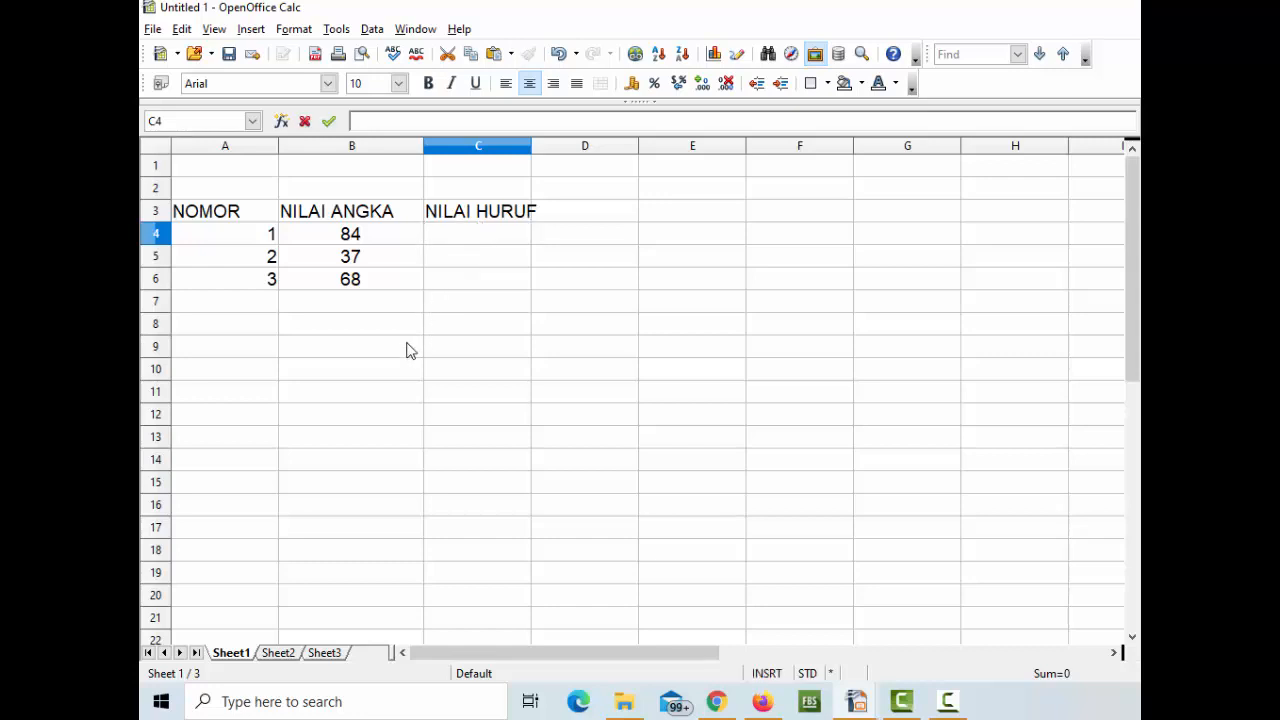
type("A")
key("Return")
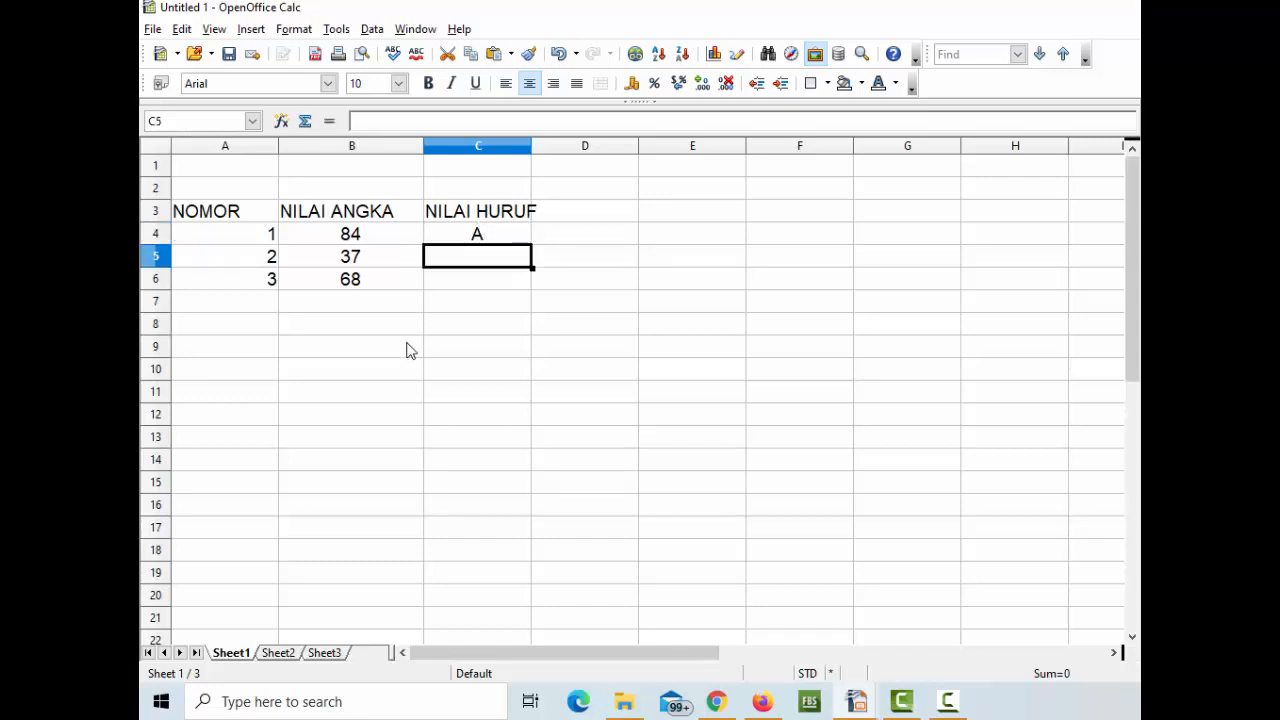
type("E")
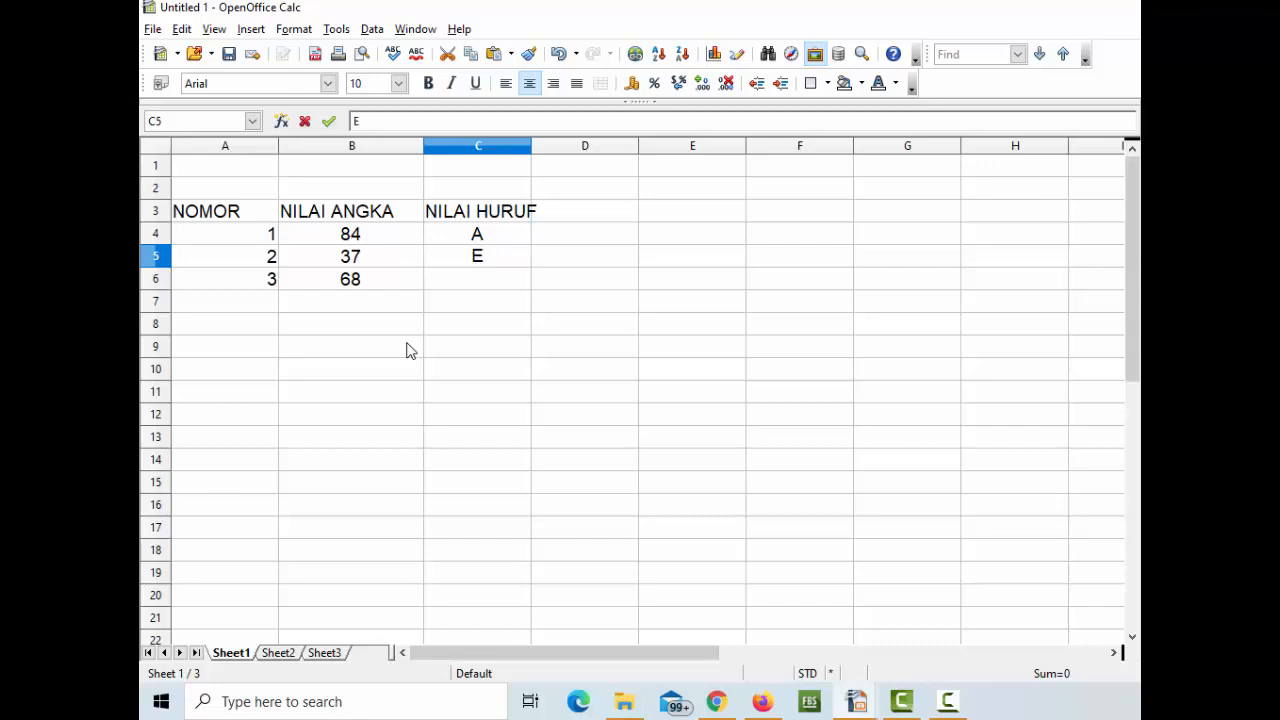
key("Return")
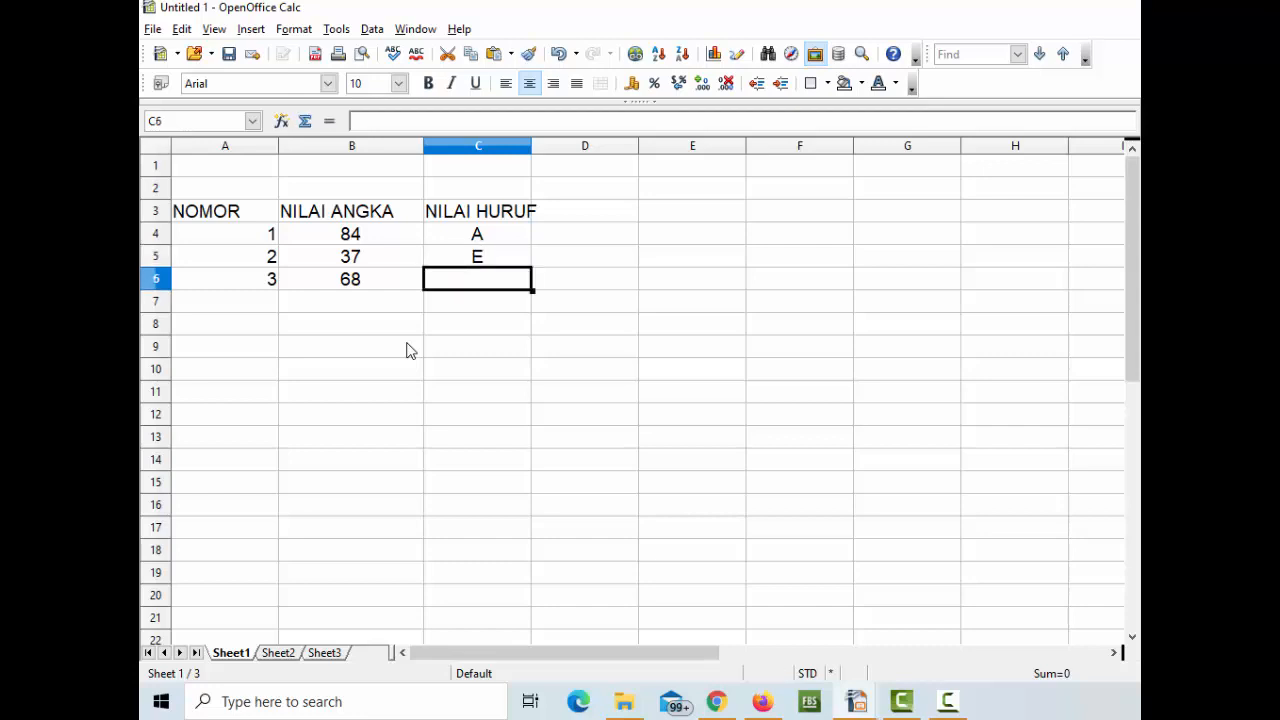
type("B")
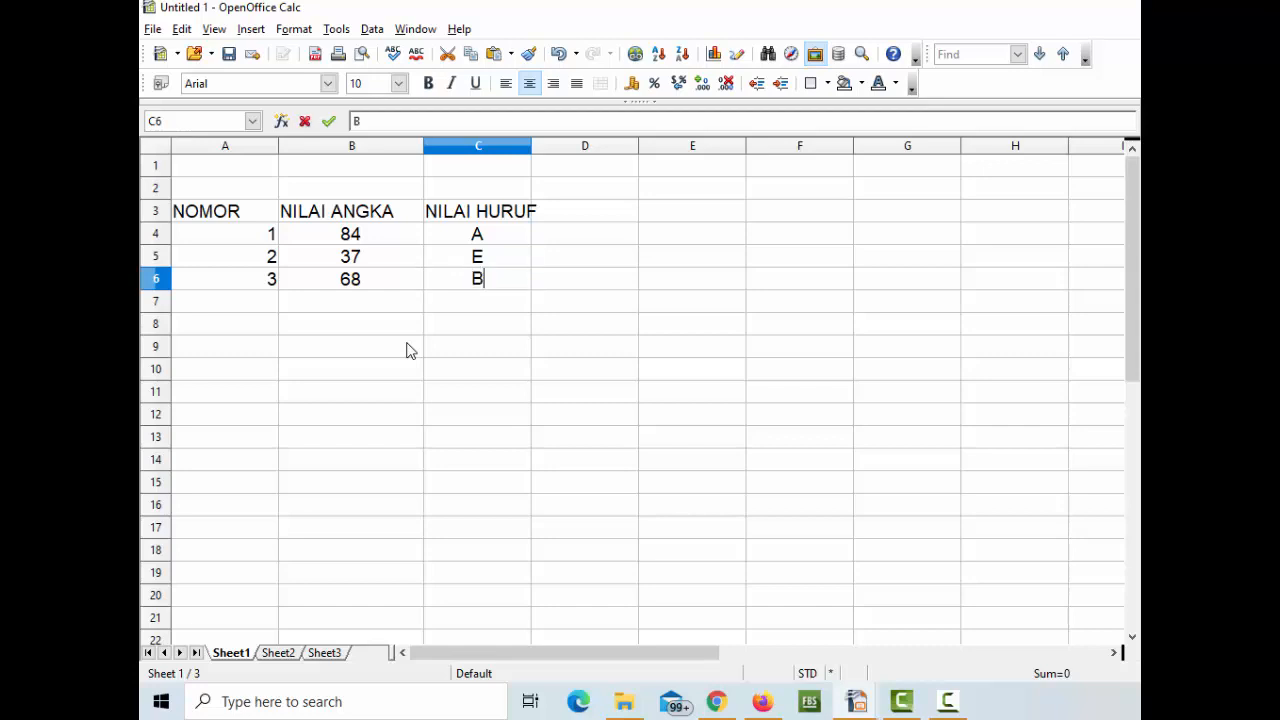
key("Return")
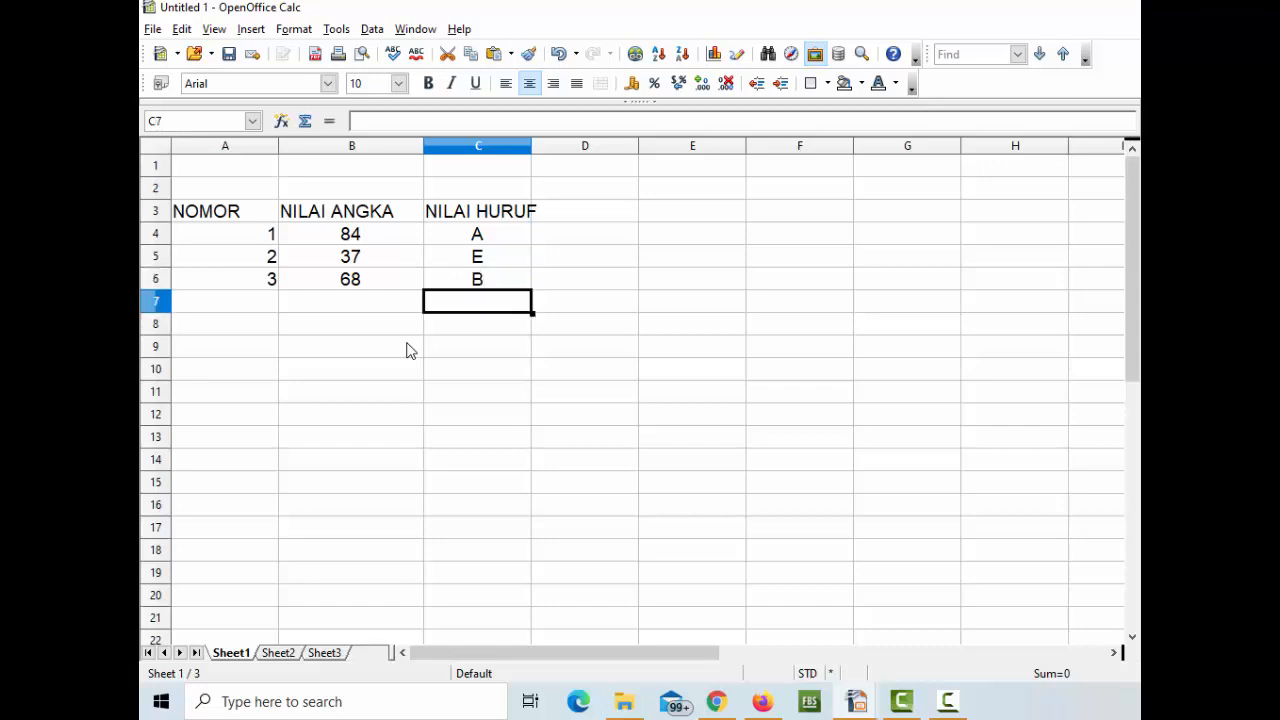
Change the first numeric score, in B4, to 74.
key("Up")
key("Up")
key("Up")
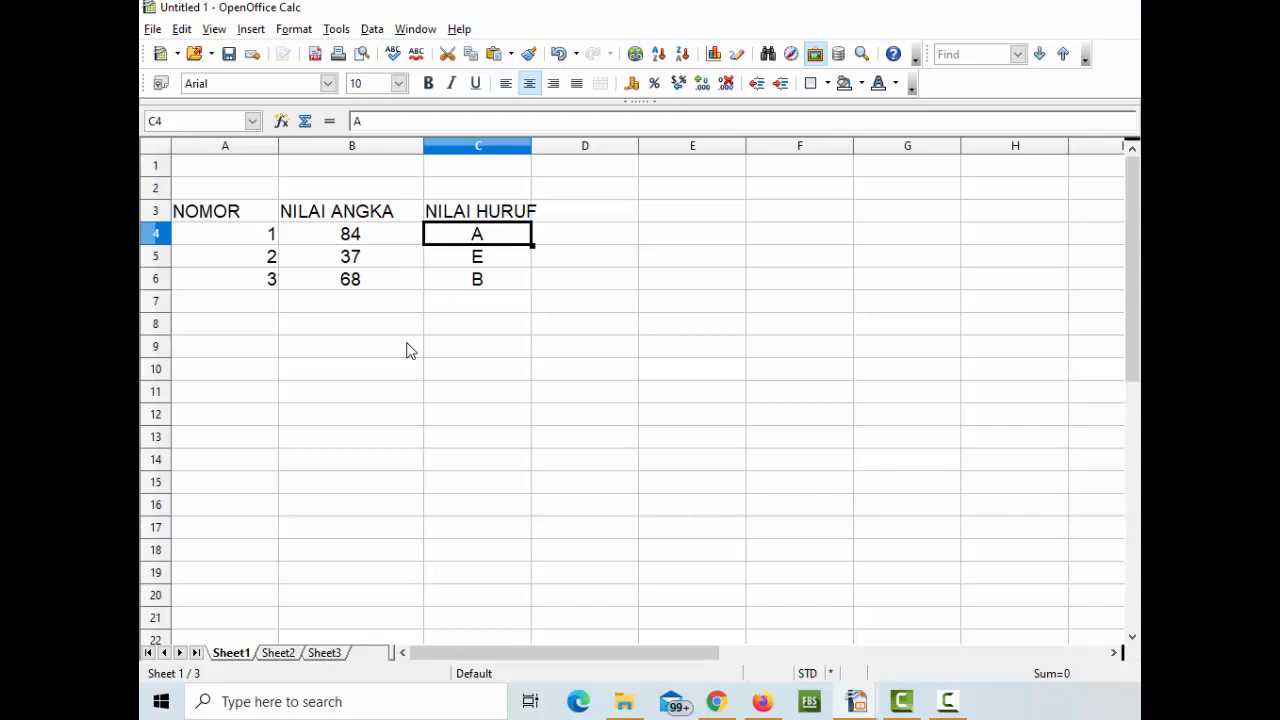
key("Left")
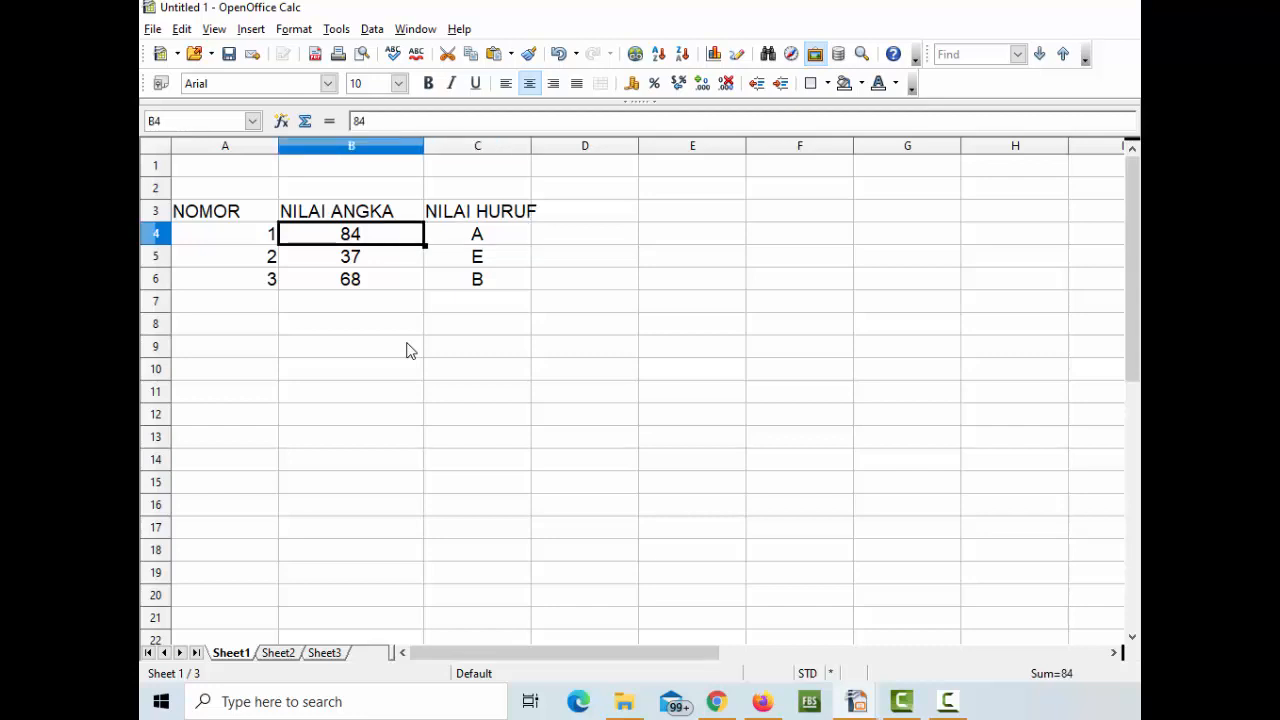
type("7")
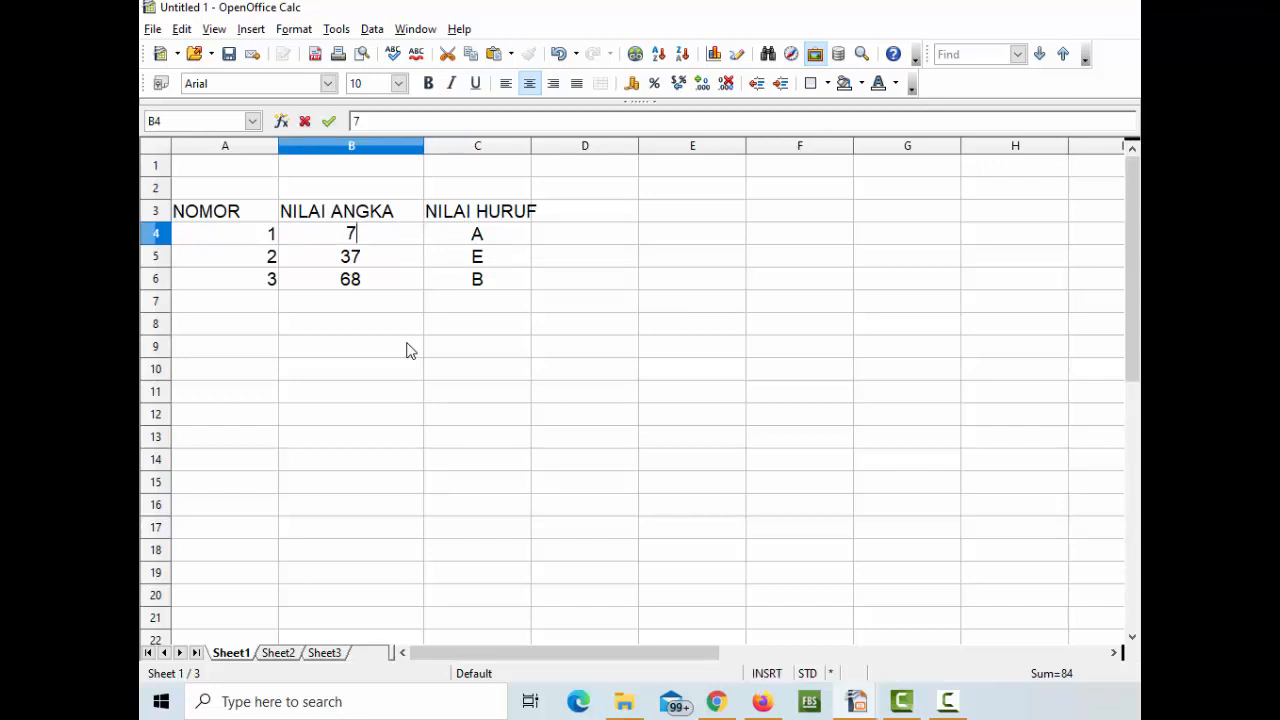
type("4")
key("Return")
Restore the score in B4 to 84.
key("Up")
key("Down")
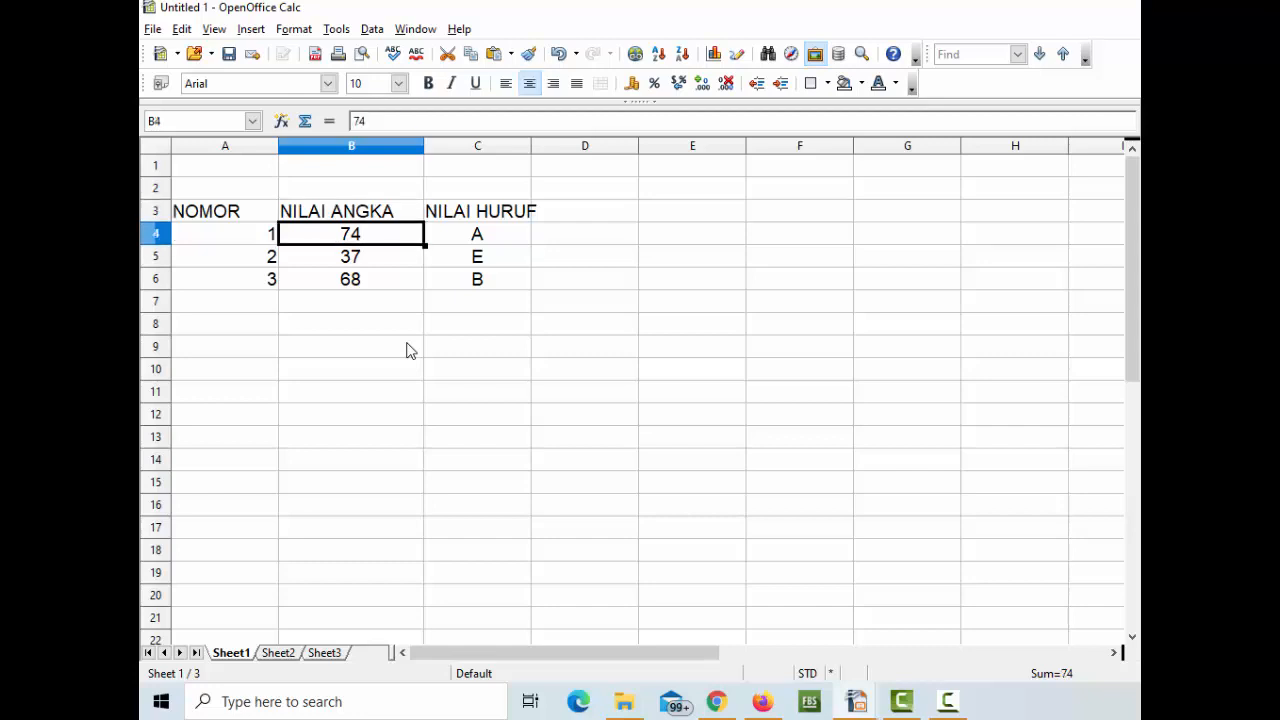
type("84")
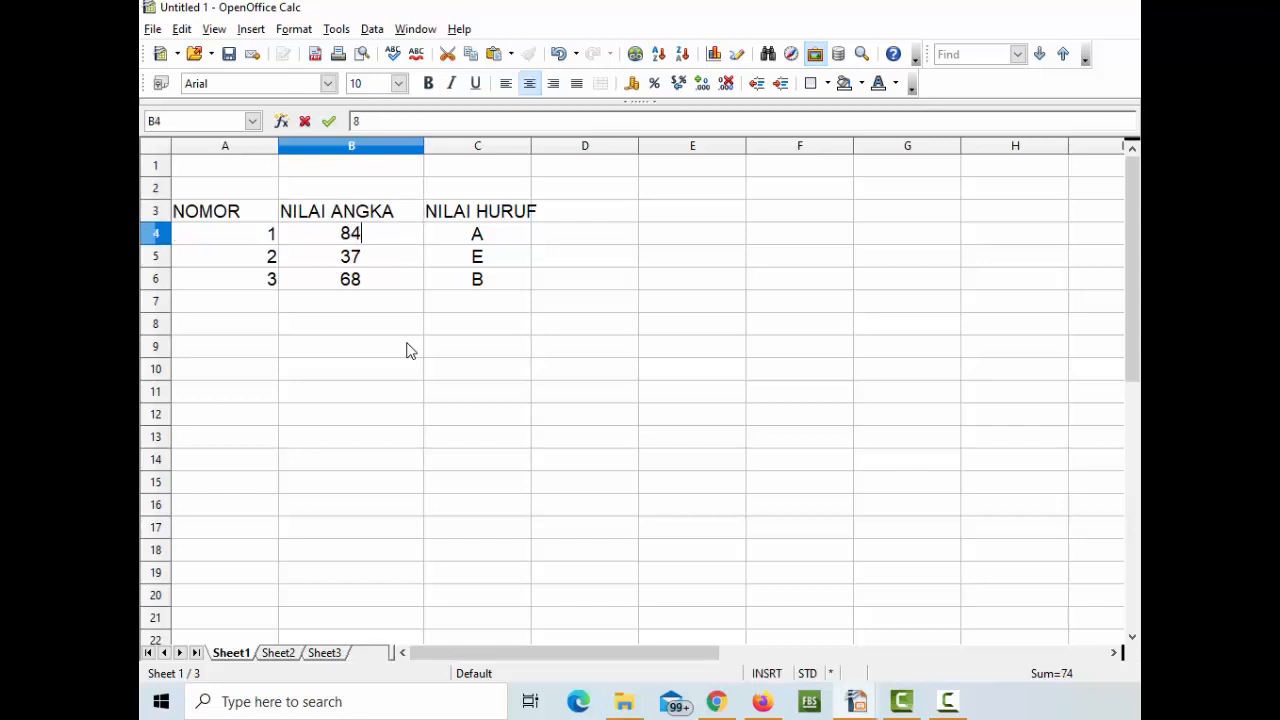
key("Tab")
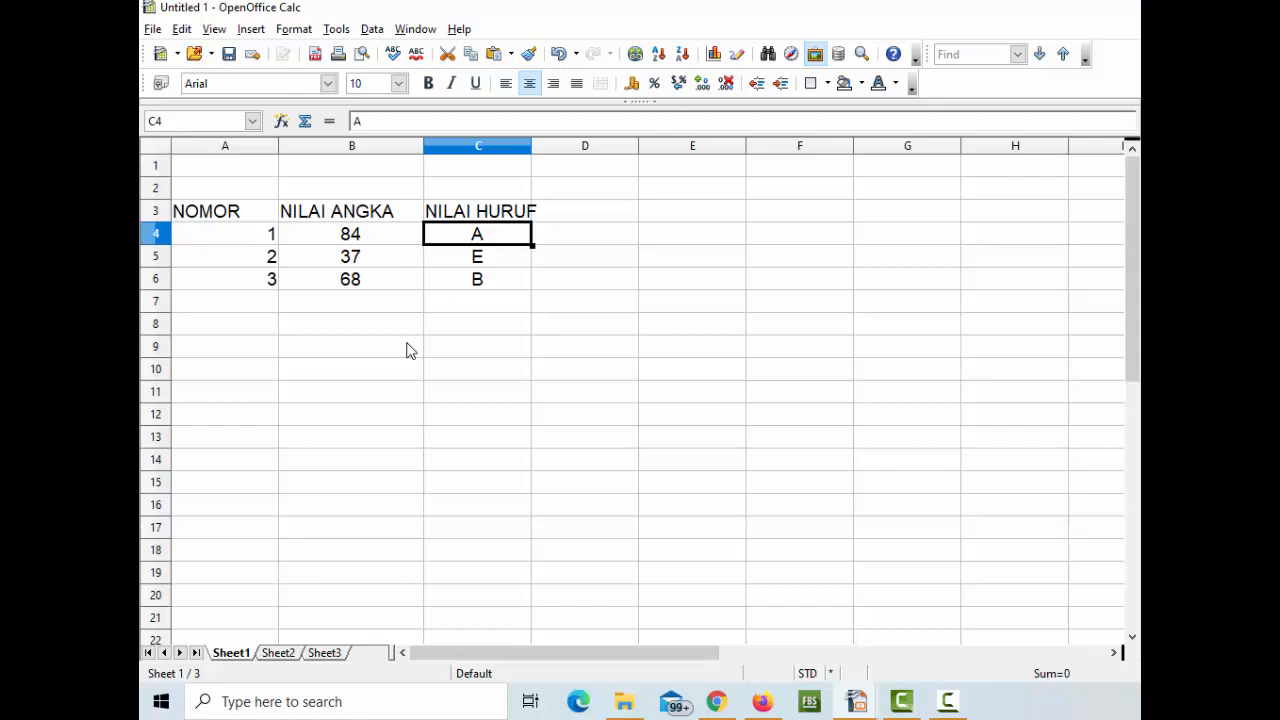
Clear the manually entered letter grades from C4 to C6, using the preselected content types for deletion.
key("BackSpace")
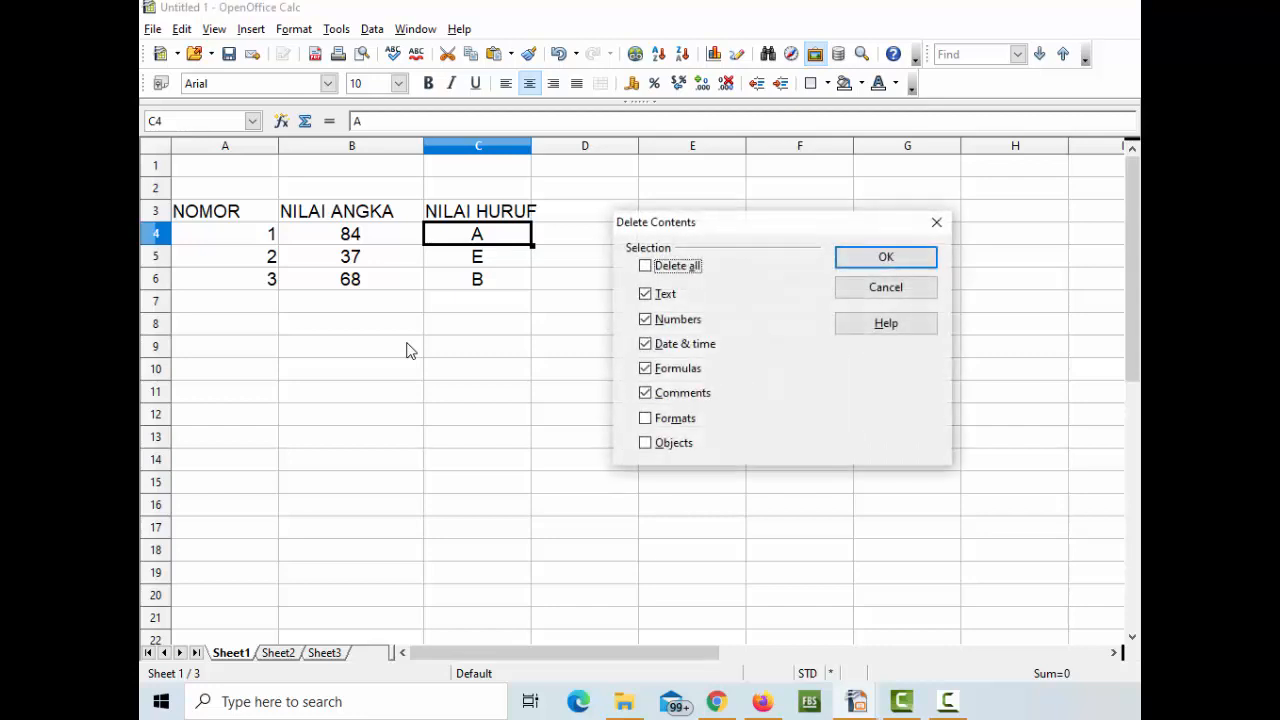
key("Return")
key("Down")
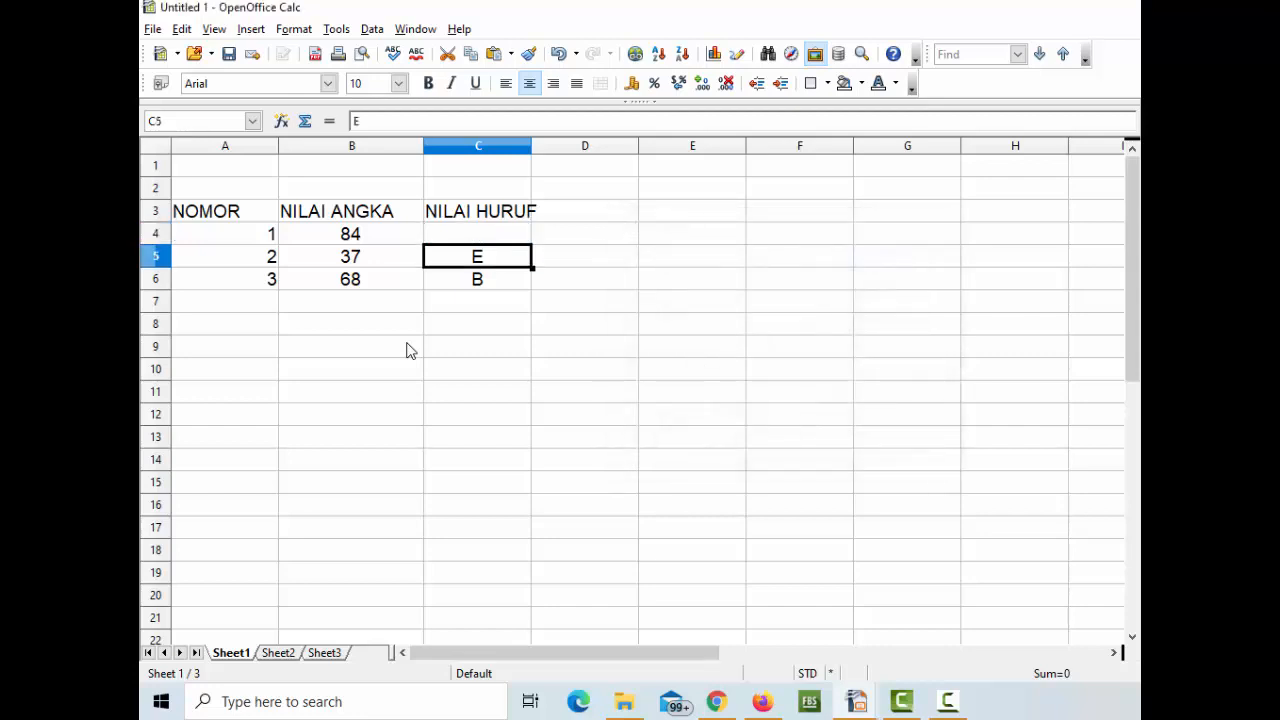
key("shift+Down")
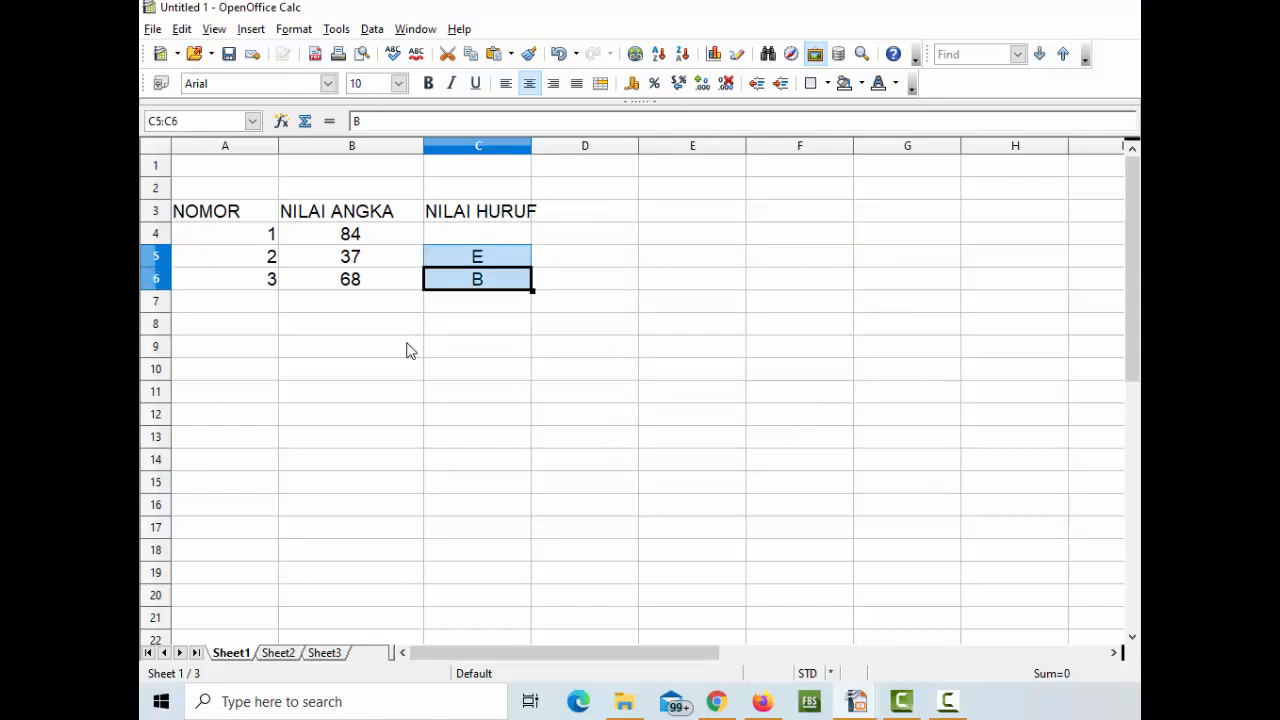
key("BackSpace")
key("Return")
Begin an IF formula in C4 that tests whether B4 is at least 80: =IF(B4>=80.
key("Up")
key("Up")
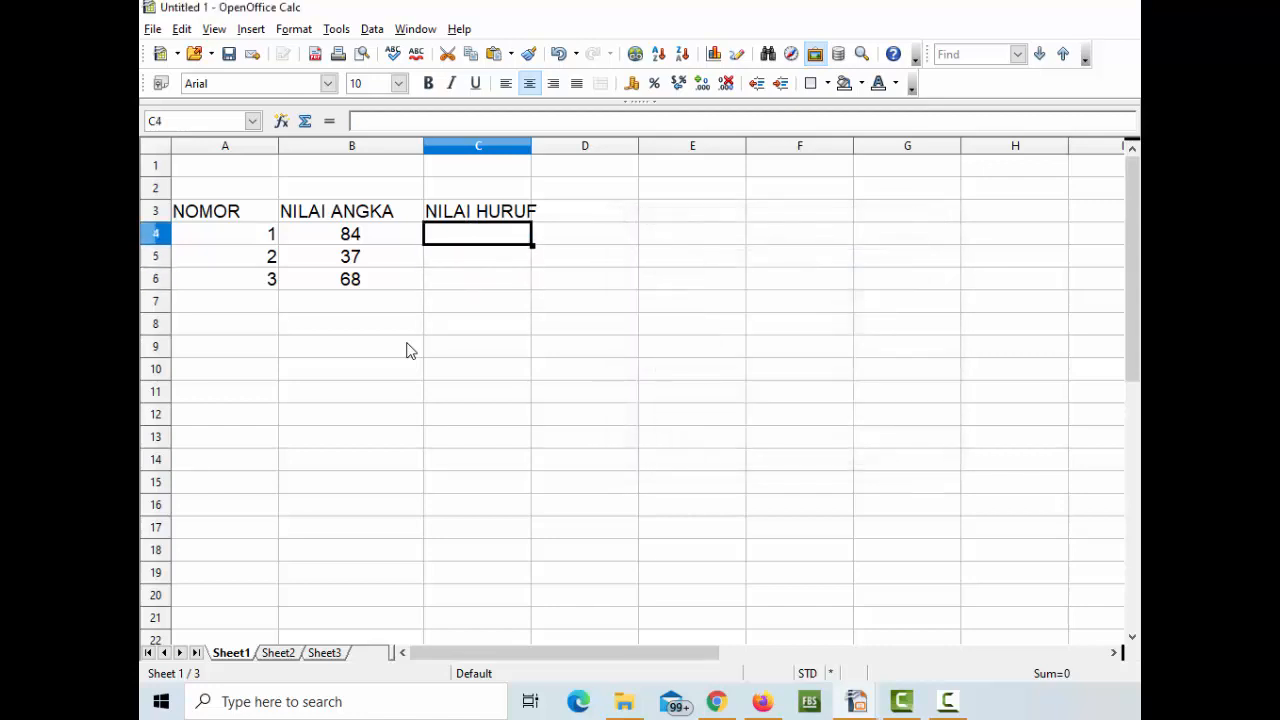
type("=")
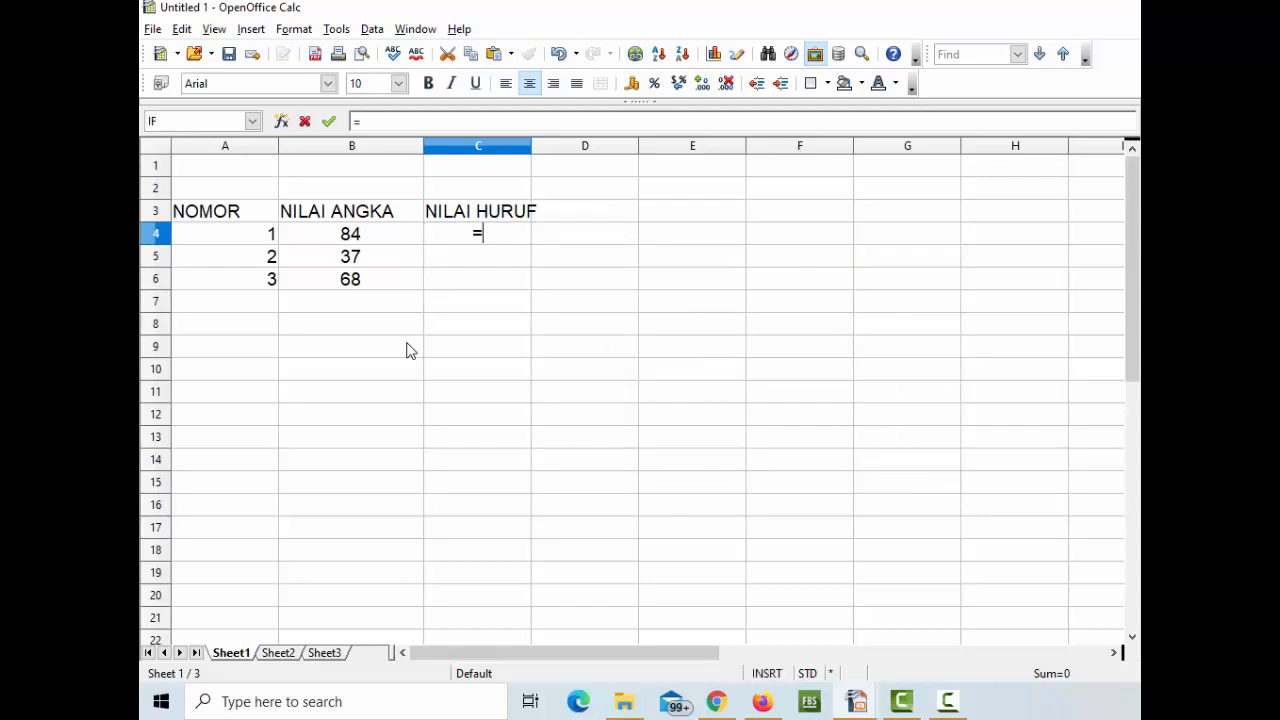
type("IF(")
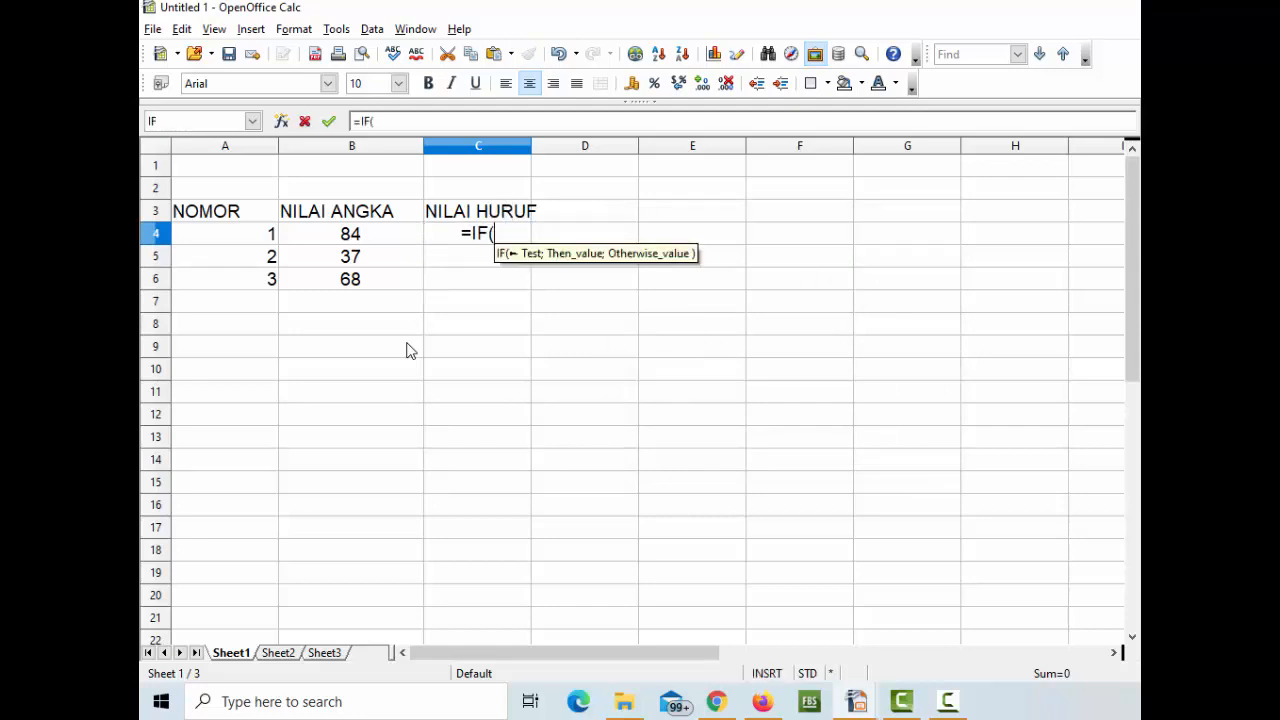
key("Left")
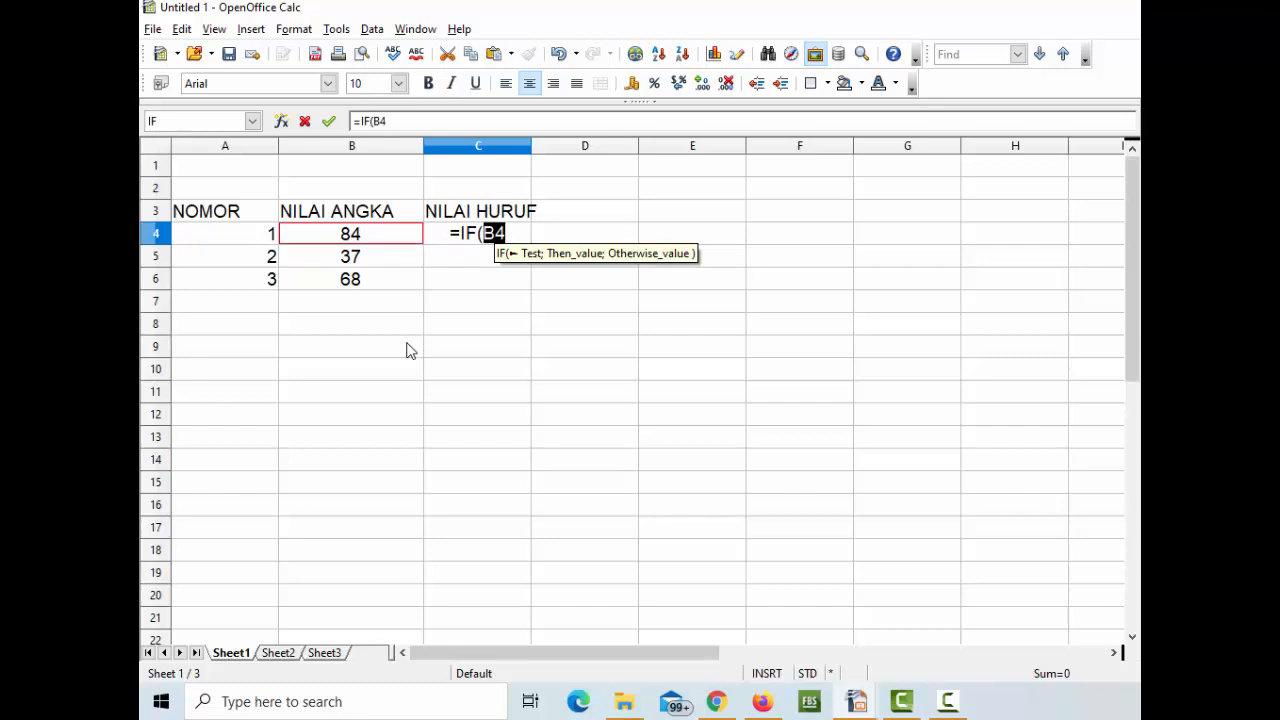
type(">")
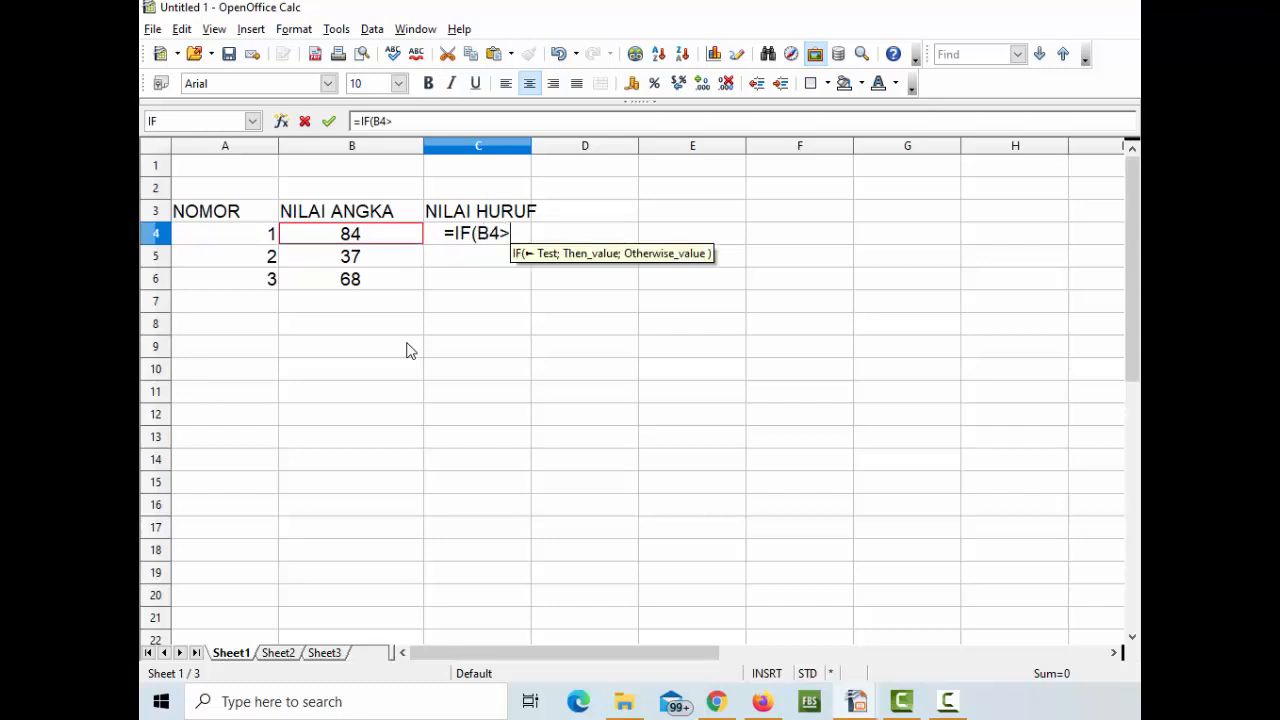
type("=8")
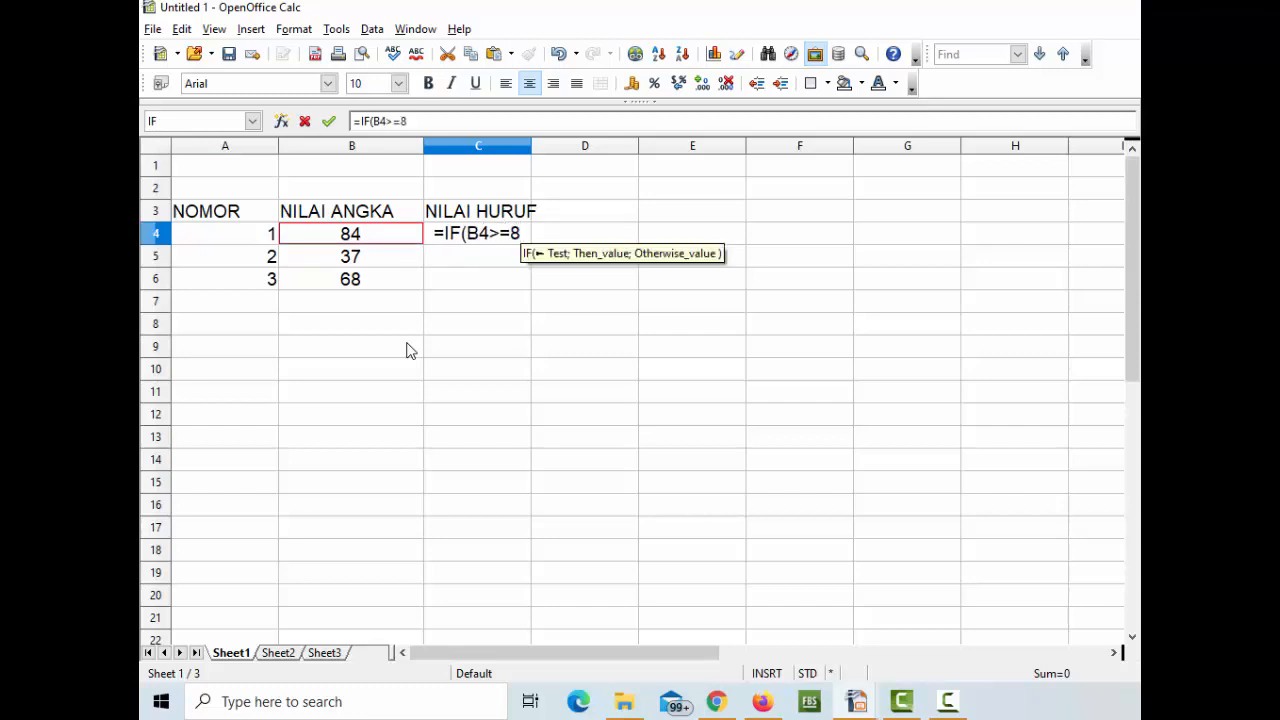
type("0")
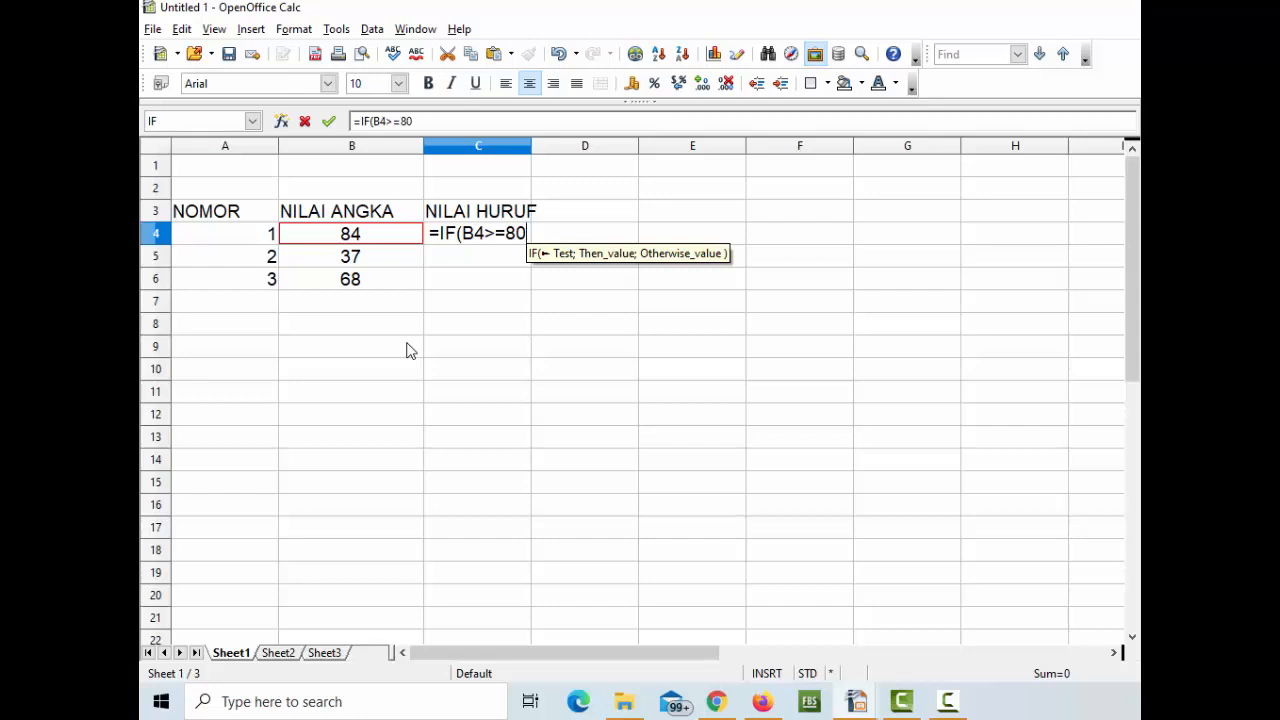
Complete the IF formula in C4 to return "A" when the test is met and "E" otherwise: =IF(B4>=80;"A";"E").
type(";")
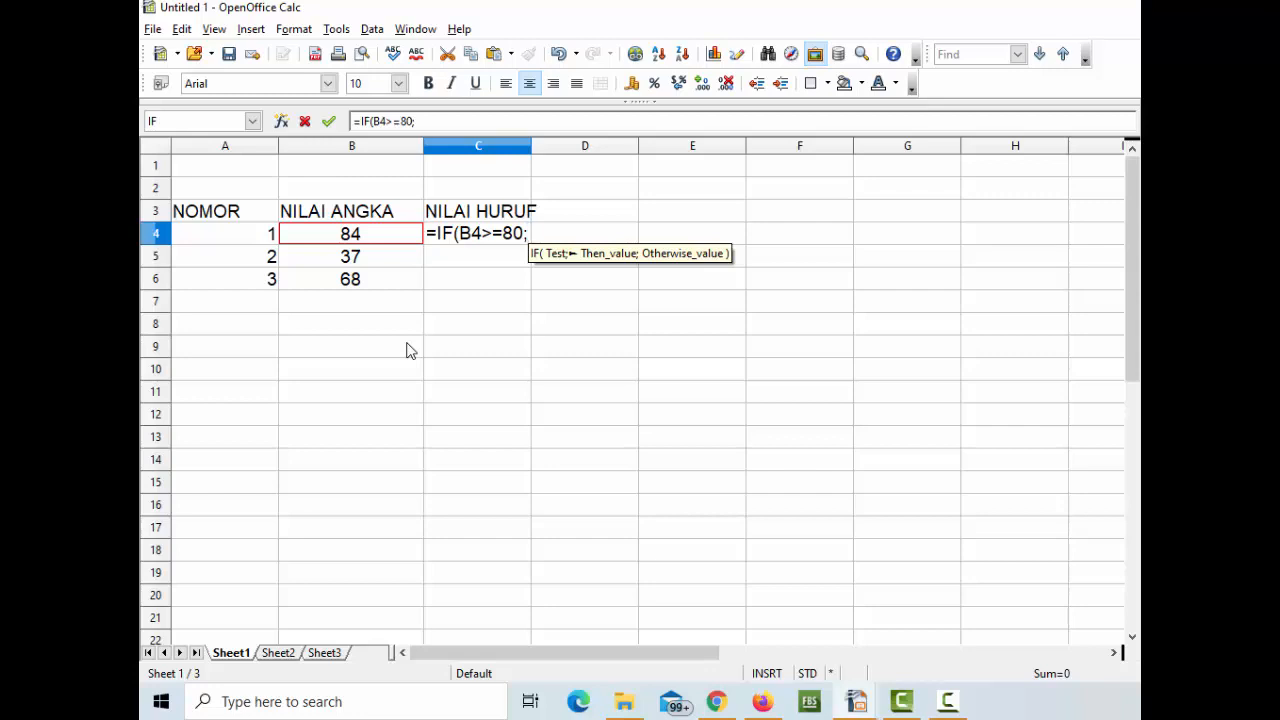
type("\"A")
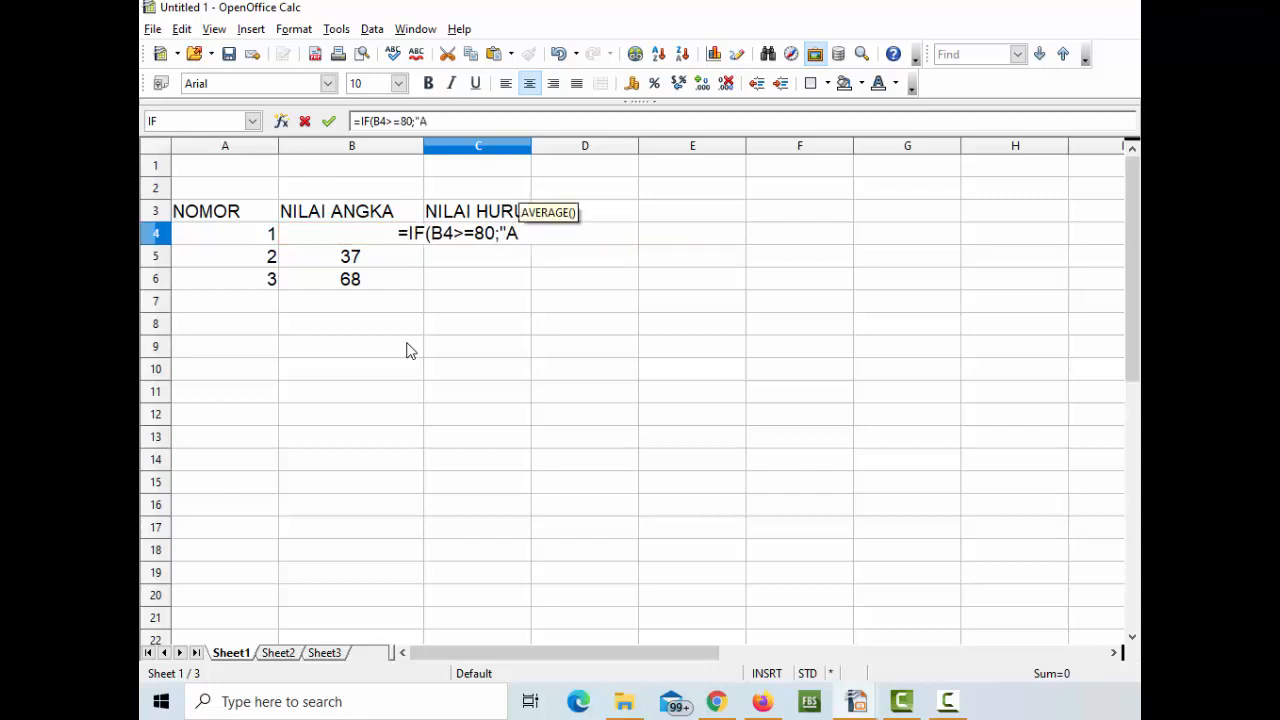
type("\"")
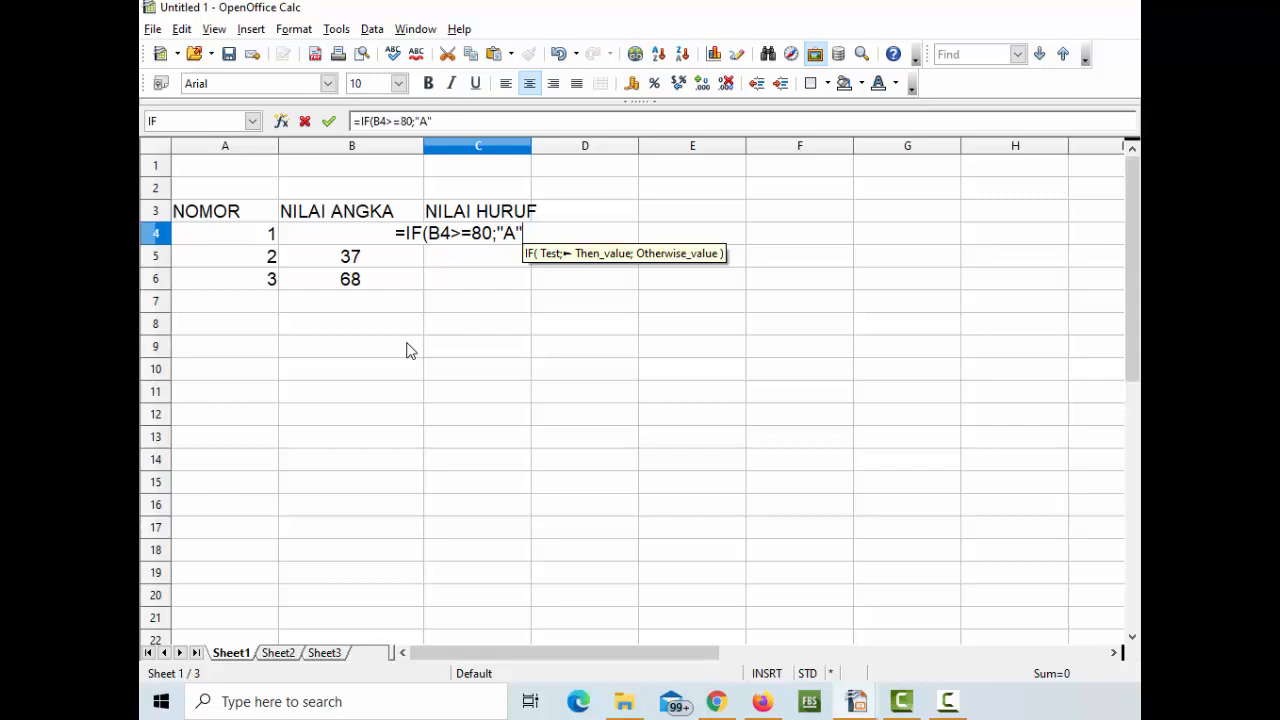
type(";")
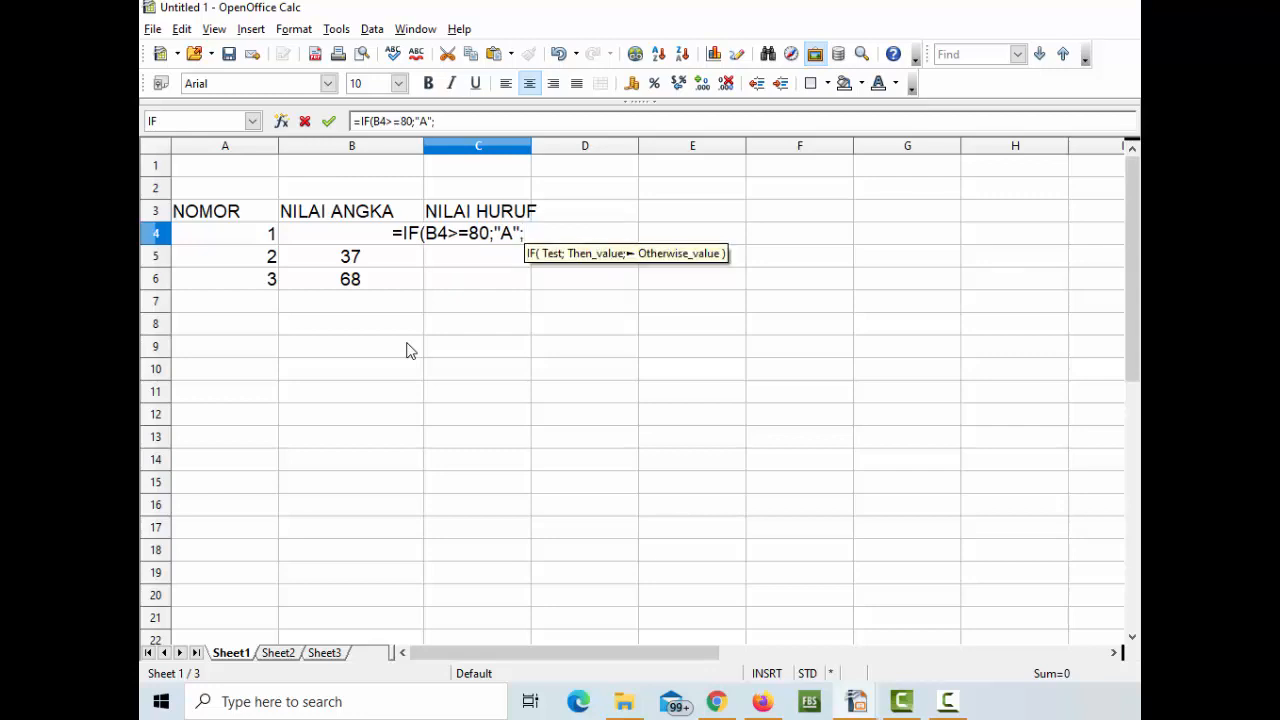
type("e")
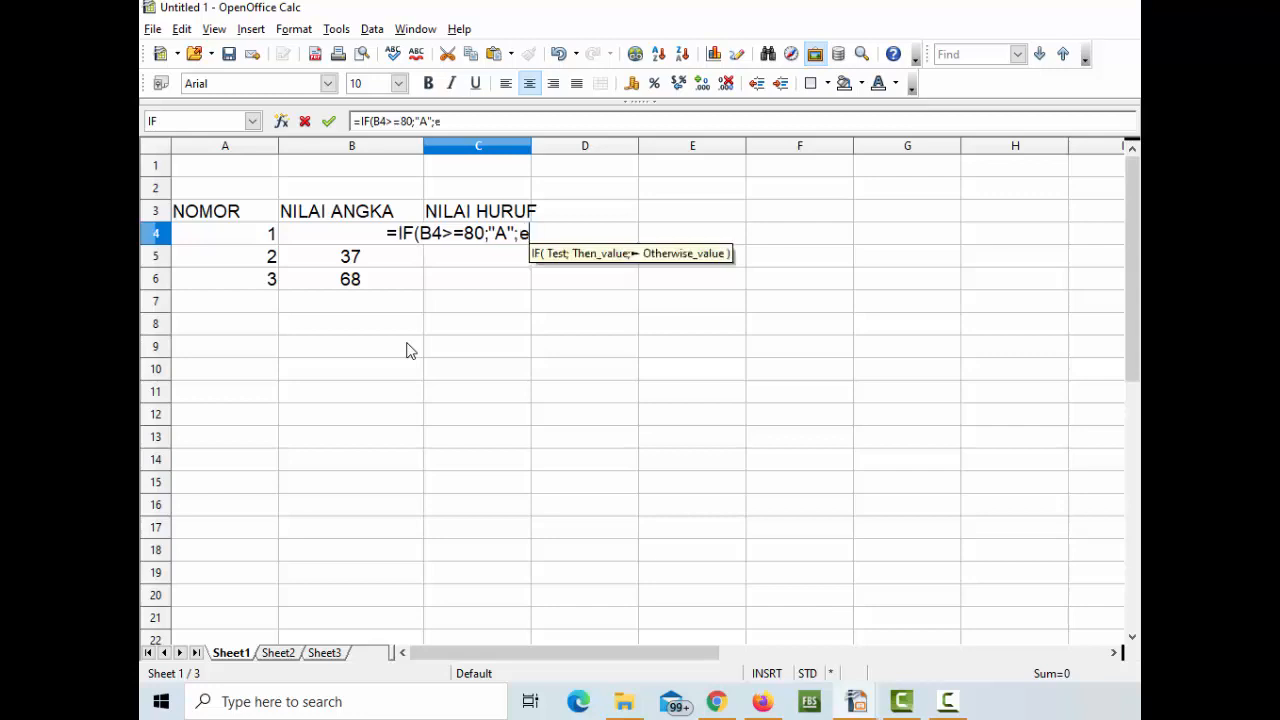
key("BackSpace")
type("'")
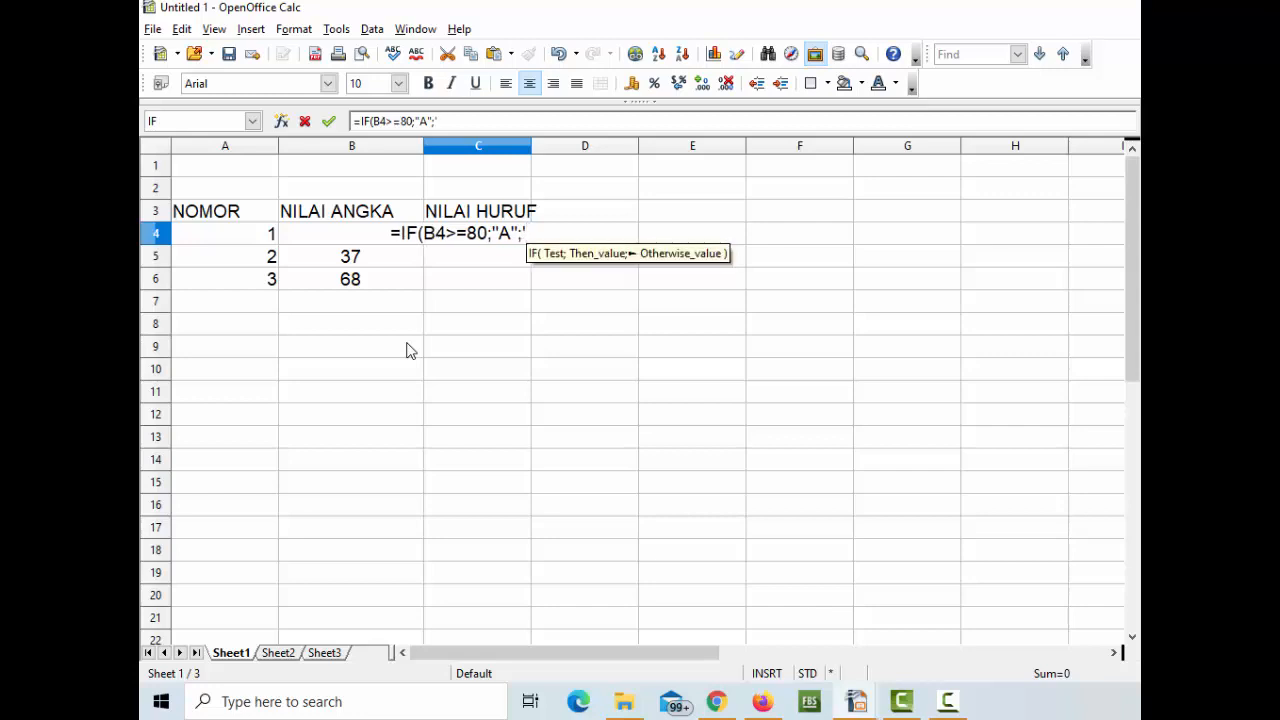
key("BackSpace")
type("\"")
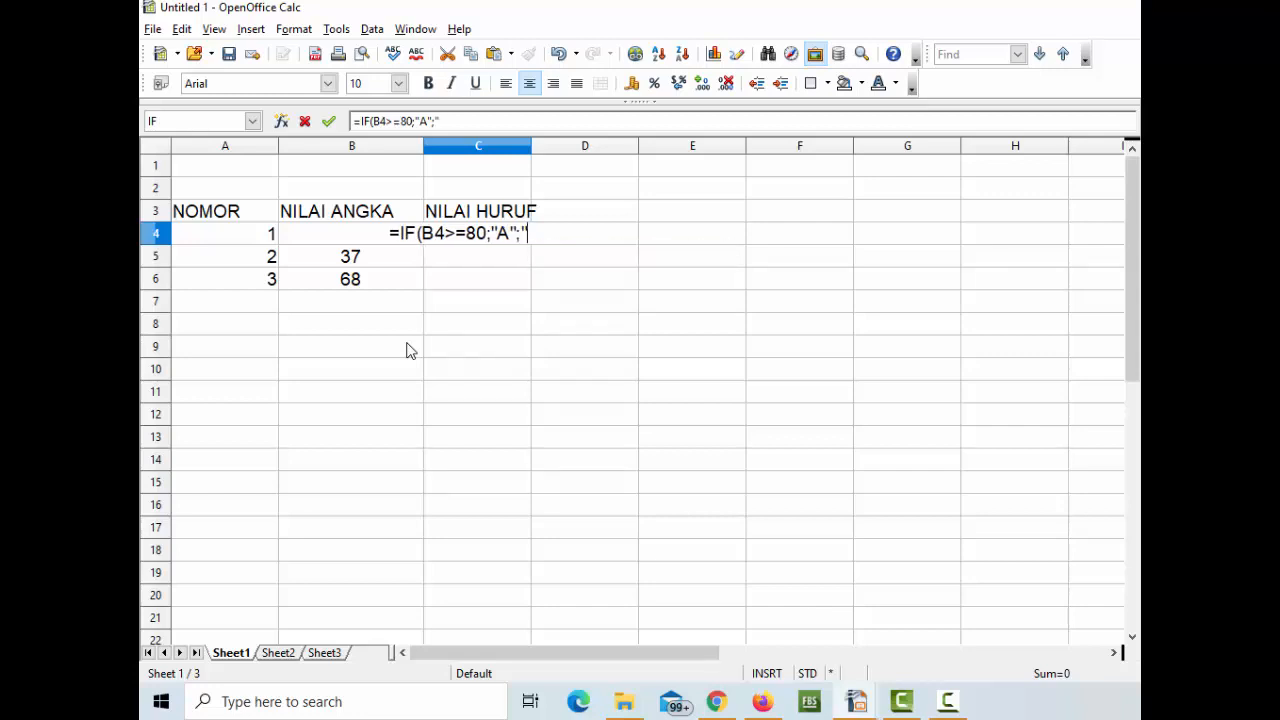
type("e")
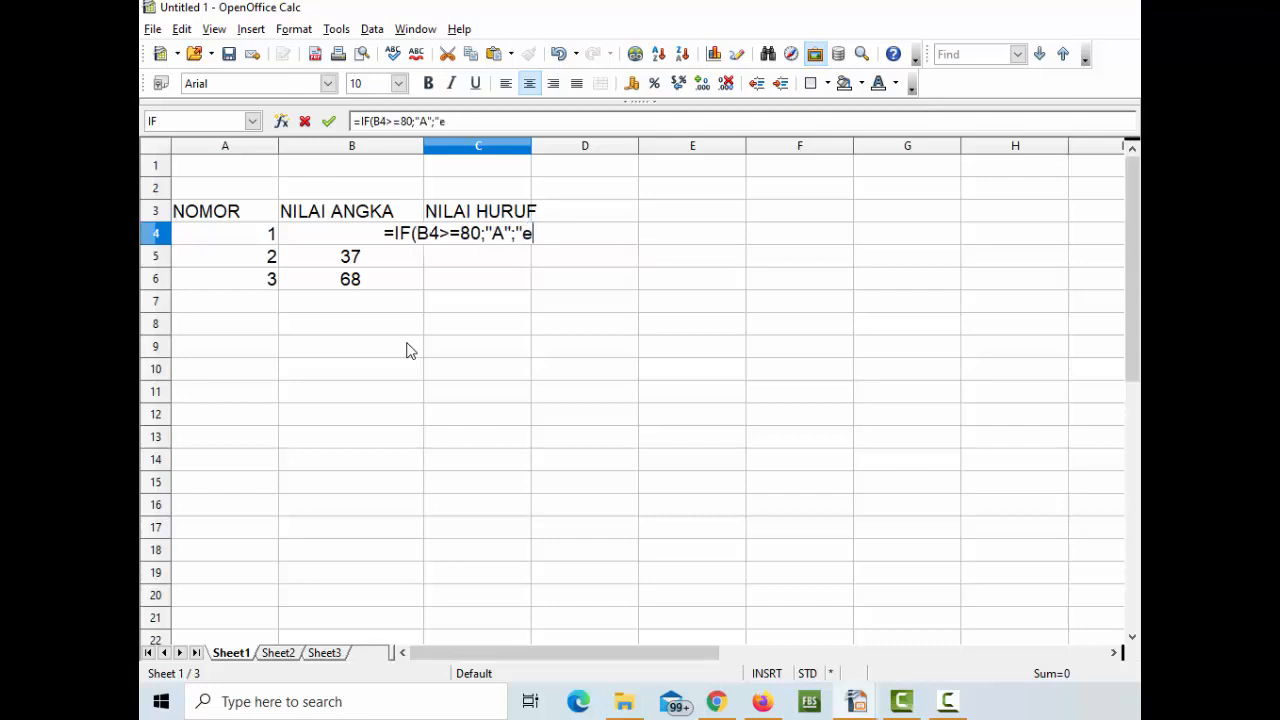
key("BackSpace")
type("E")
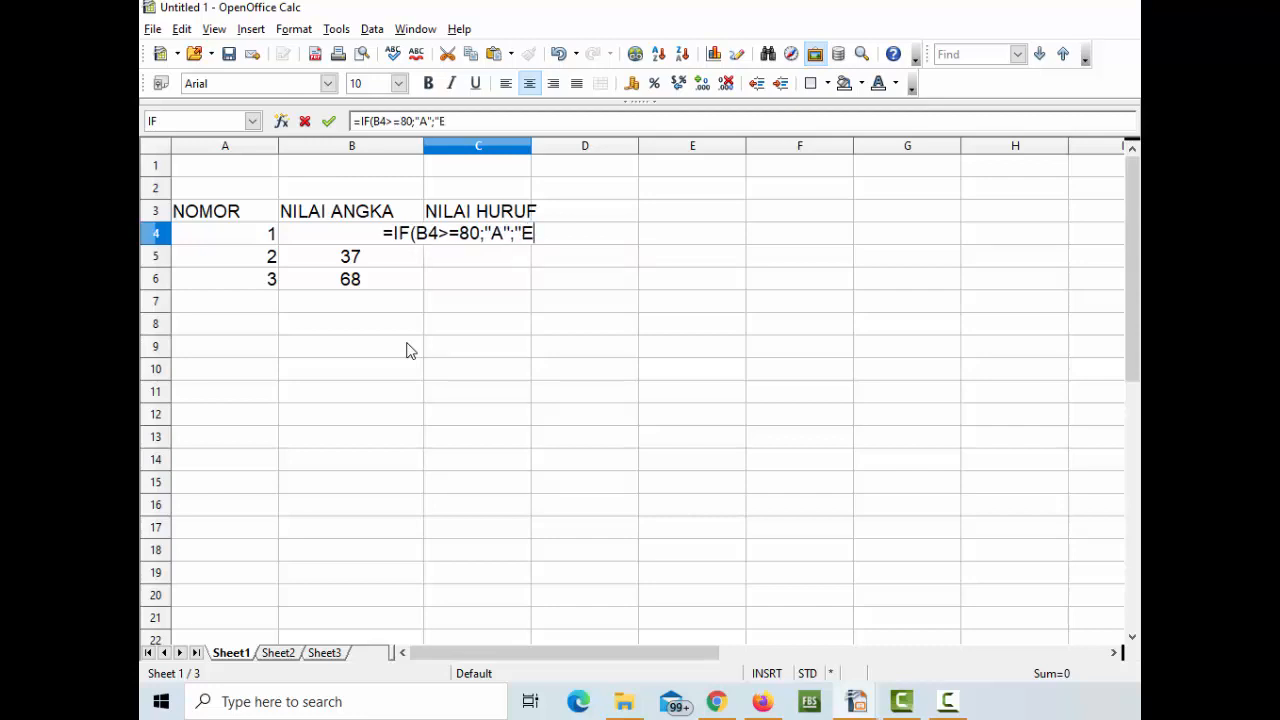
type("\")")
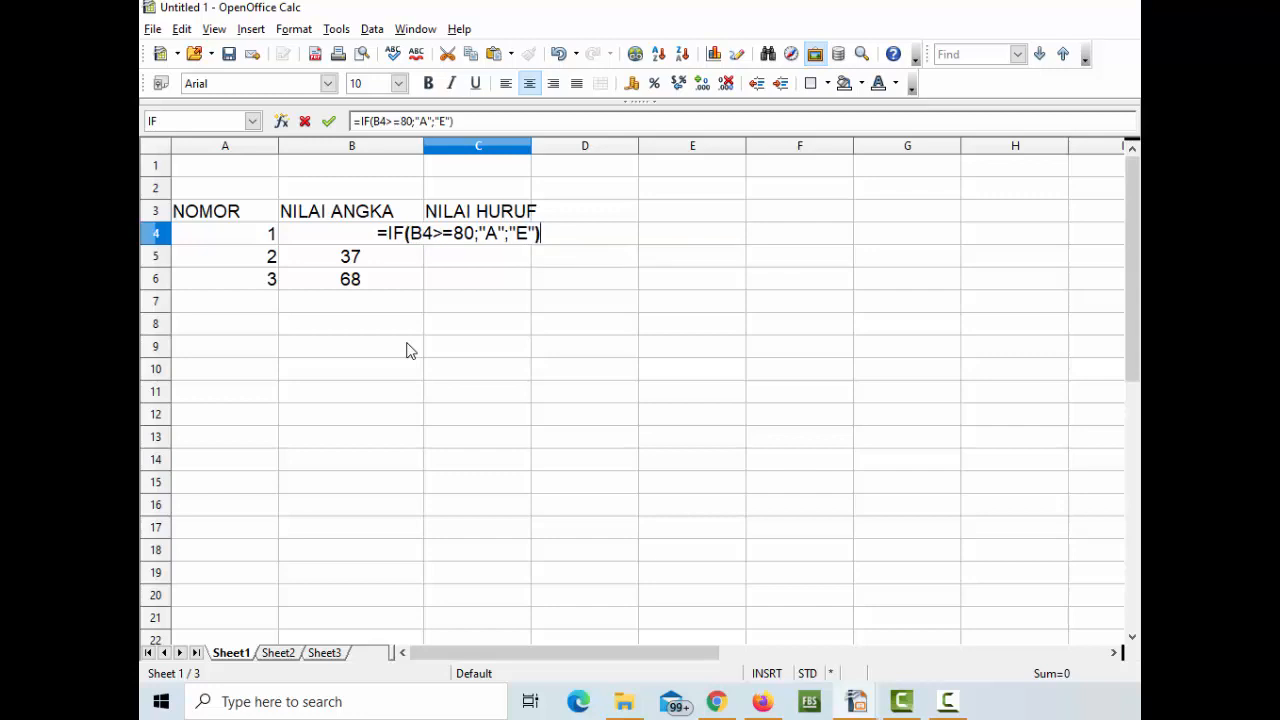
key("Return")
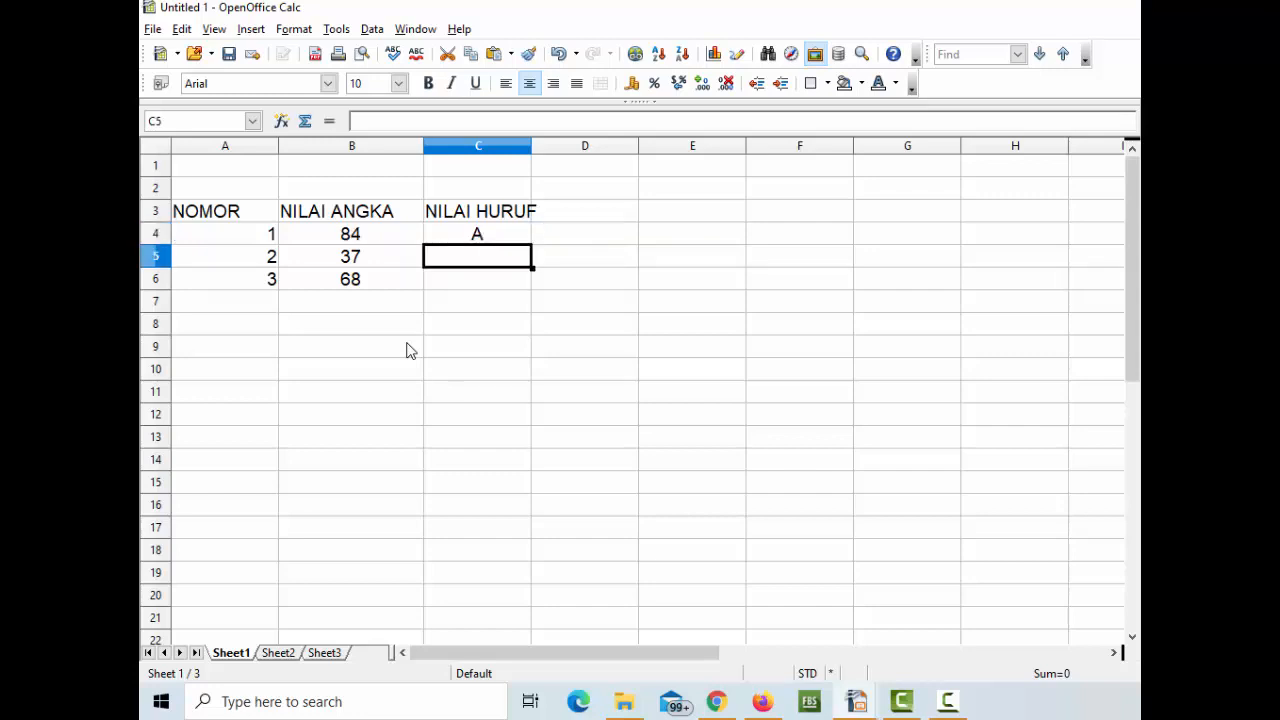
Set the score in B4 to 78 to test the grade formula in C4.
key("Up")
key("Left")
key("Left")
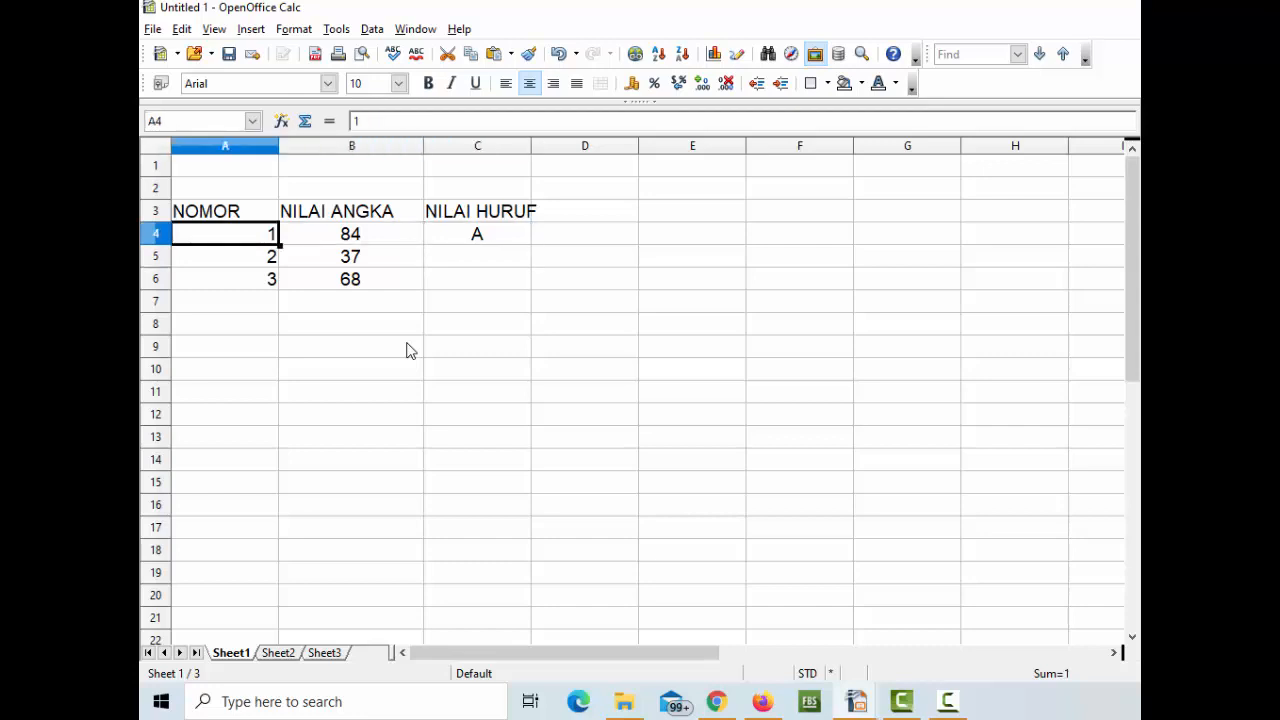
key("Right")
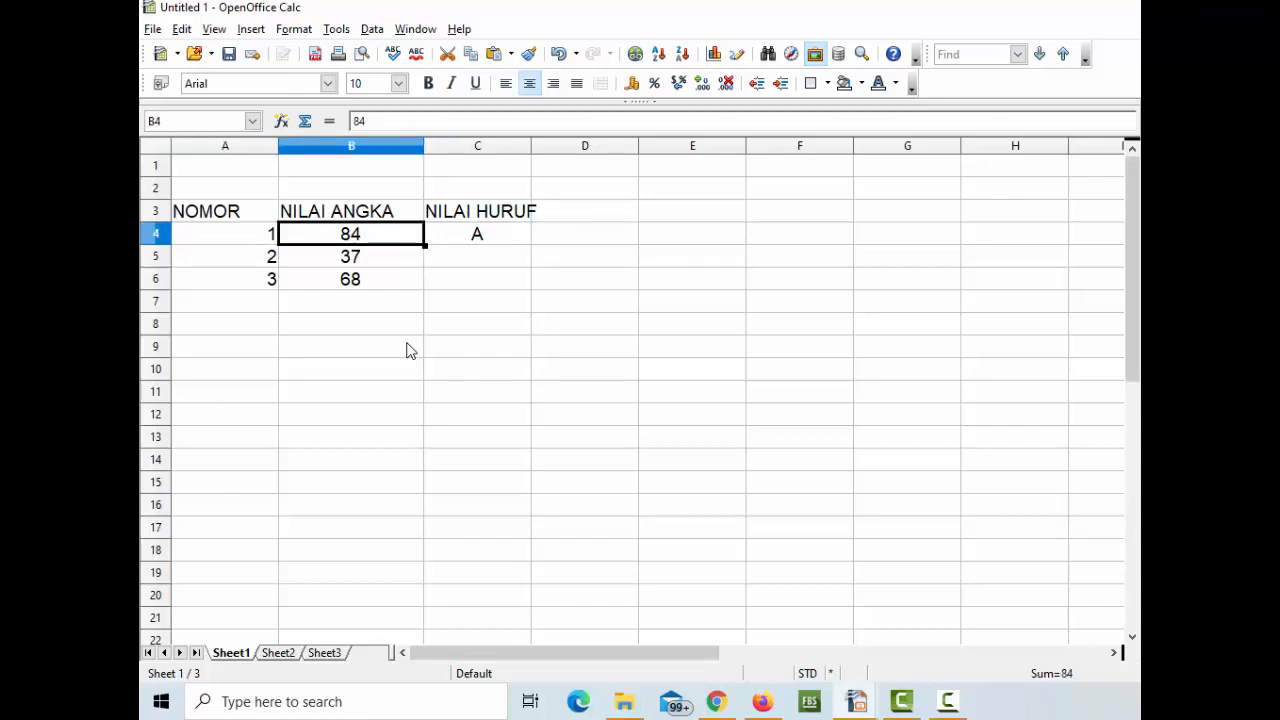
type("78")
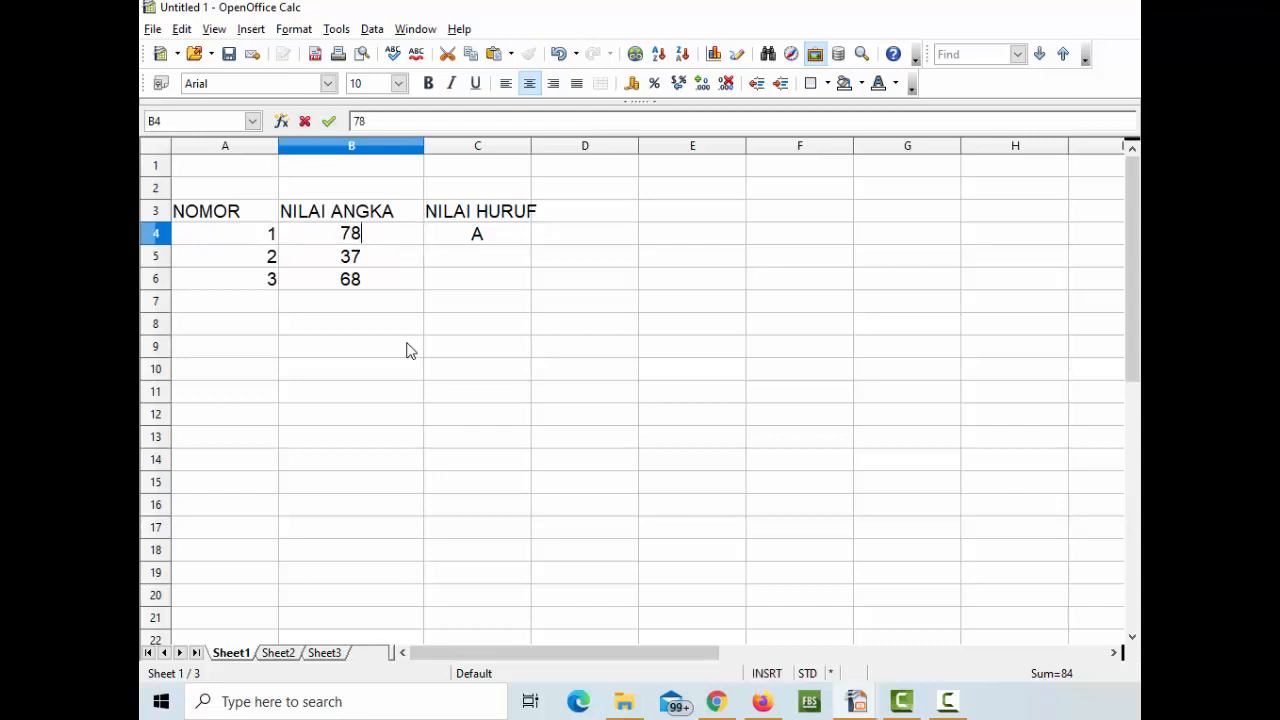
key("Return")
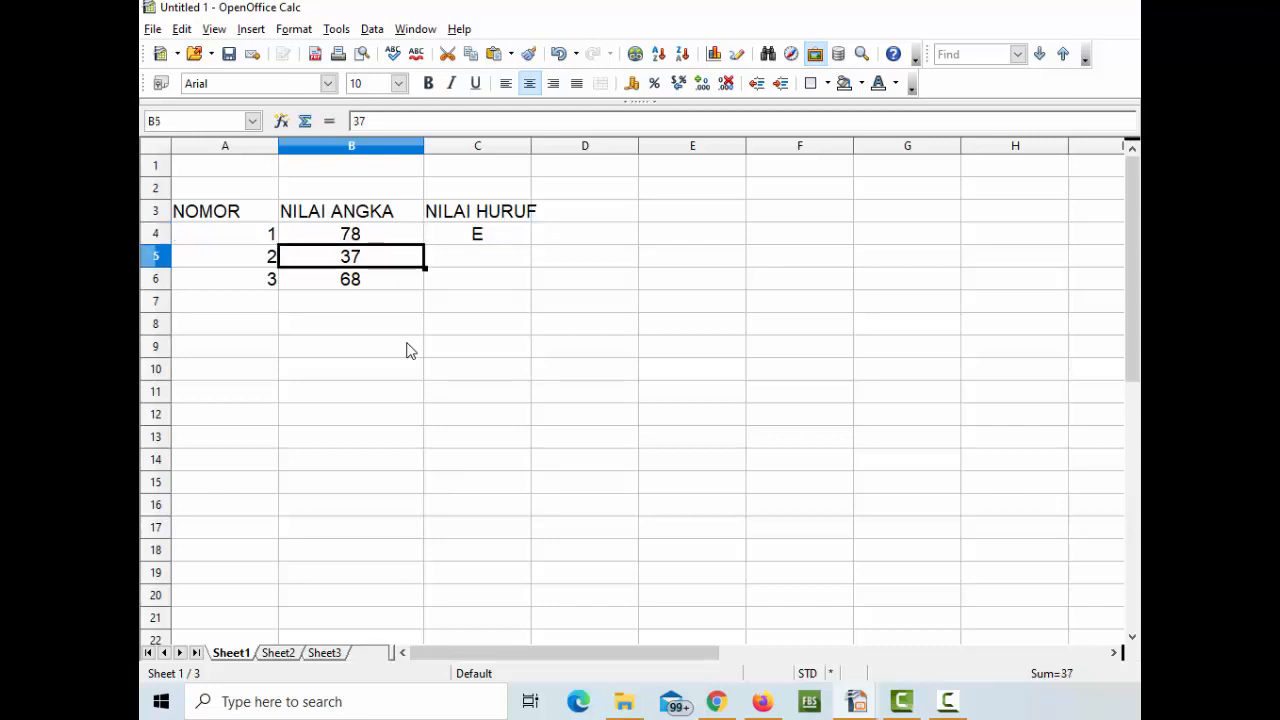
key("Up")
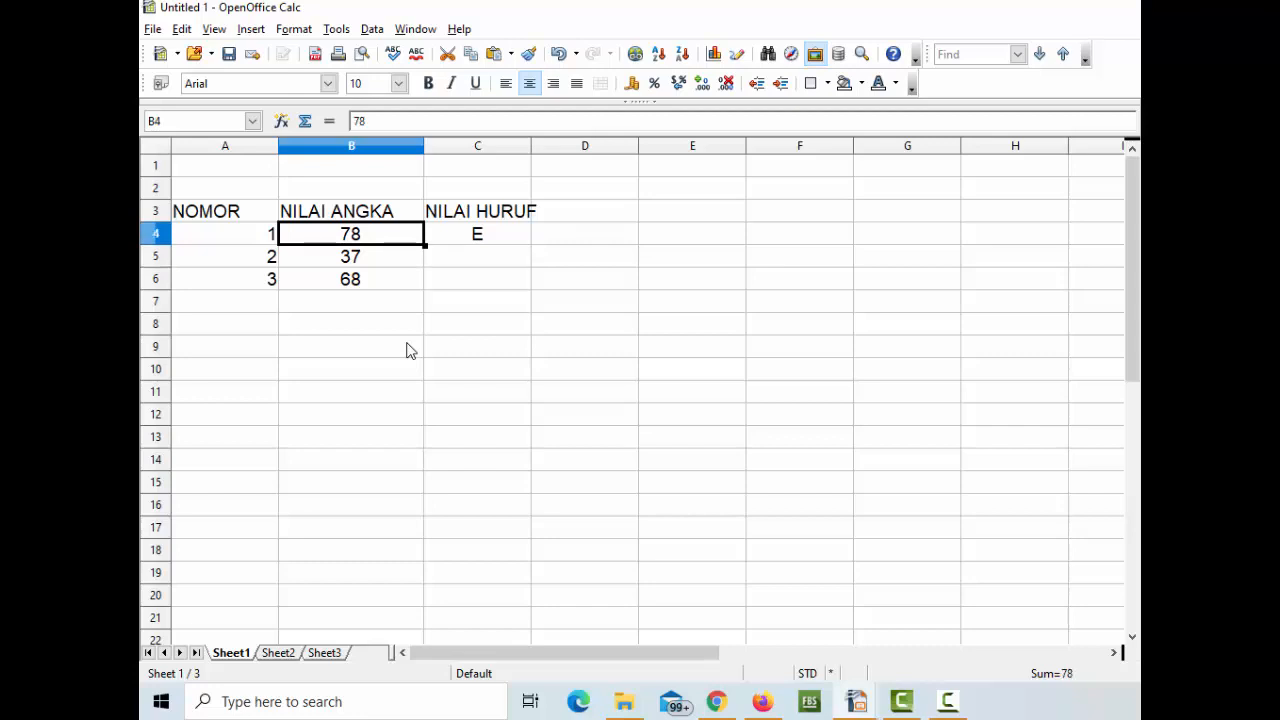
key("Right")
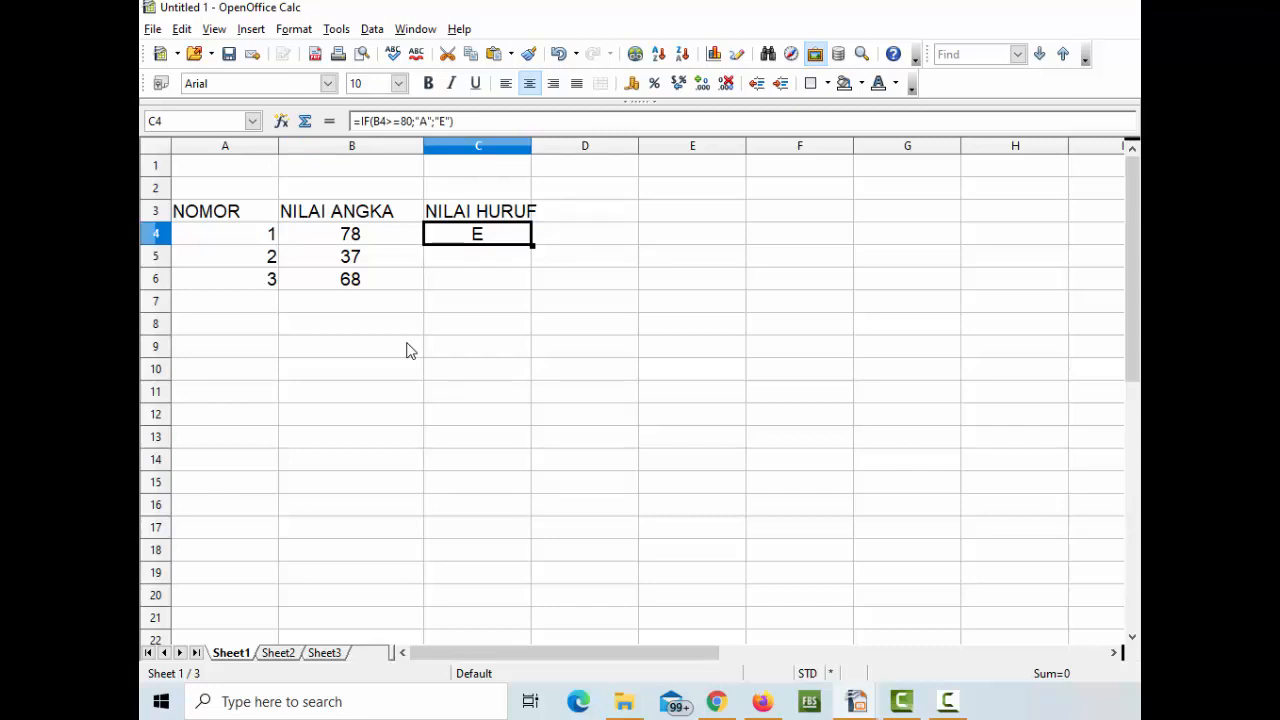
Set the score in B4 back to 84.
key("Left")
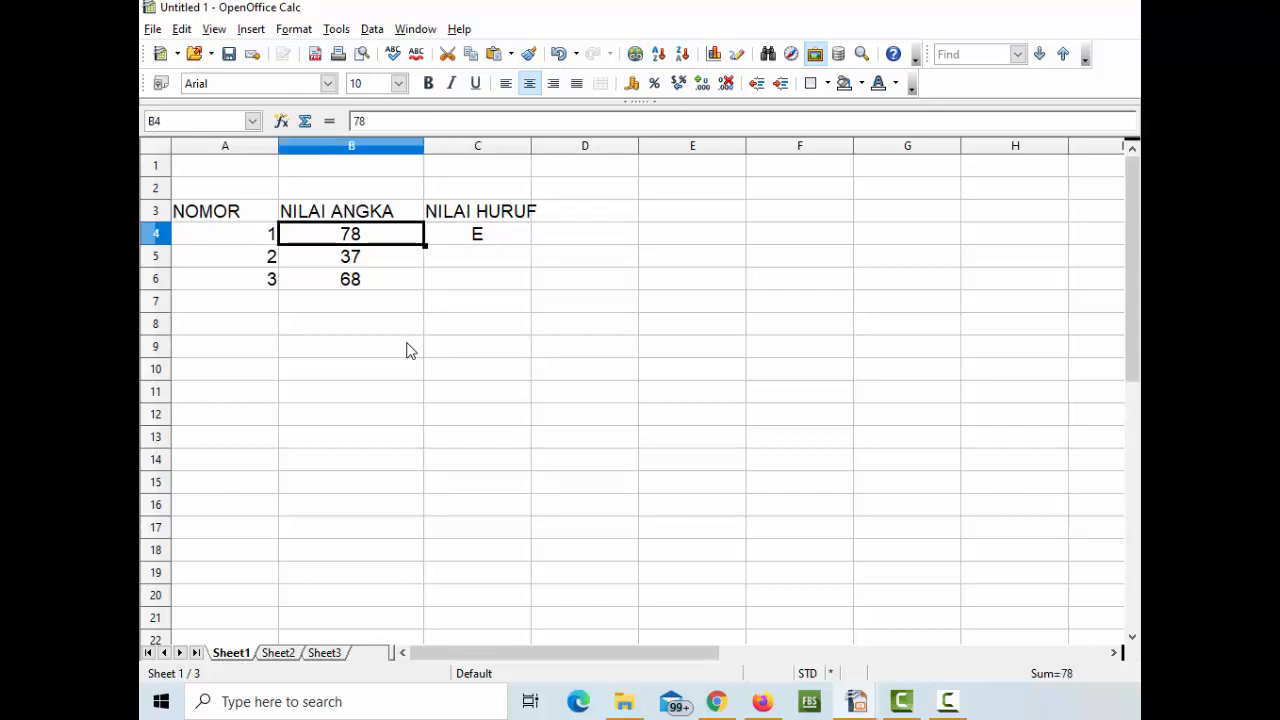
type("84\\")
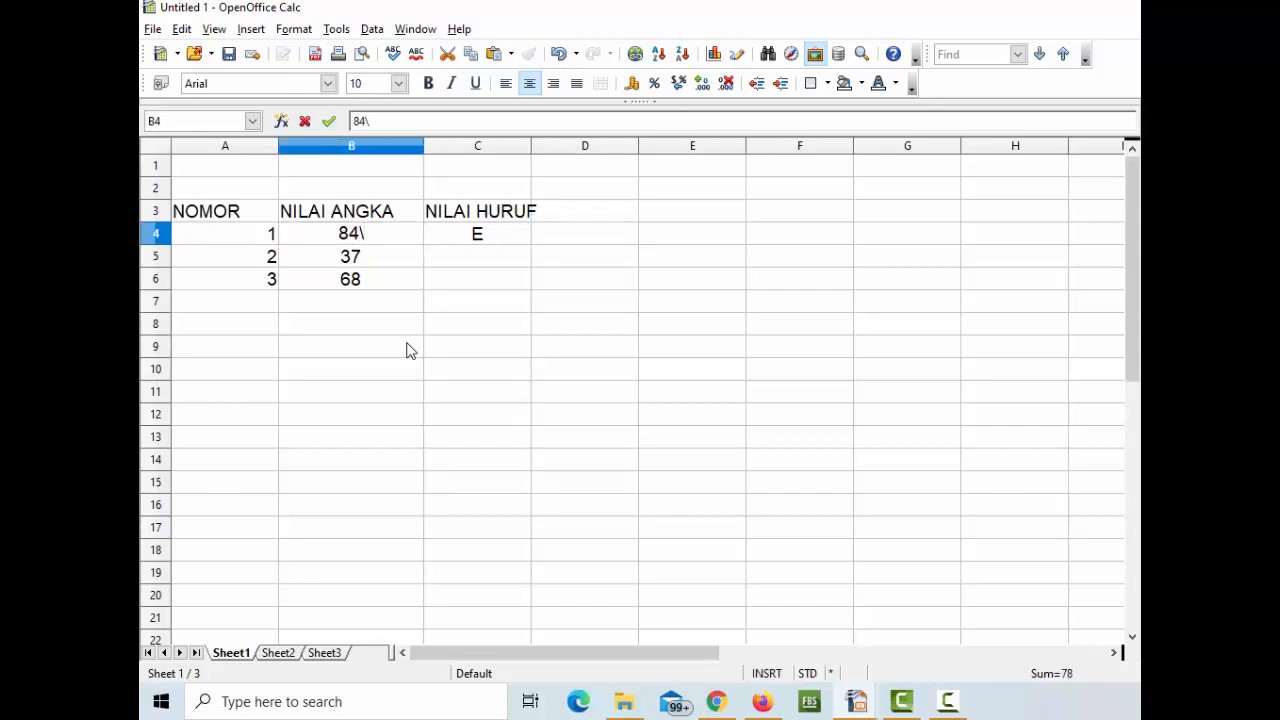
key("BackSpace")
key("Return")
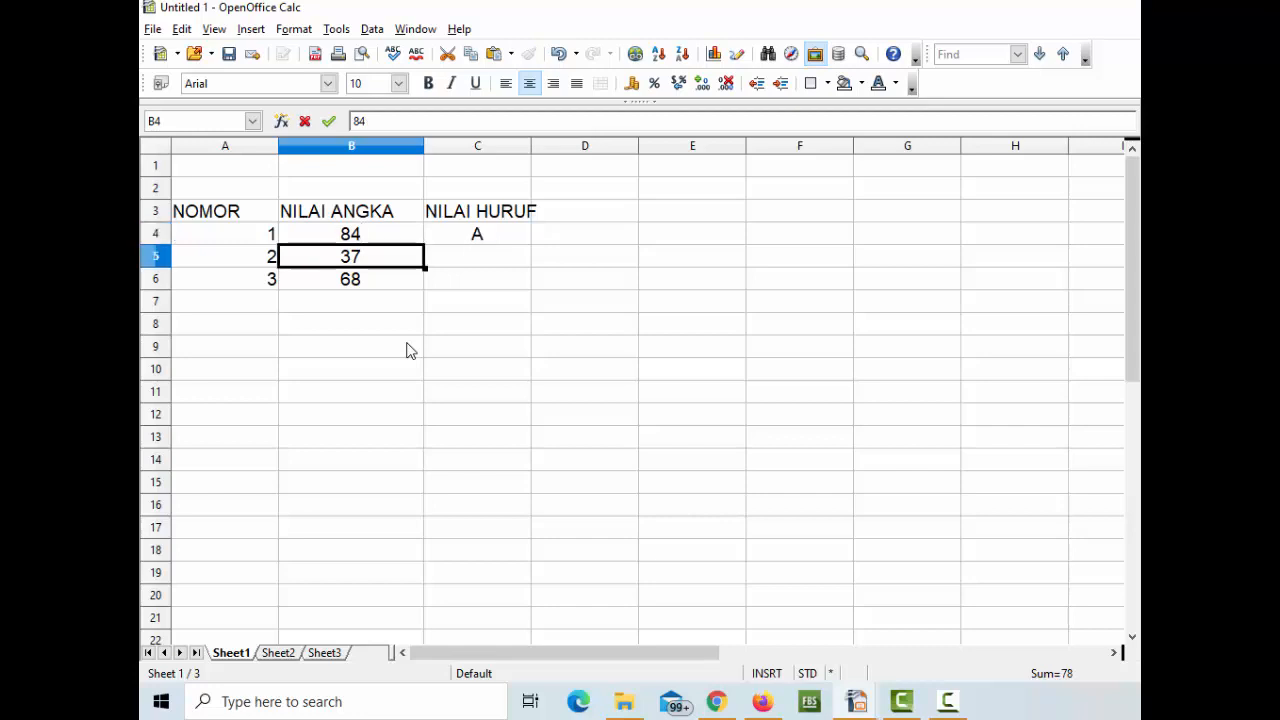
Insert a nested IF before "E" in the C4 formula that tests whether B4 is at least 65: IF(B4>=65.
key("Up")
key("Right")
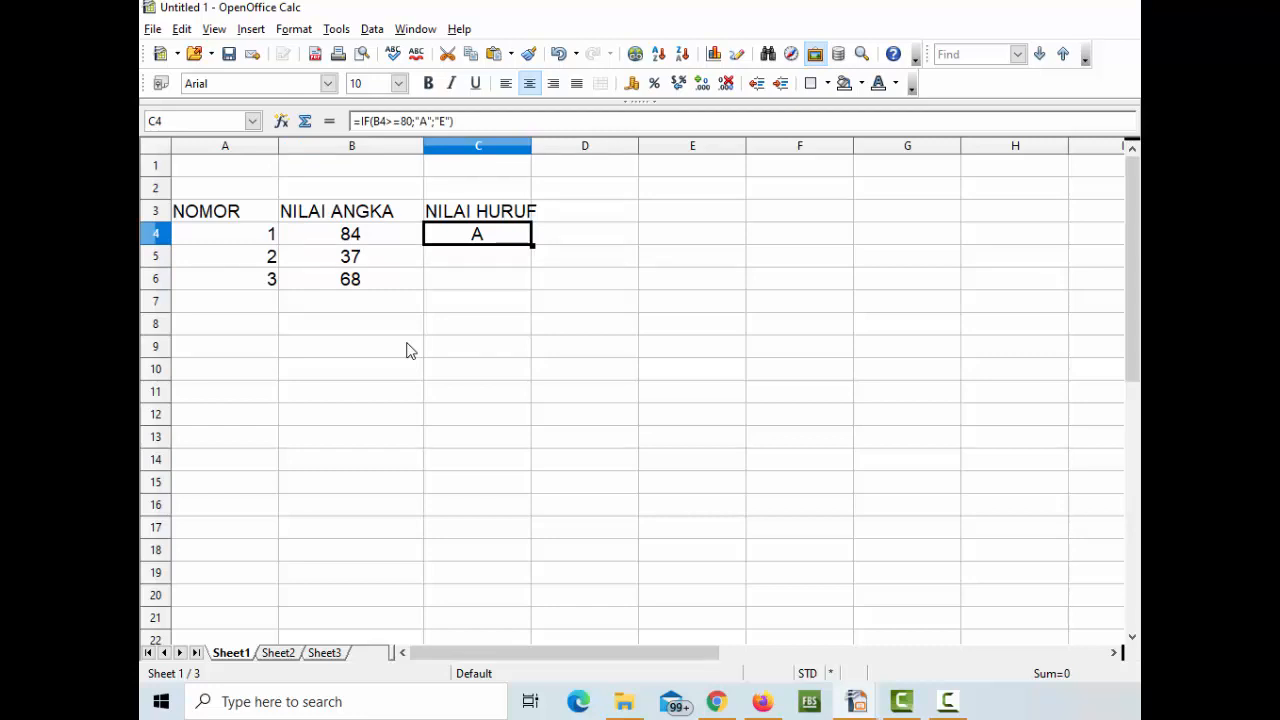
key("F2")
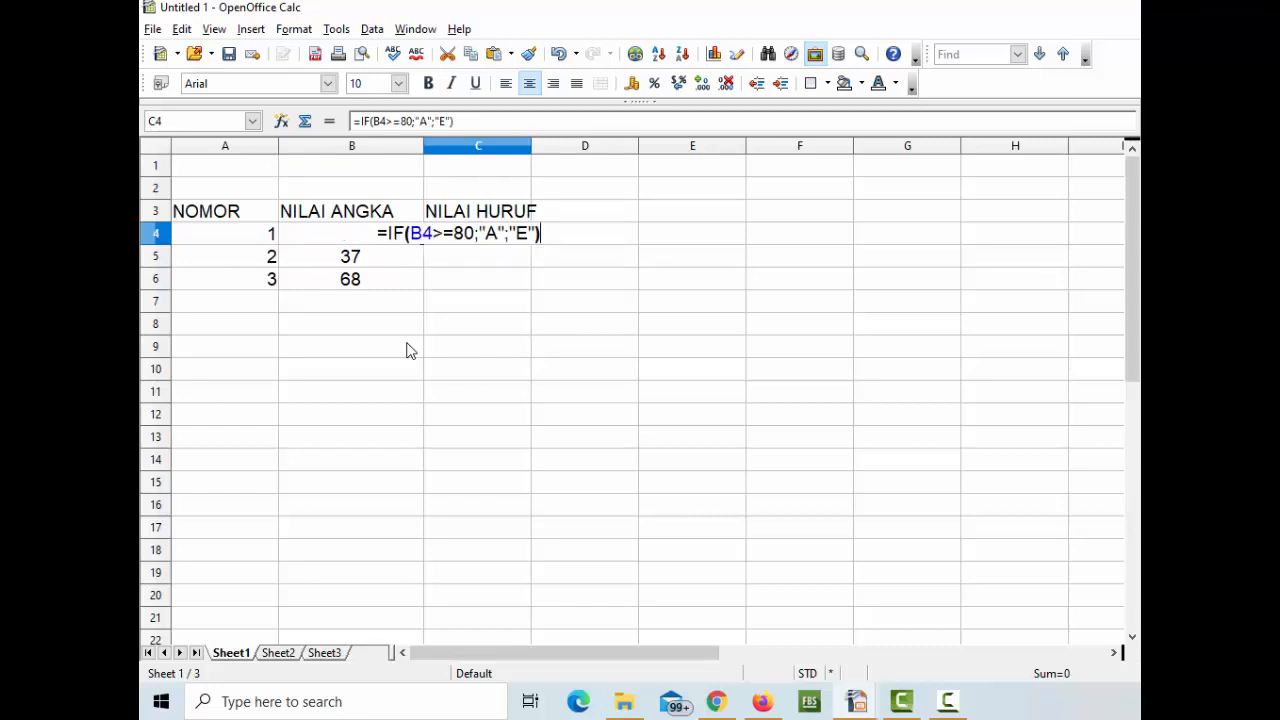
key("Left")
key("Left")
key("Left")
key("Left")
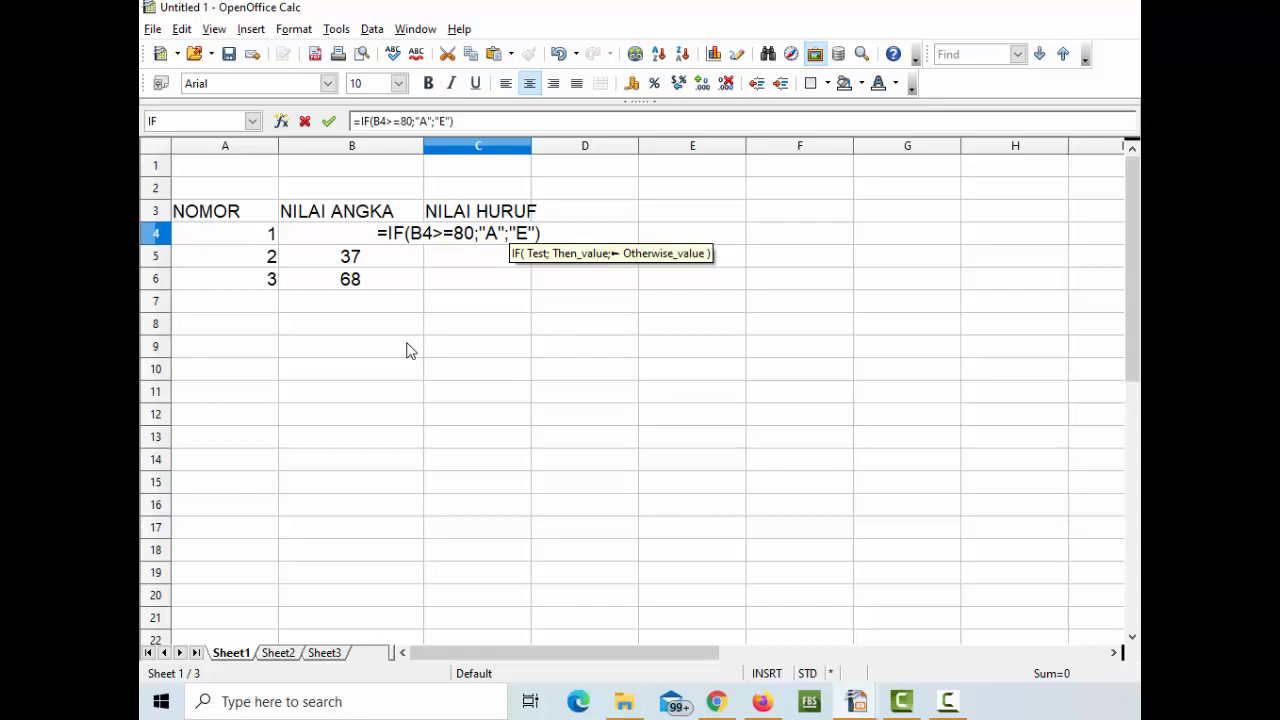
type("IF")
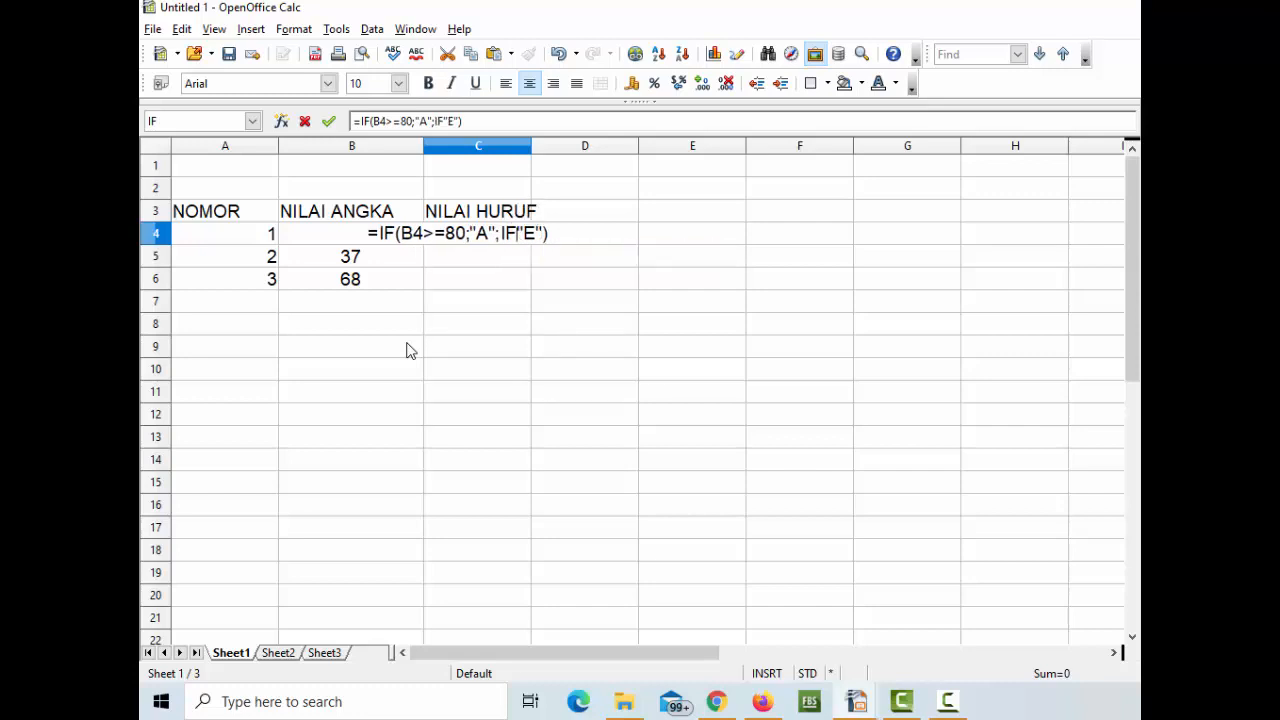
type("(")
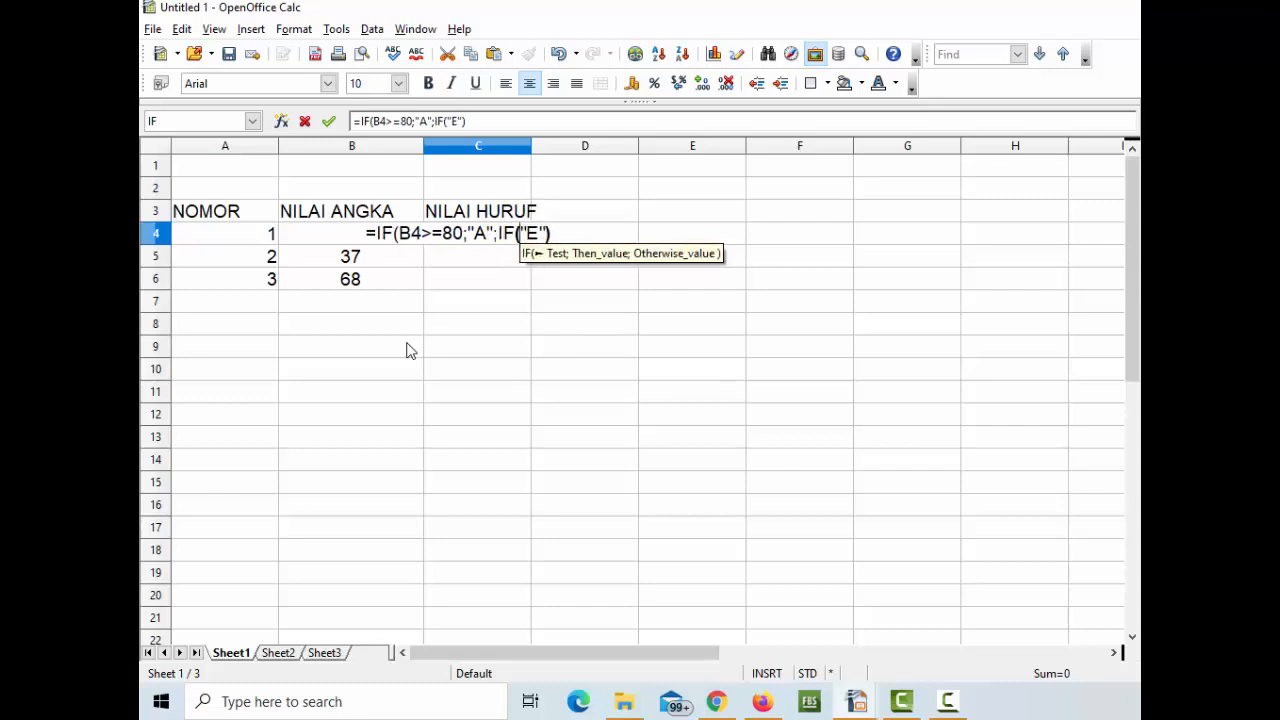
type("B")
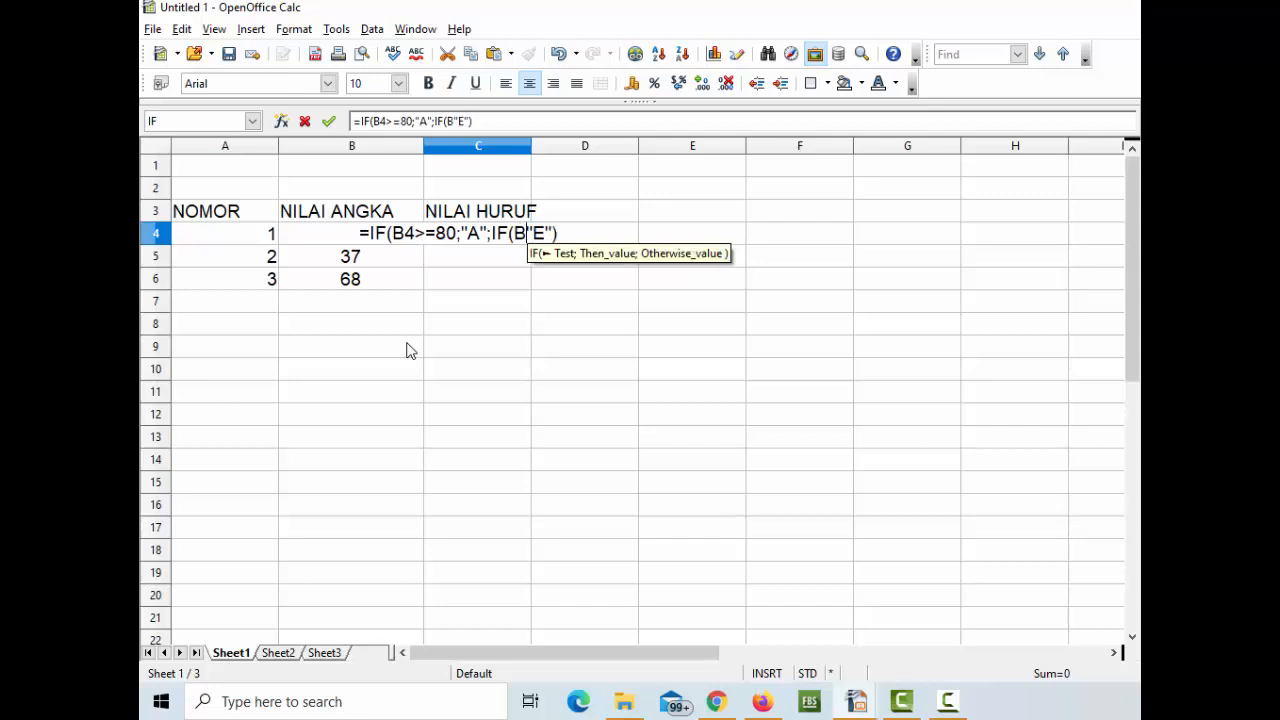
type("4>")
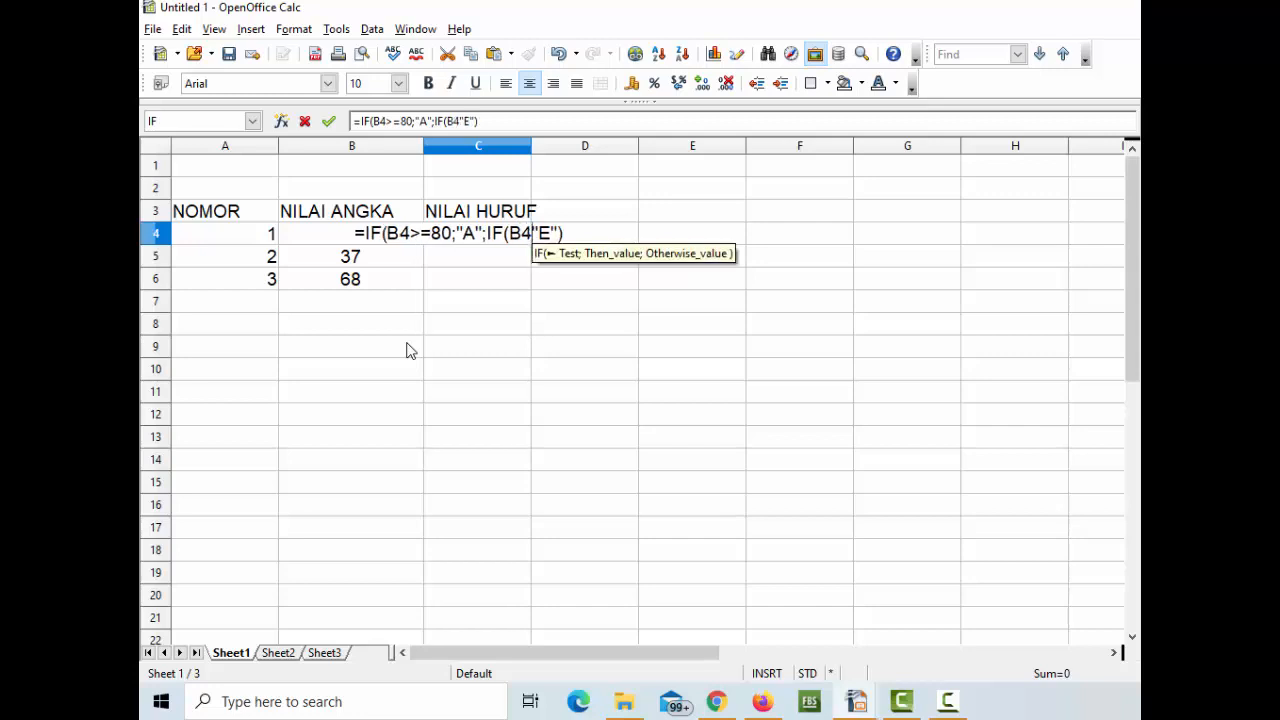
type("=")
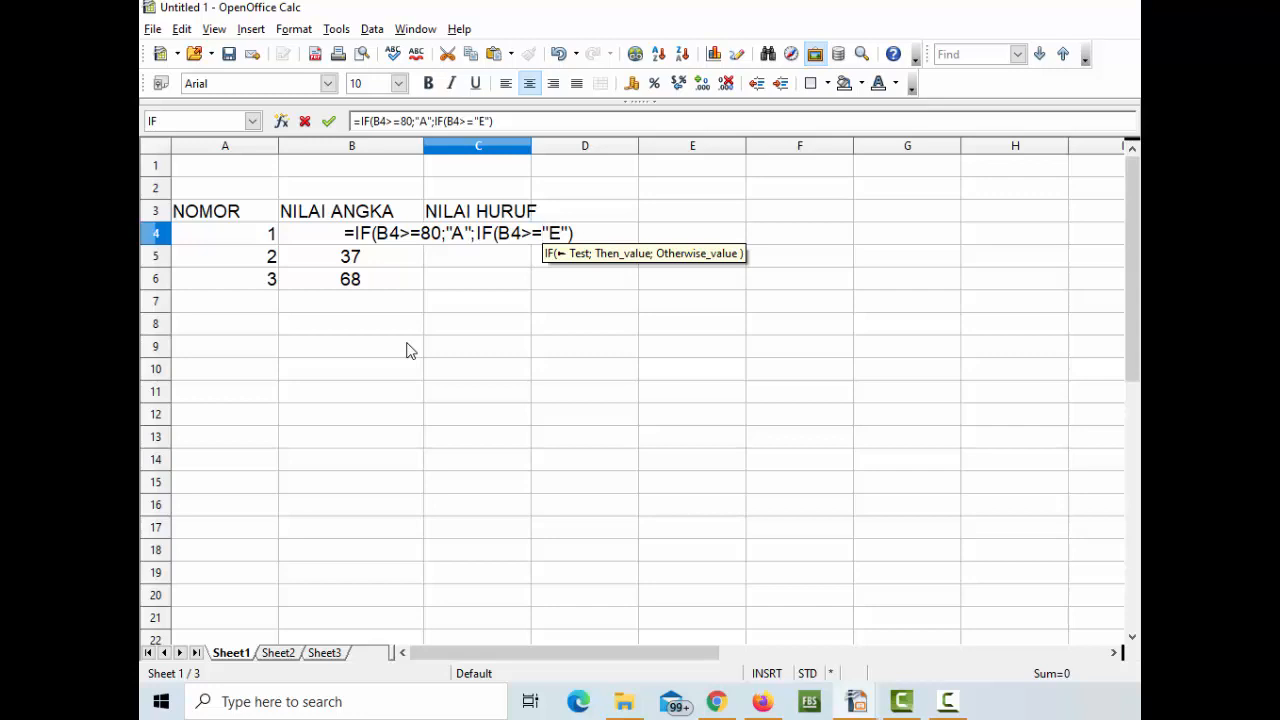
type("65")
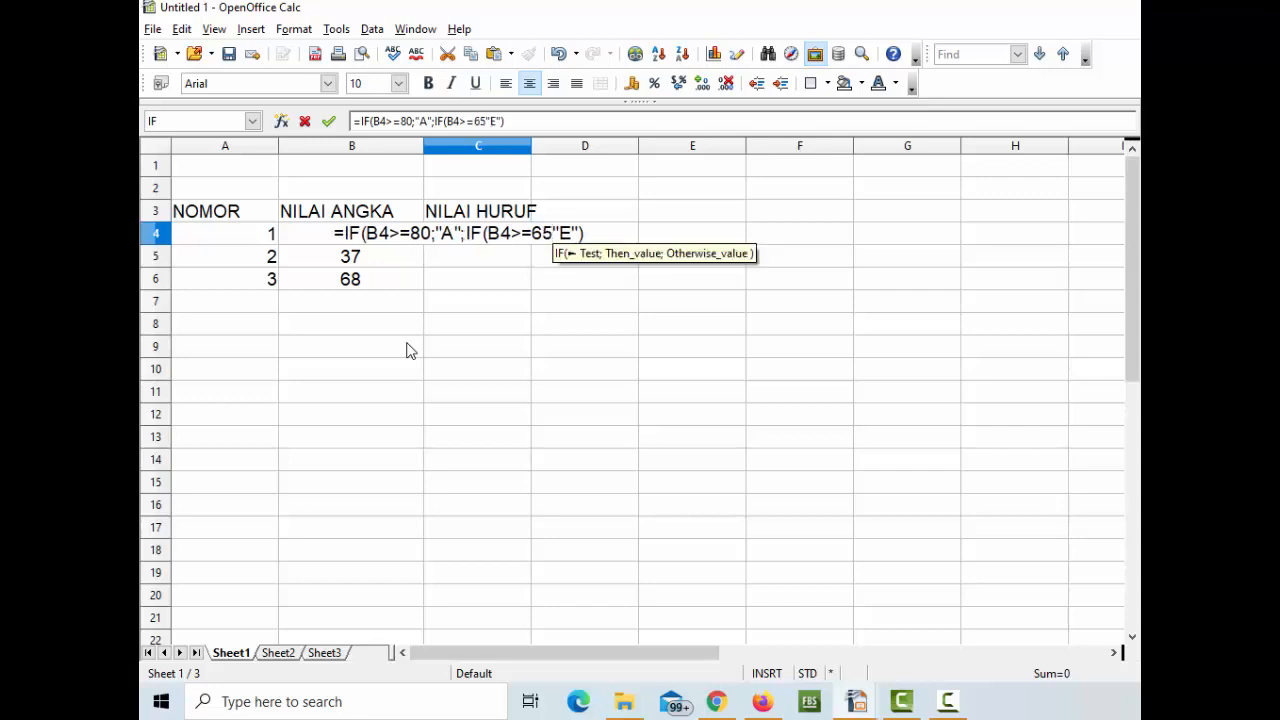
Add "B" as the nested IF's value when its test is met, separated from "E" by a semicolon.
type(";")
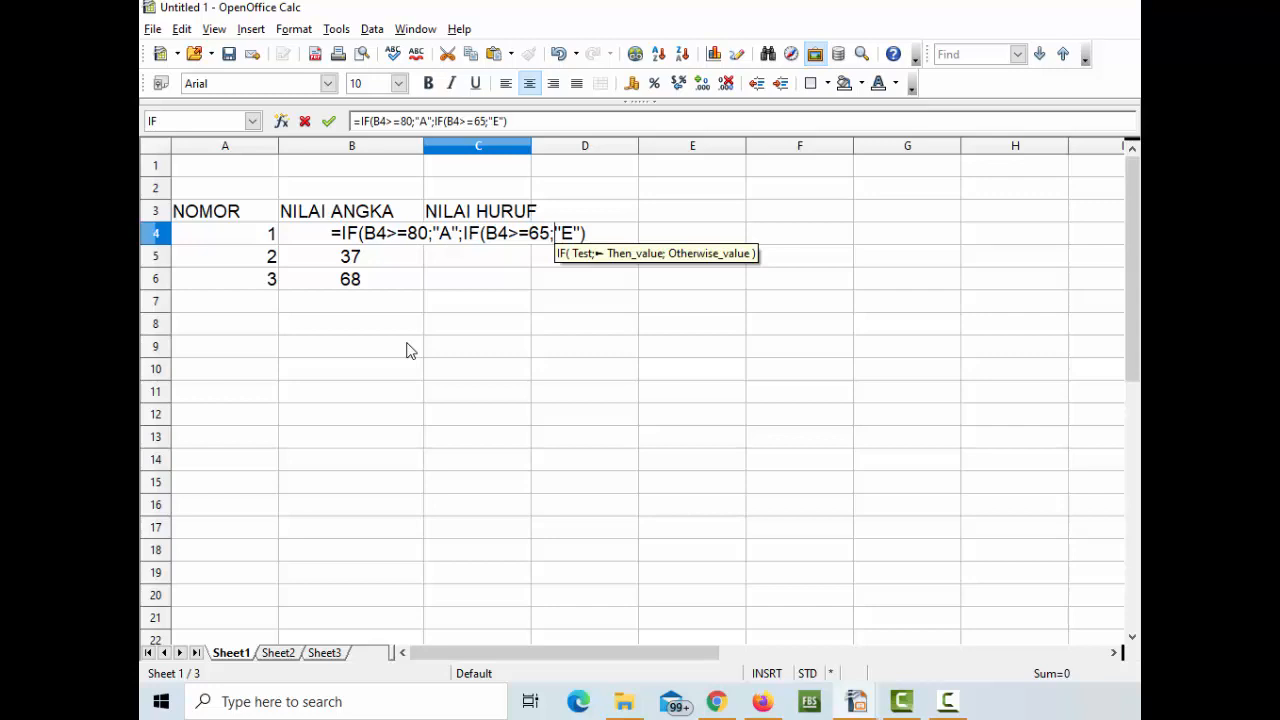
type("\"B")
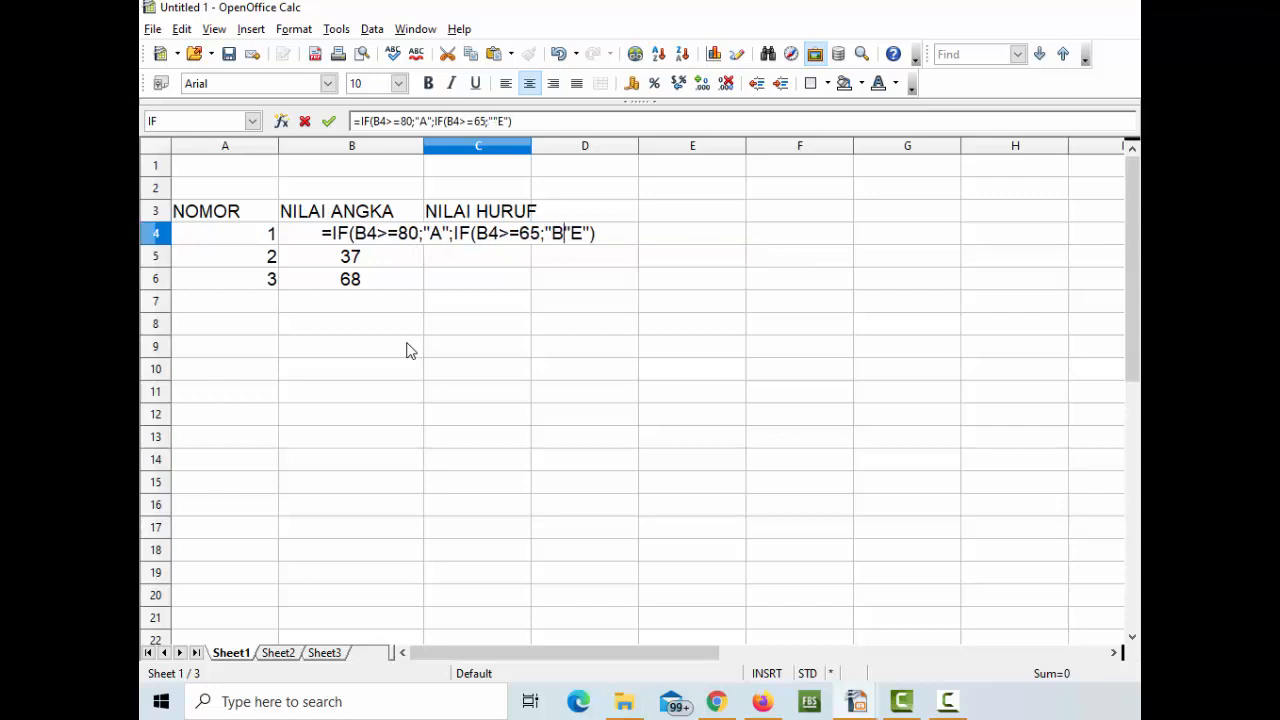
type("\";")
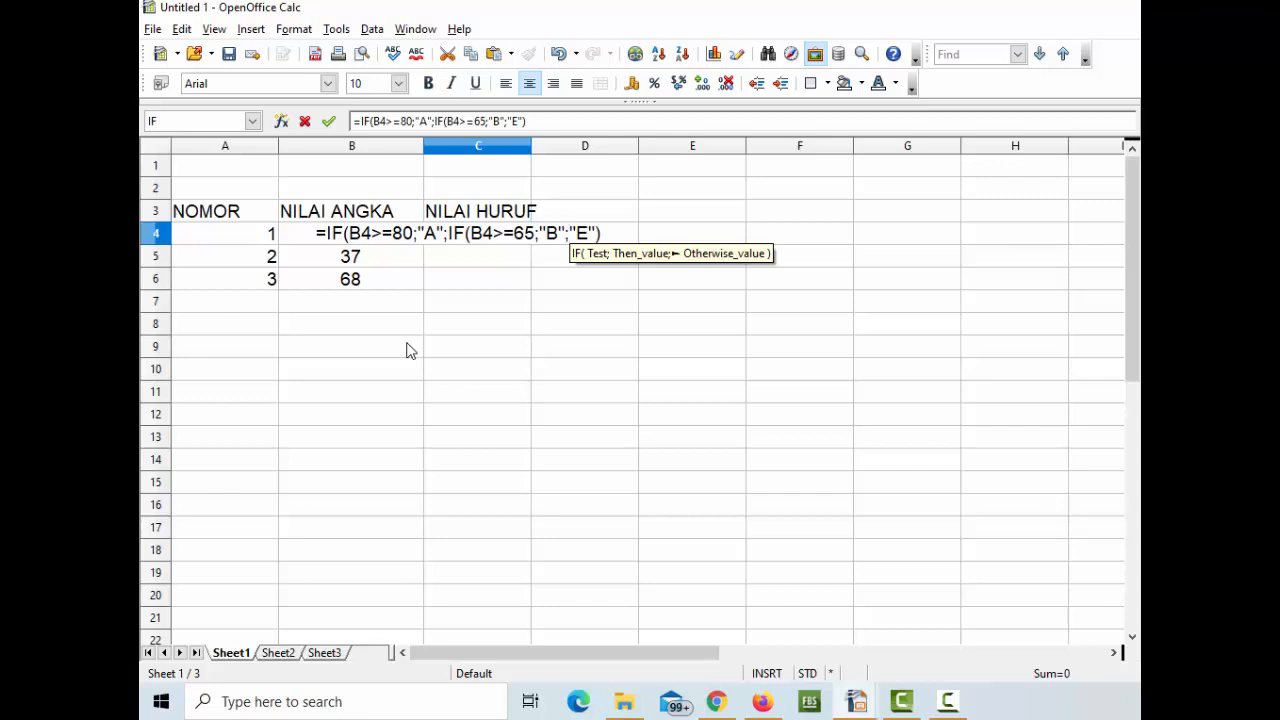
Insert a further nested IF before "E" in the C4 formula that returns "C" when B4 is at least 55: IF(B4>=55;"C";.
type("IF")
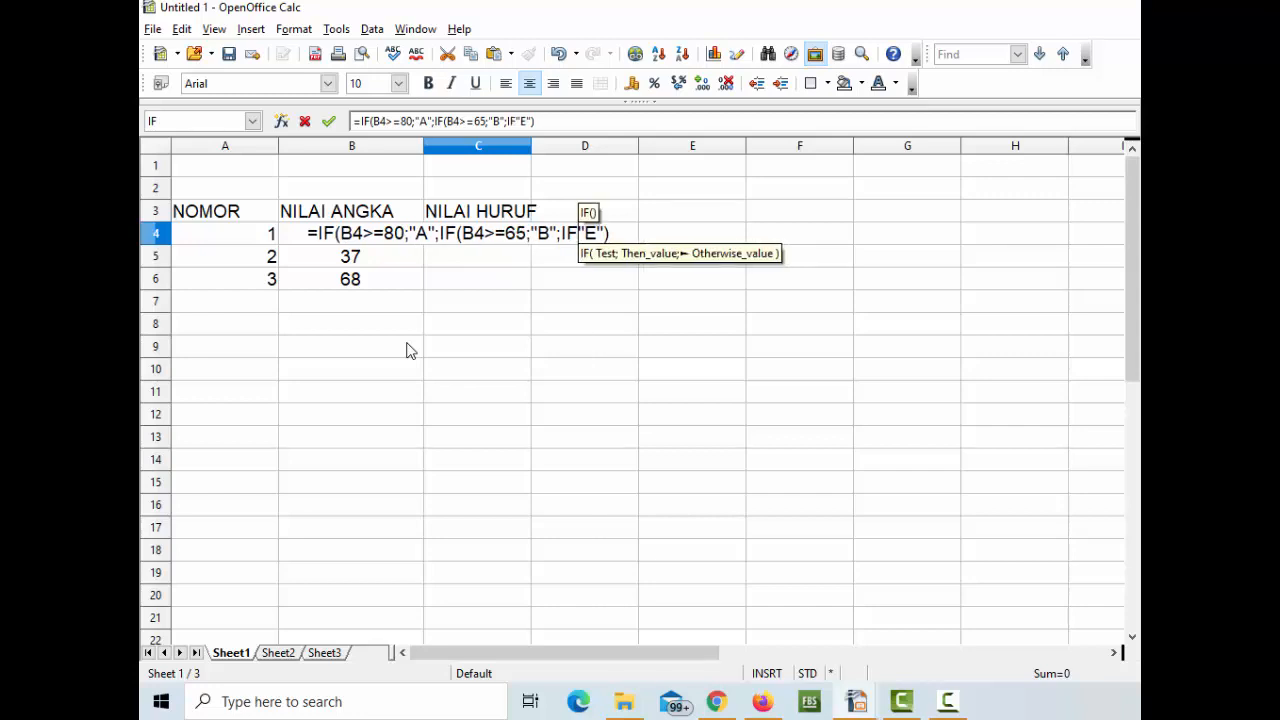
type("(B")
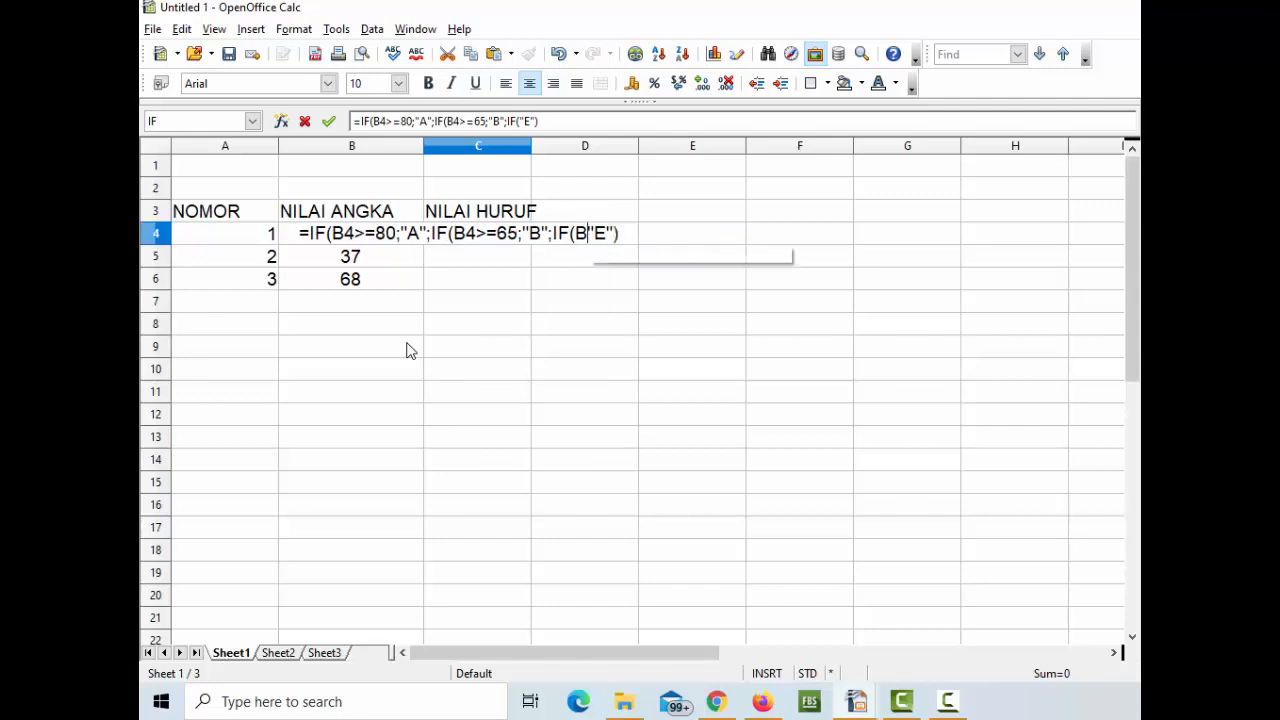
type("4")
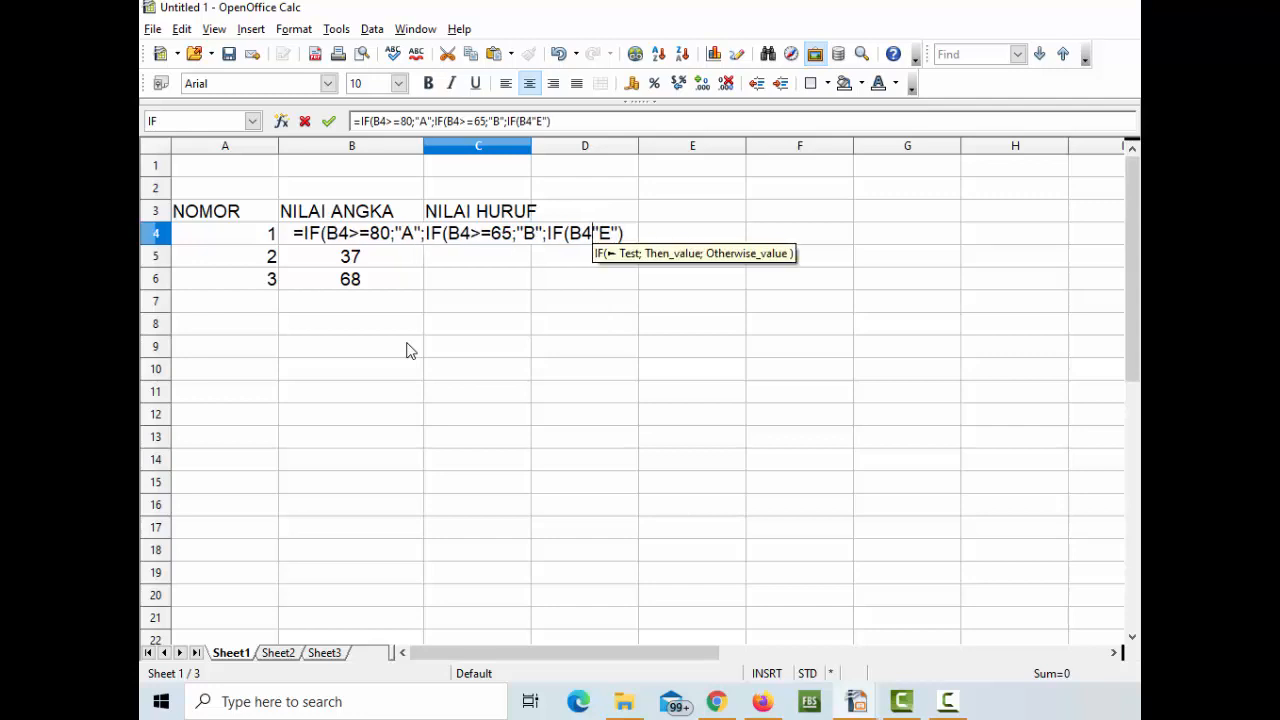
type(">=")
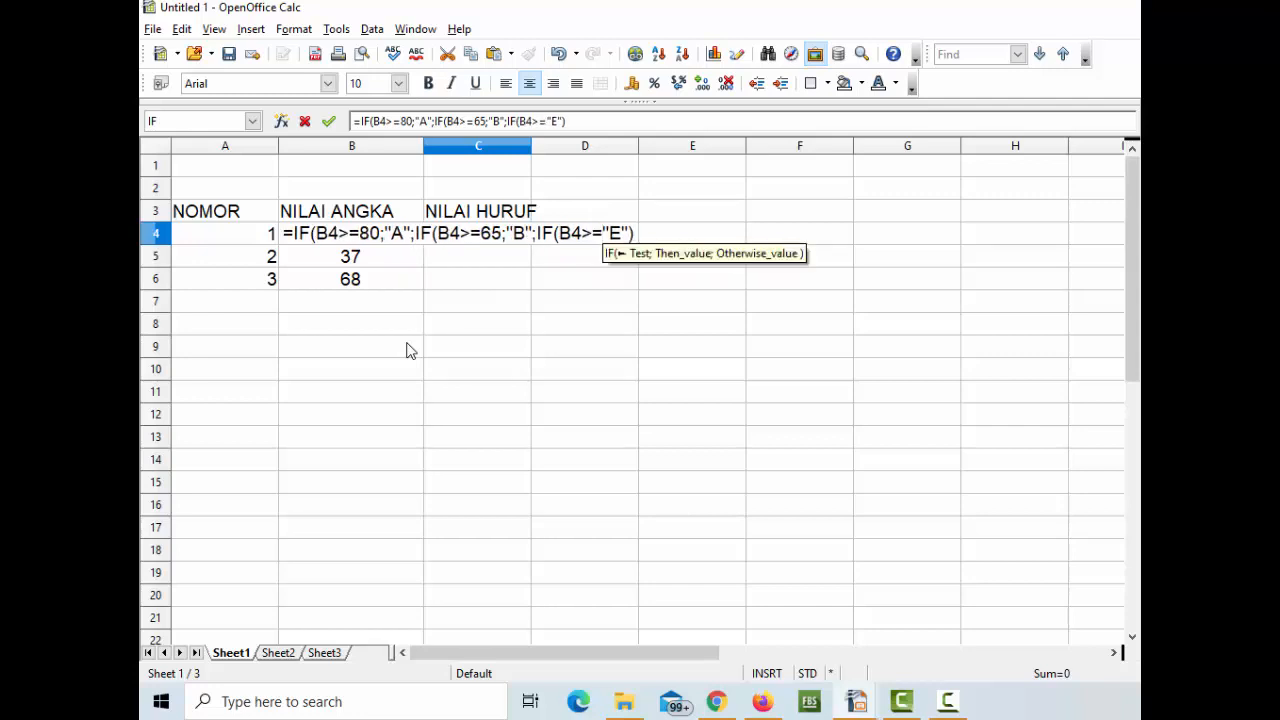
type("55")
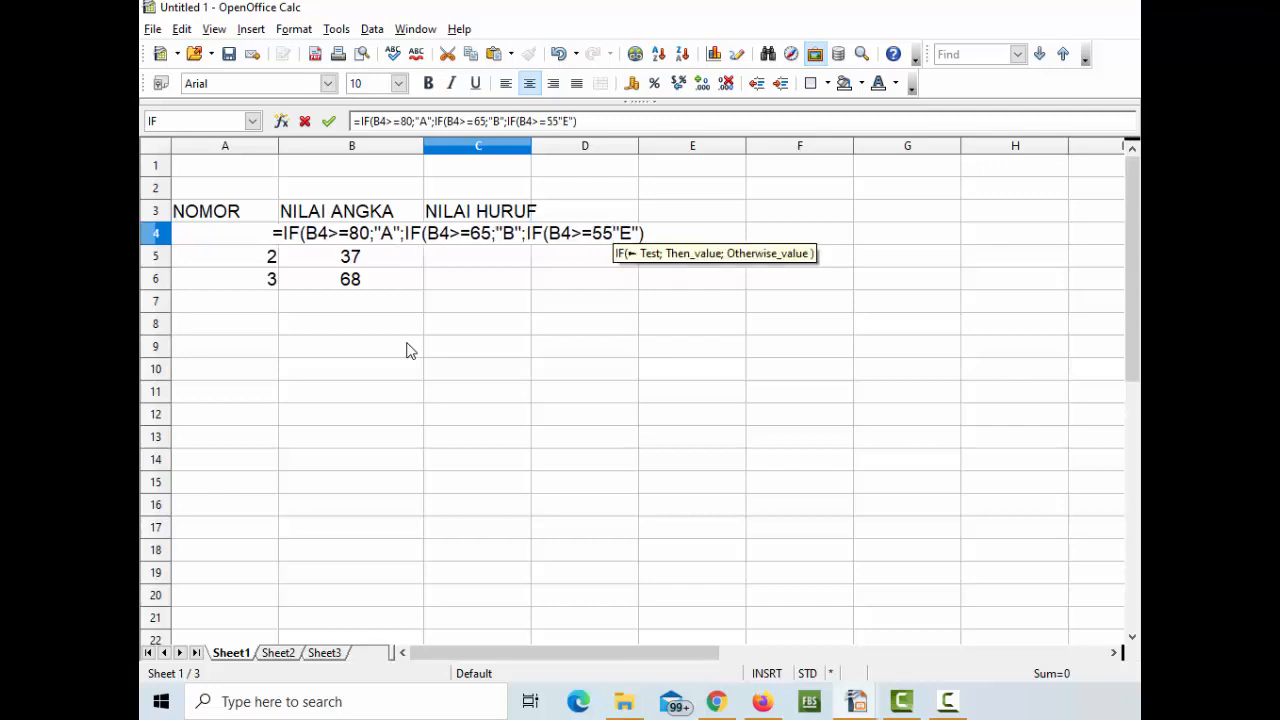
type(";")
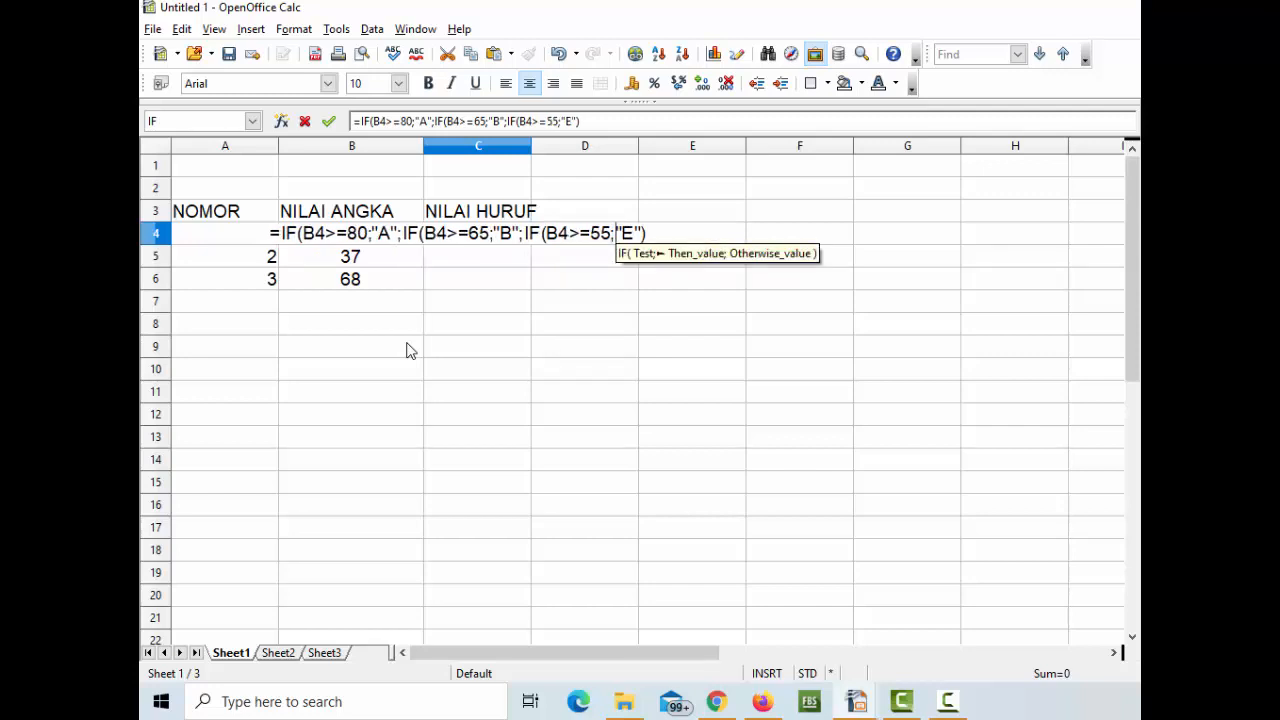
type("\"C\";")
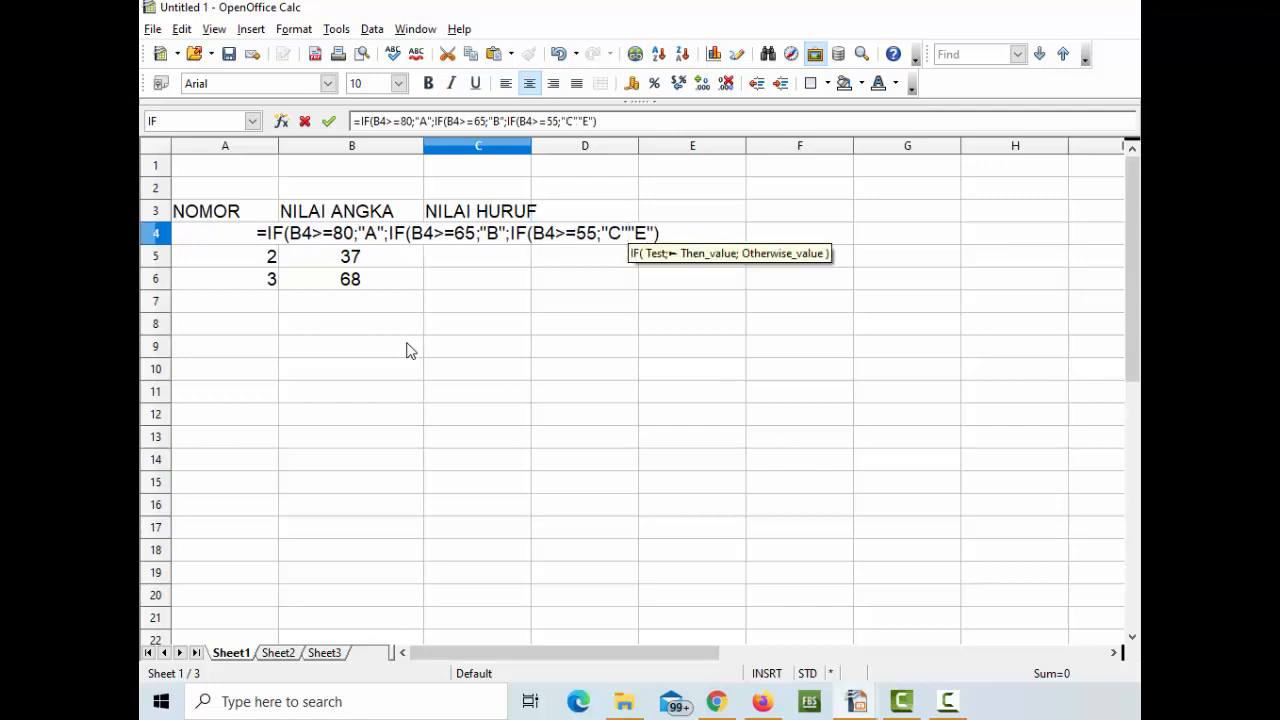
Insert a fourth IF before "E" in the C4 formula that returns "D" when B4 is at least 45: IF(B4>=45;"D";.
type("IF")
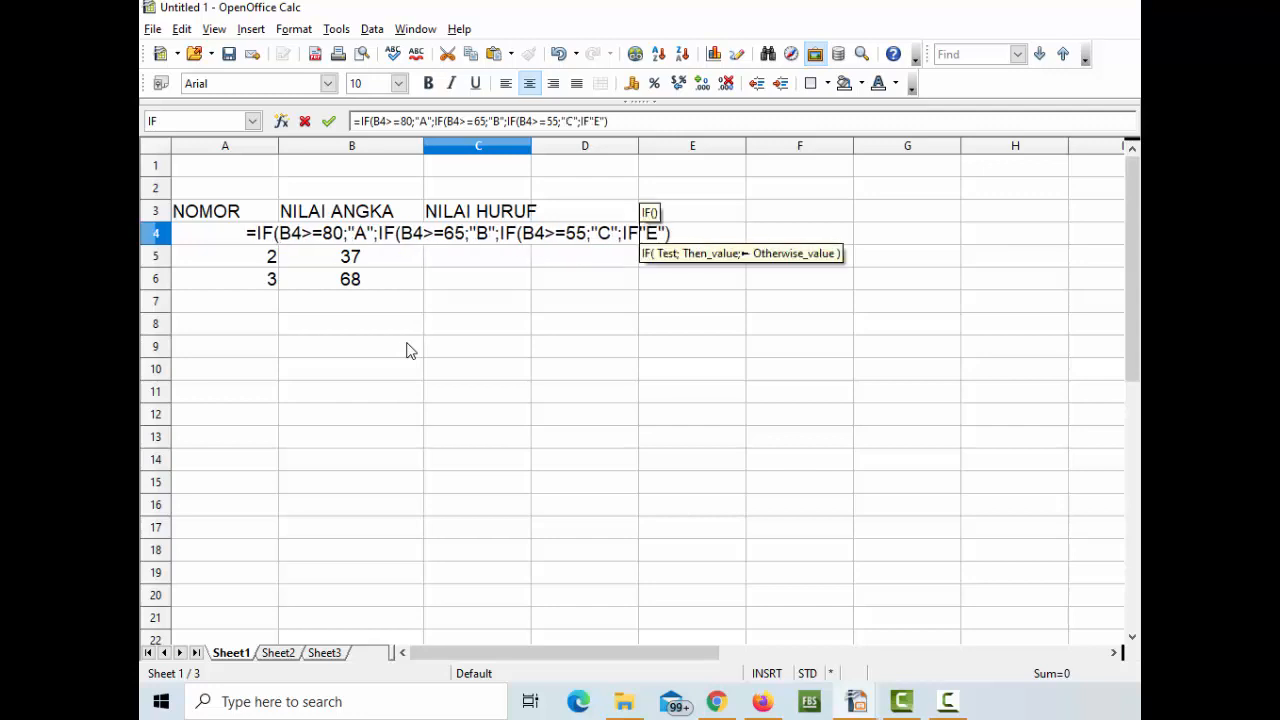
type("(")
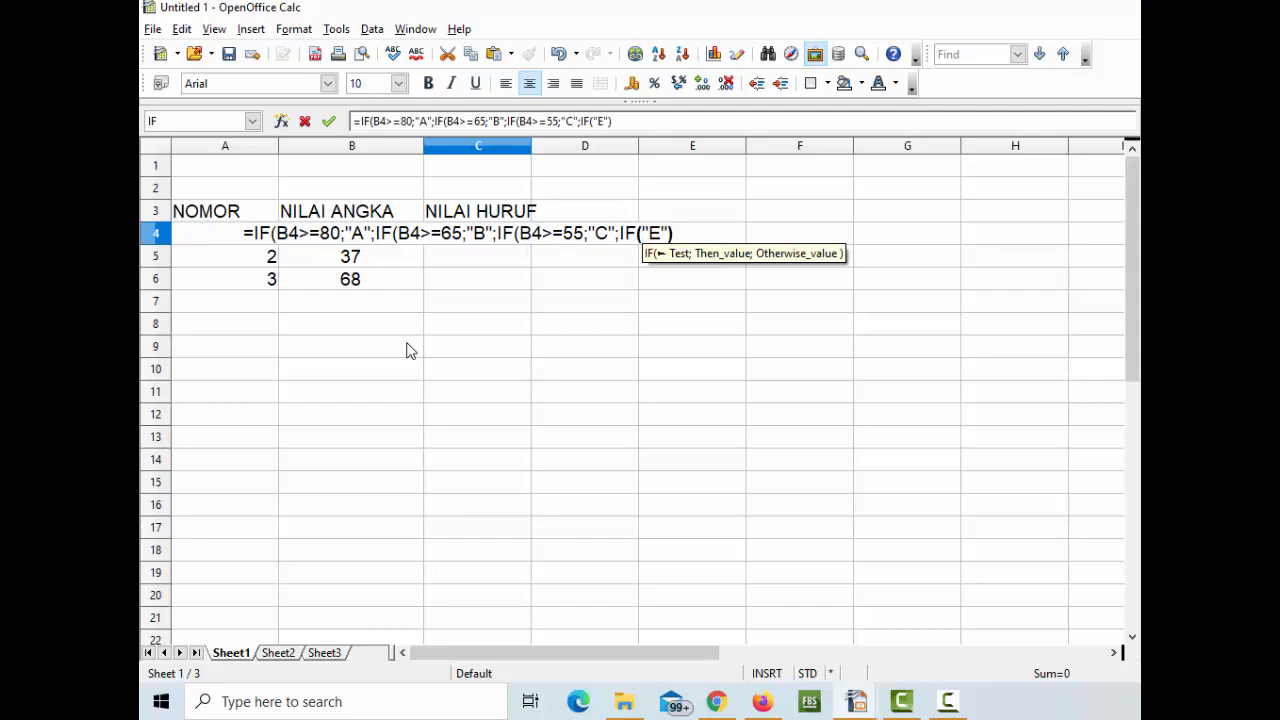
type("B4")
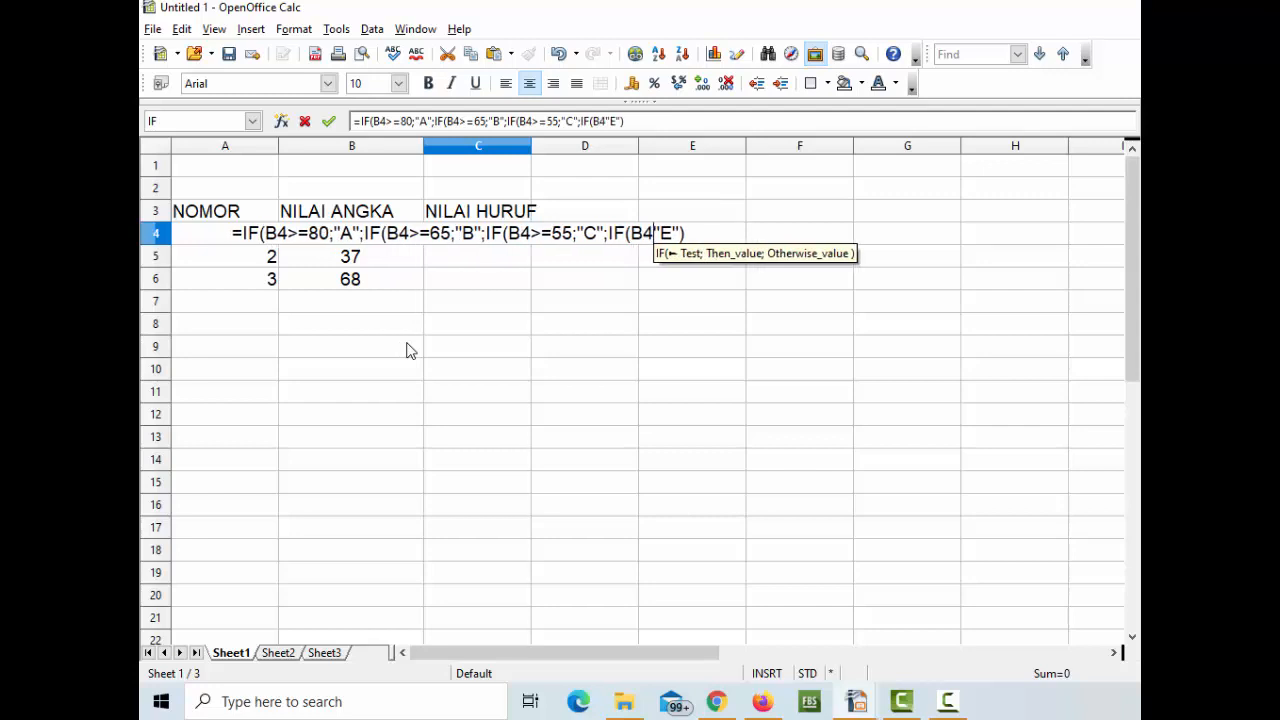
type(">=")
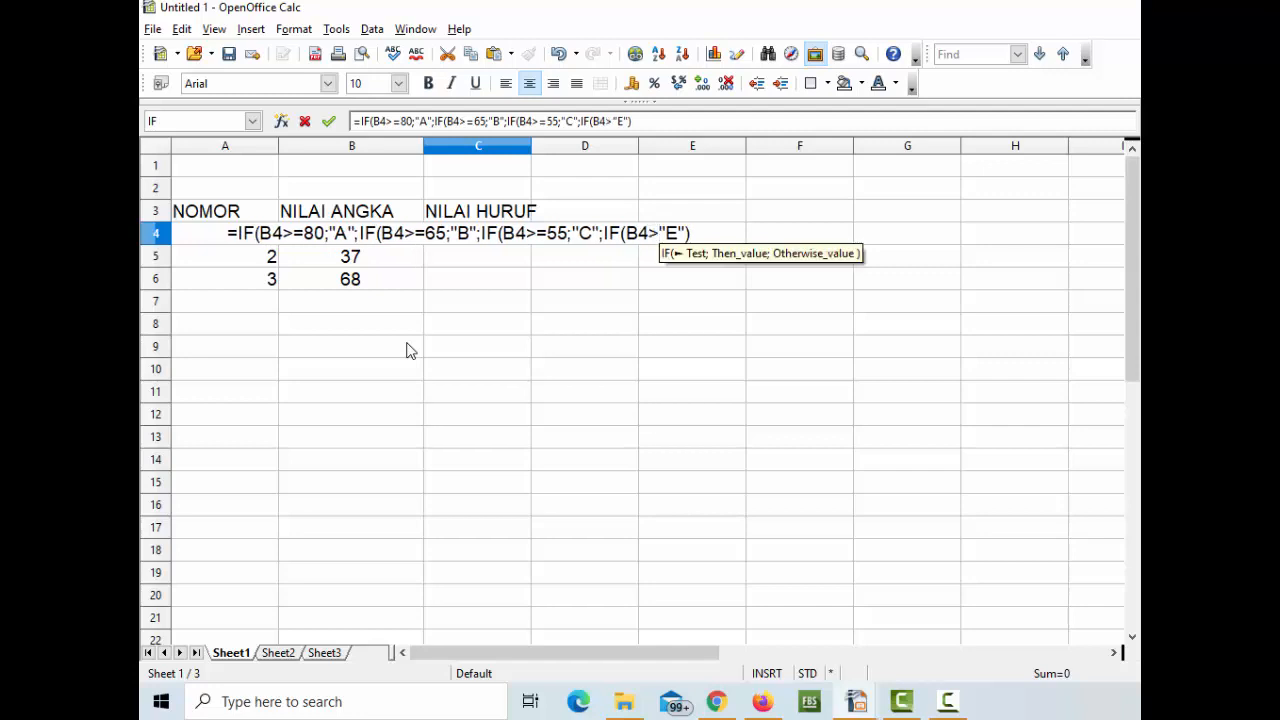
type("45")
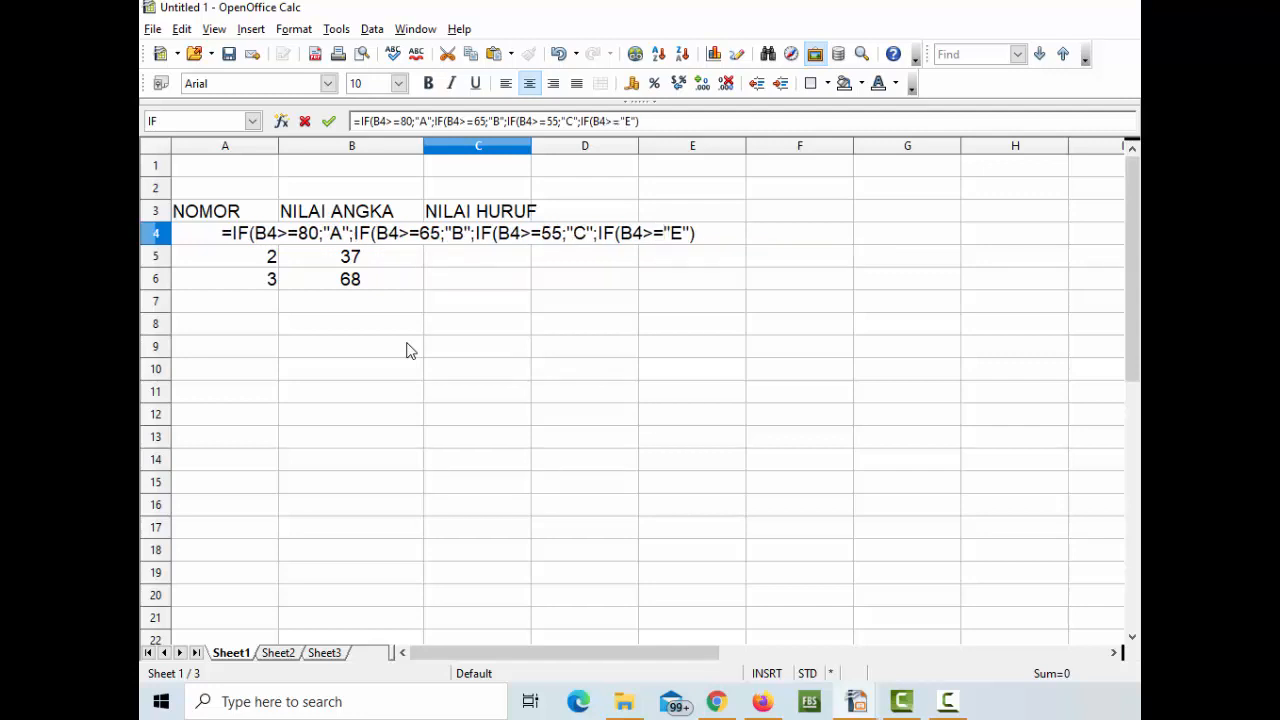
type(";")
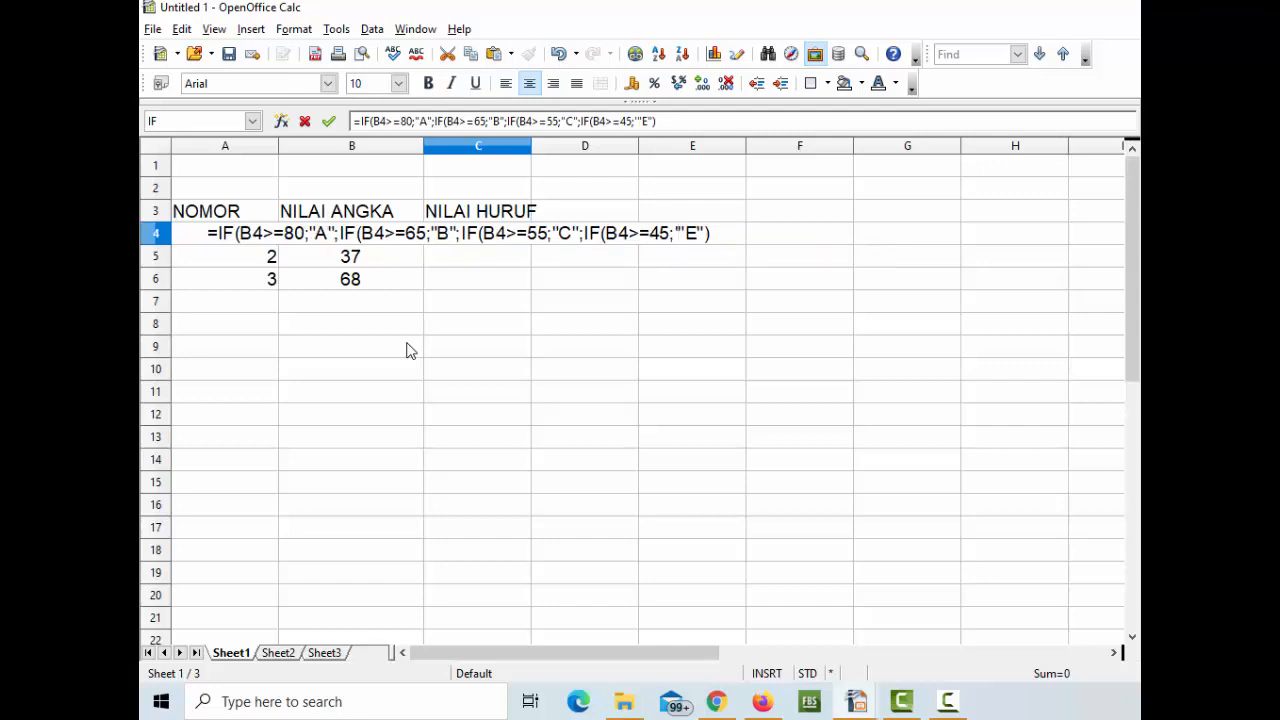
type("\"")
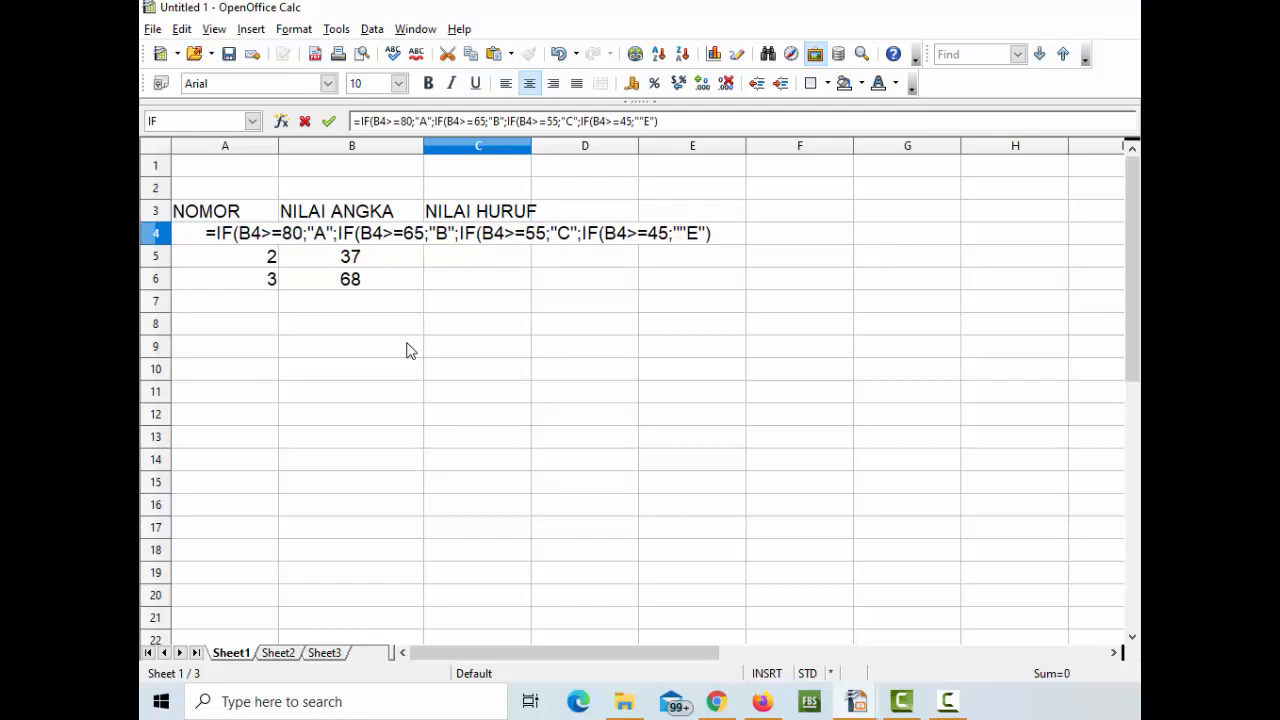
type("D\"")
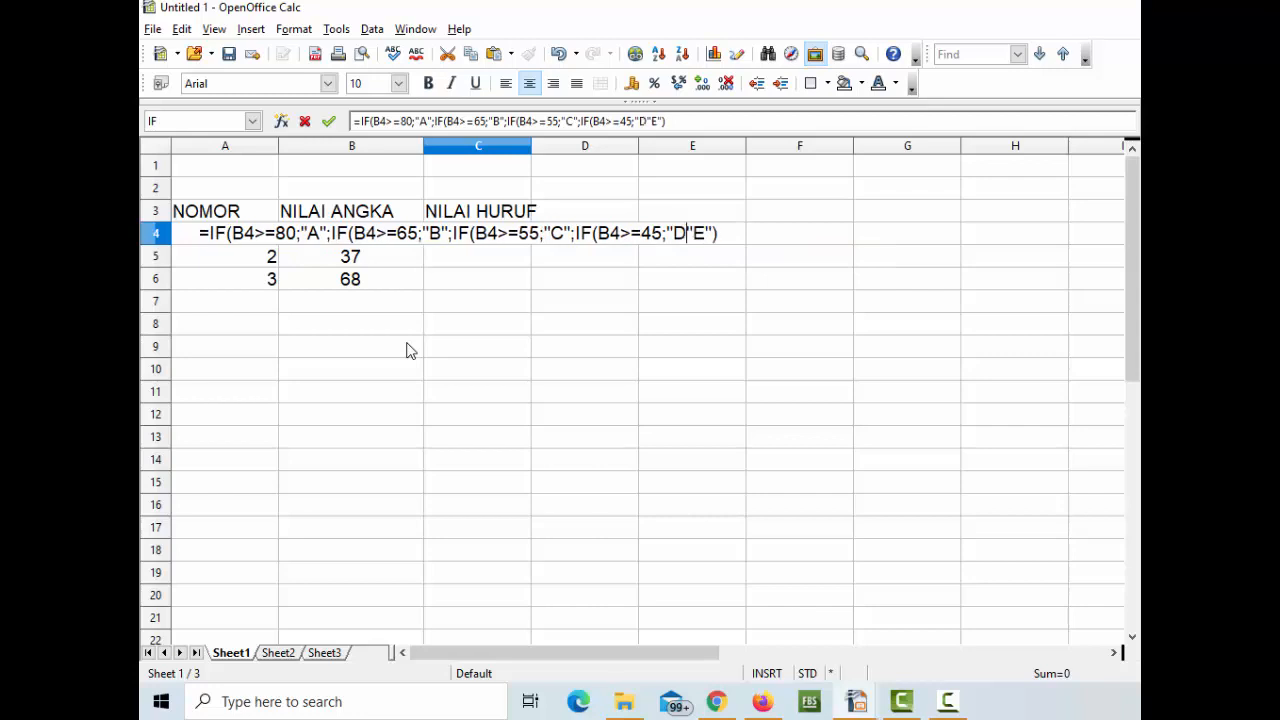
type(";")
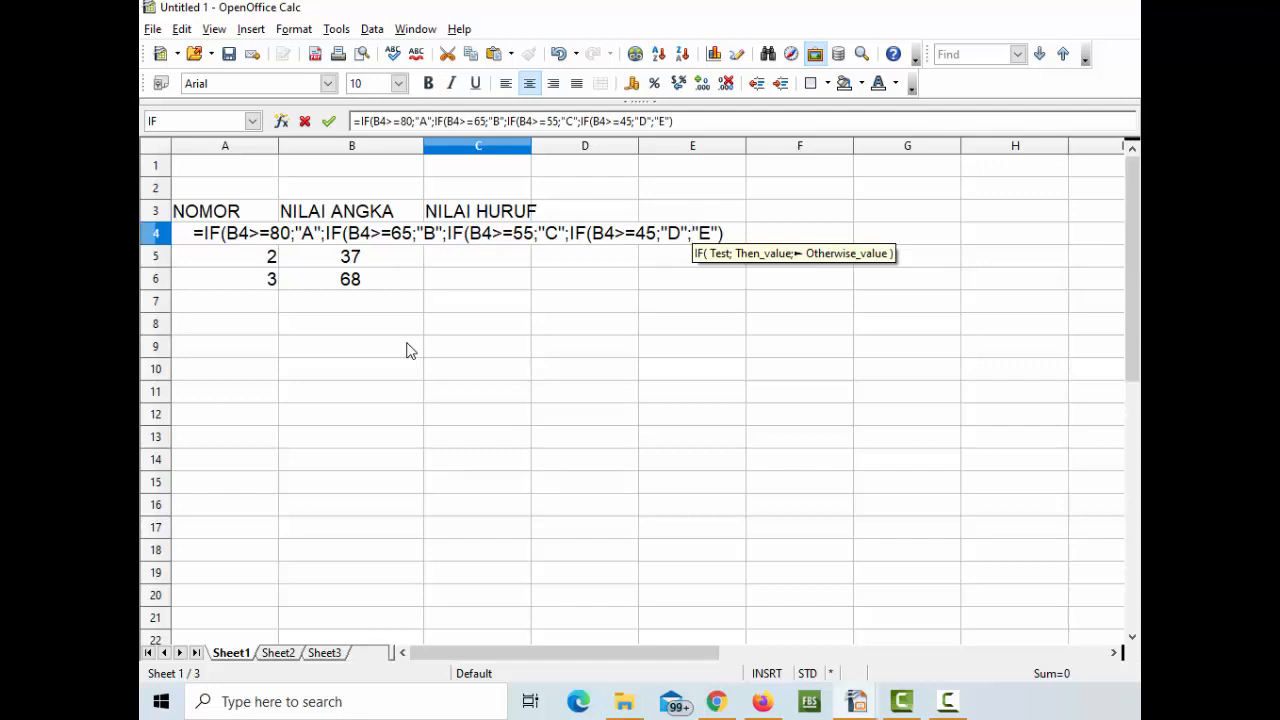
Review each IF condition and its grade in the C4 formula, checking which opening parentheses still need closing.
key("Left")
key("Left")
key("Left")
key("Left")
key("Left")
key("Left")
key("Left")
key("Left")
key("Left")
key("Left")
key("Left")
key("Left")
key("Left")
key("Left")
key("Left")
key("Left")
key("Left")
key("Left")
key("Left")
key("Left")
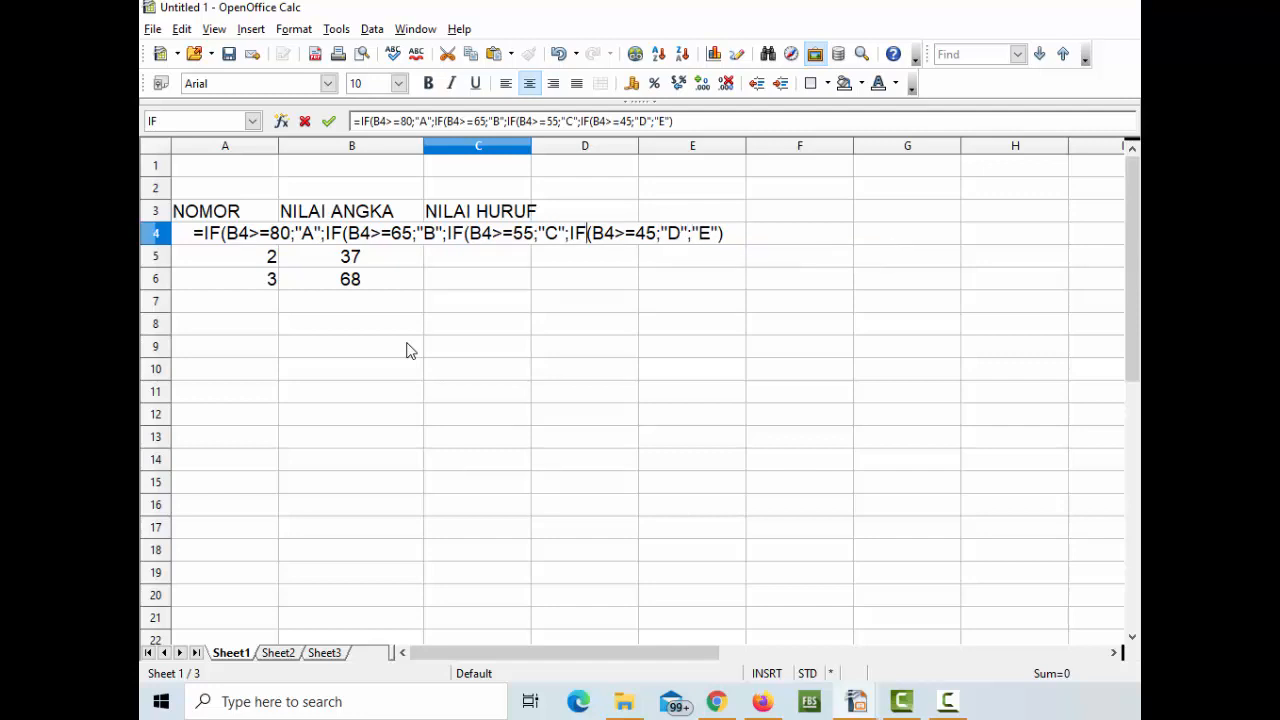
key("Left")
key("Left")
key("Left")
key("Right")
key("Right")
key("Right")
key("Right")
key("Right")
key("Right")
key("Right")
key("Right")
key("Right")
key("Right")
key("Right")
key("Right")
key("Right")
key("Right")
key("Right")
key("Right")
key("Right")
key("Right")
key("Right")
key("Right")
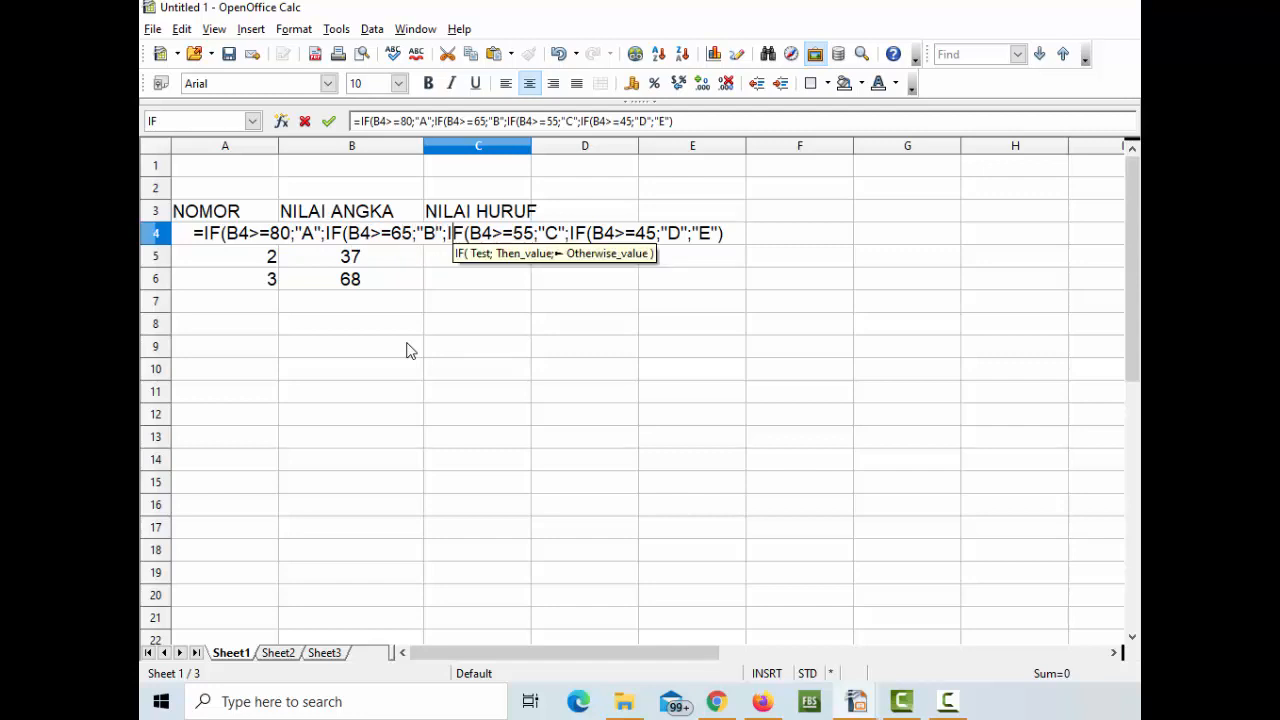
key("Right")
key("Right")
key("Right")
key("Right")
key("Right")
key("Right")
key("Right")
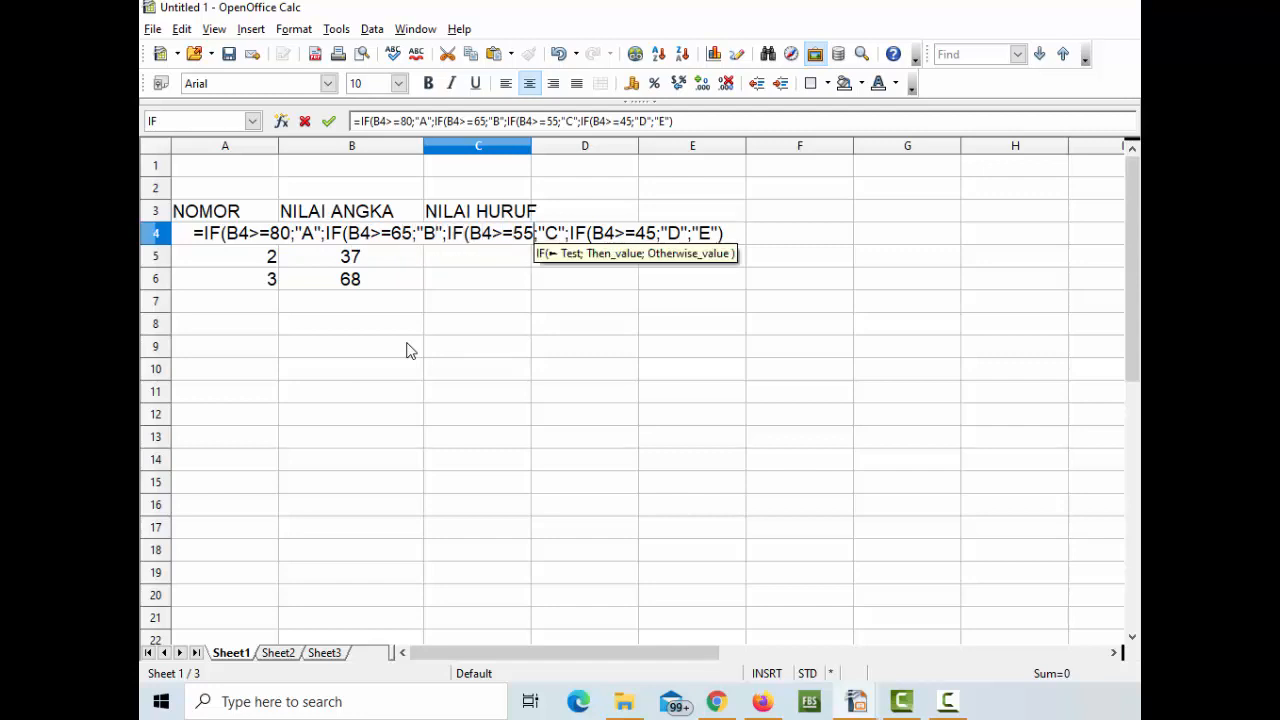
key("Right")
key("Right")
key("Right")
key("Right")
key("Right")
key("Right")
key("Right")
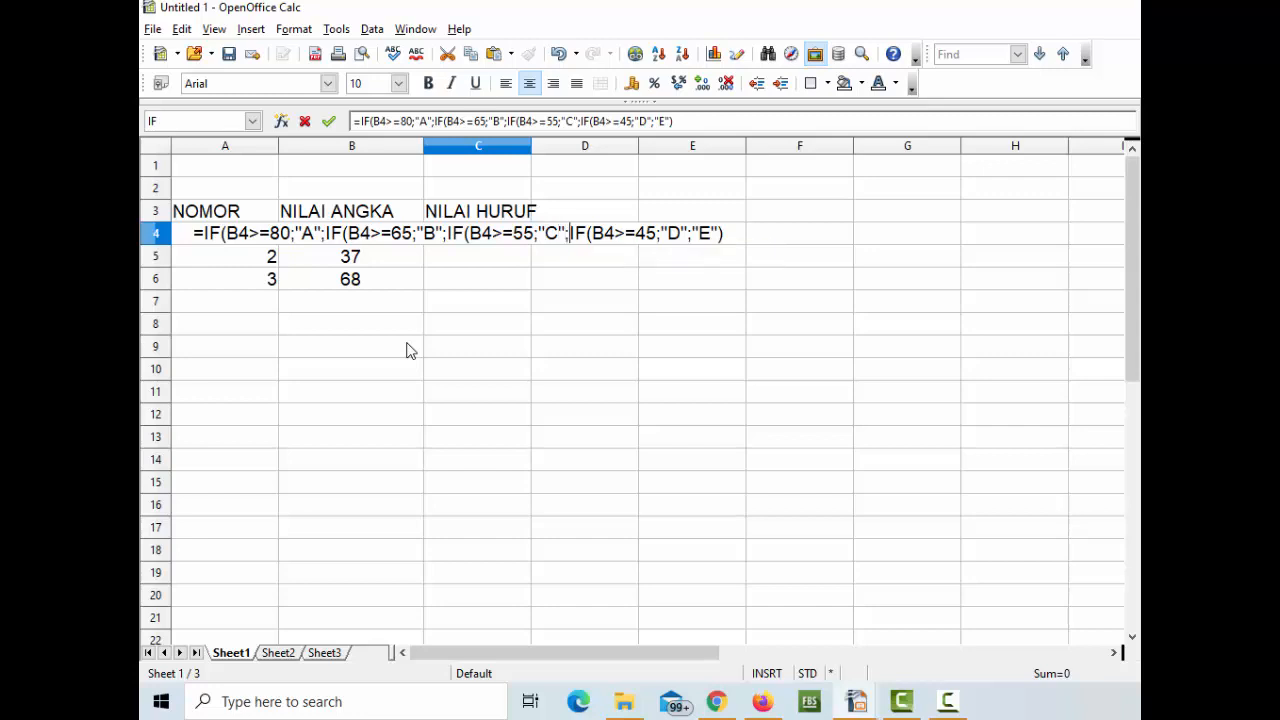
key("Right")
key("Right")
key("Right")
key("Right")
key("Right")
key("Right")
key("Right")
key("Right")
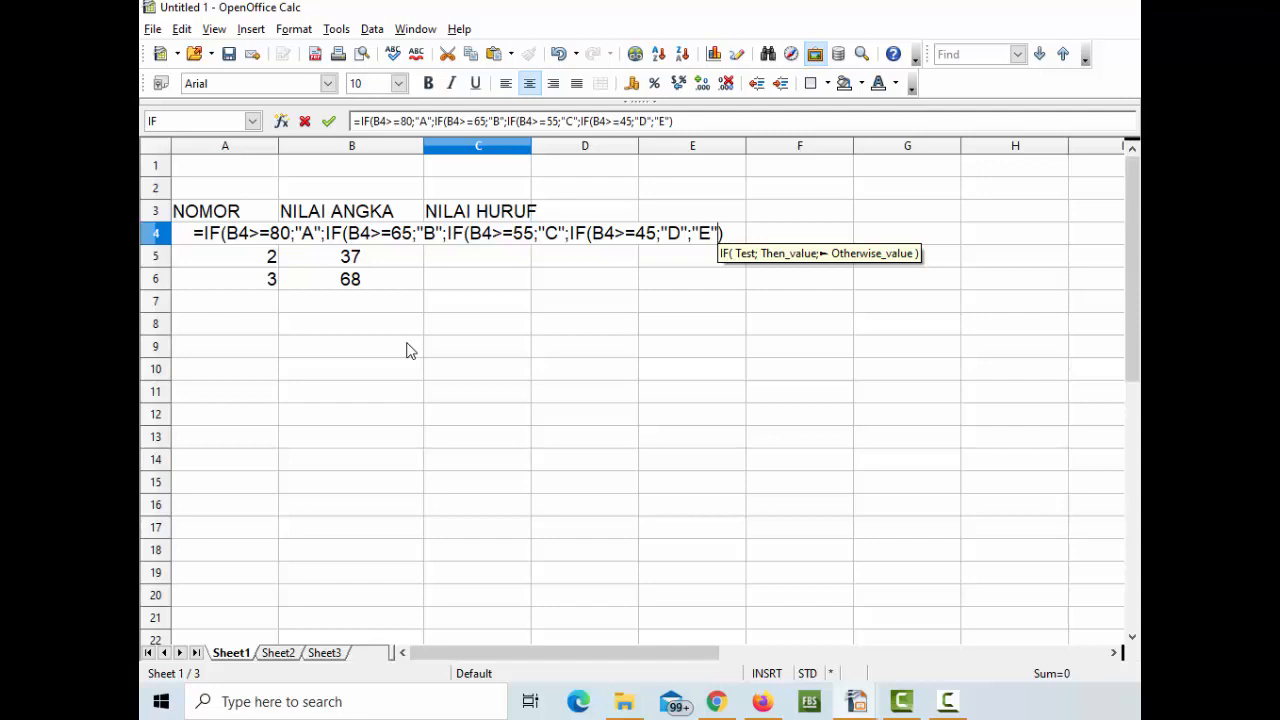
key("Left")
key("Left")
key("Left")
key("Left")
key("Left")
key("Left")
key("Left")
key("Left")
key("Left")
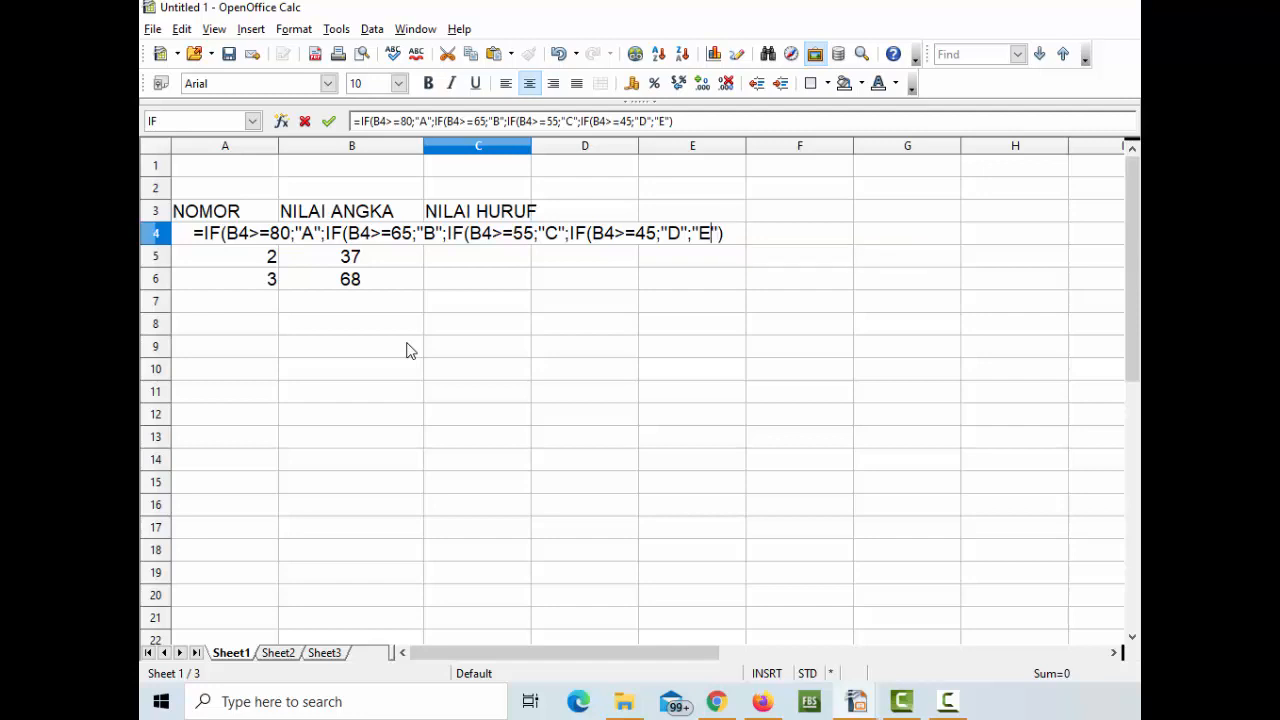
key("Left")
key("Left")
key("Left")
key("Left")
key("Left")
key("Left")
key("Left")
key("Left")
key("Left")
key("Left")
key("Left")
key("Left")
key("Left")
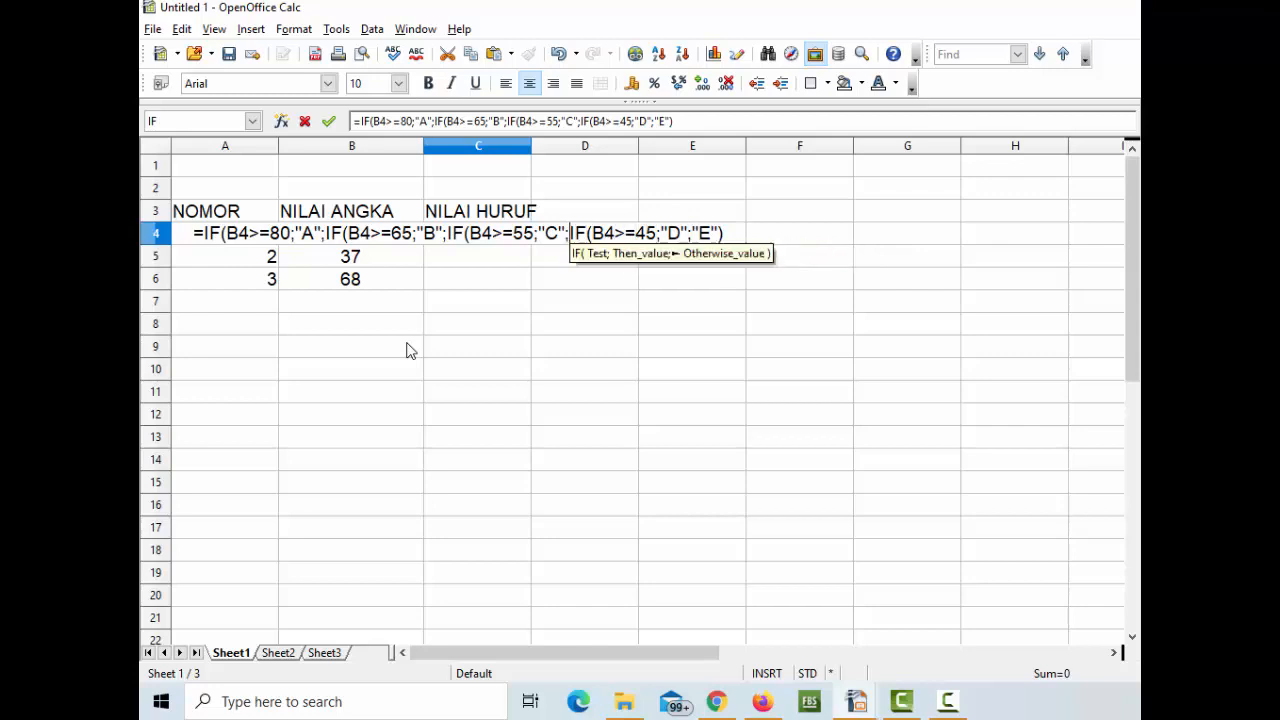
key("Left")
key("Left")
key("Left")
key("Left")
key("Left")
key("Left")
key("Left")
key("Left")
key("Left")
key("Left")
key("Left")
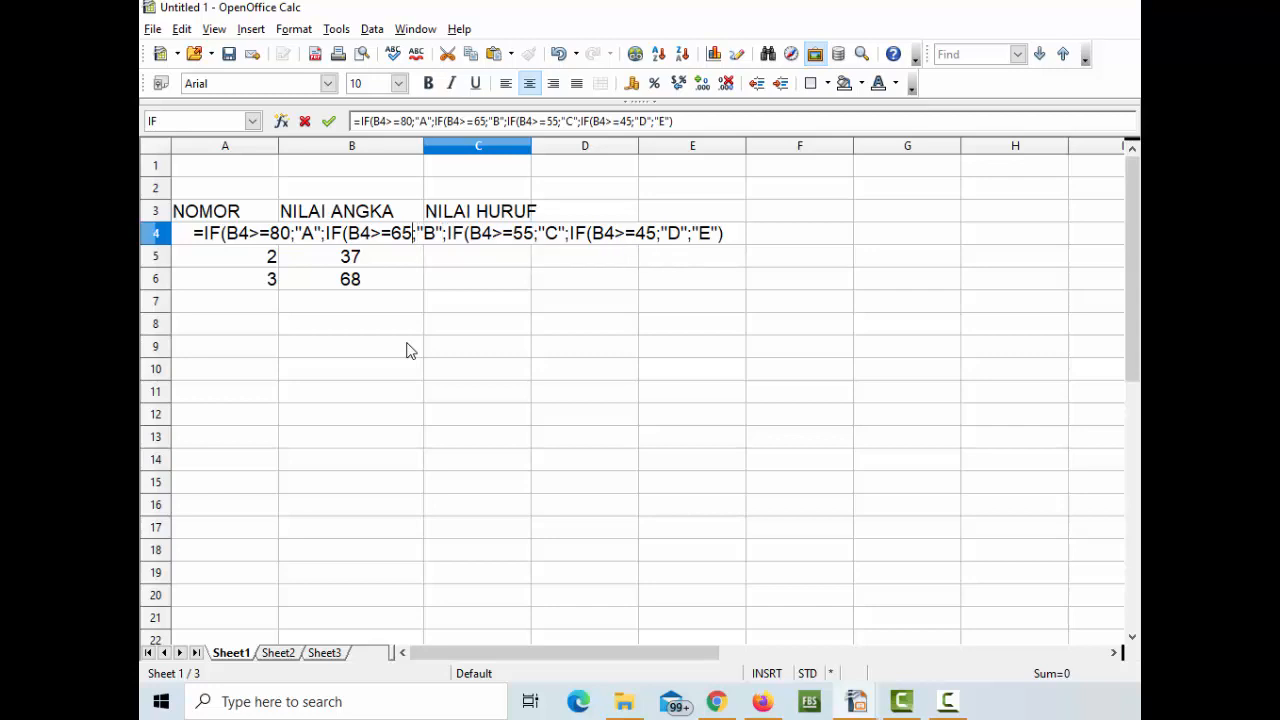
key("Left")
key("Left")
key("Left")
key("Left")
key("Left")
key("Left")
key("Left")
key("Left")
key("Left")
key("Left")
key("Left")
key("Left")
key("Left")
key("Left")
key("Left")
key("Left")
key("Left")
key("Left")
Add three closing parentheses after "E" to close the nested IFs, and confirm the C4 formula.
key("Right")
key("Right")
key("Right")
key("Right")
key("Right")
key("Right")
key("Right")
key("Right")
key("Right")
key("Right")
key("Right")
key("Right")
key("Right")
key("Right")
key("Right")
key("Right")
key("Right")
key("Right")
key("Right")
key("Right")
key("Right")
key("Right")
key("Right")
key("Right")
key("Right")
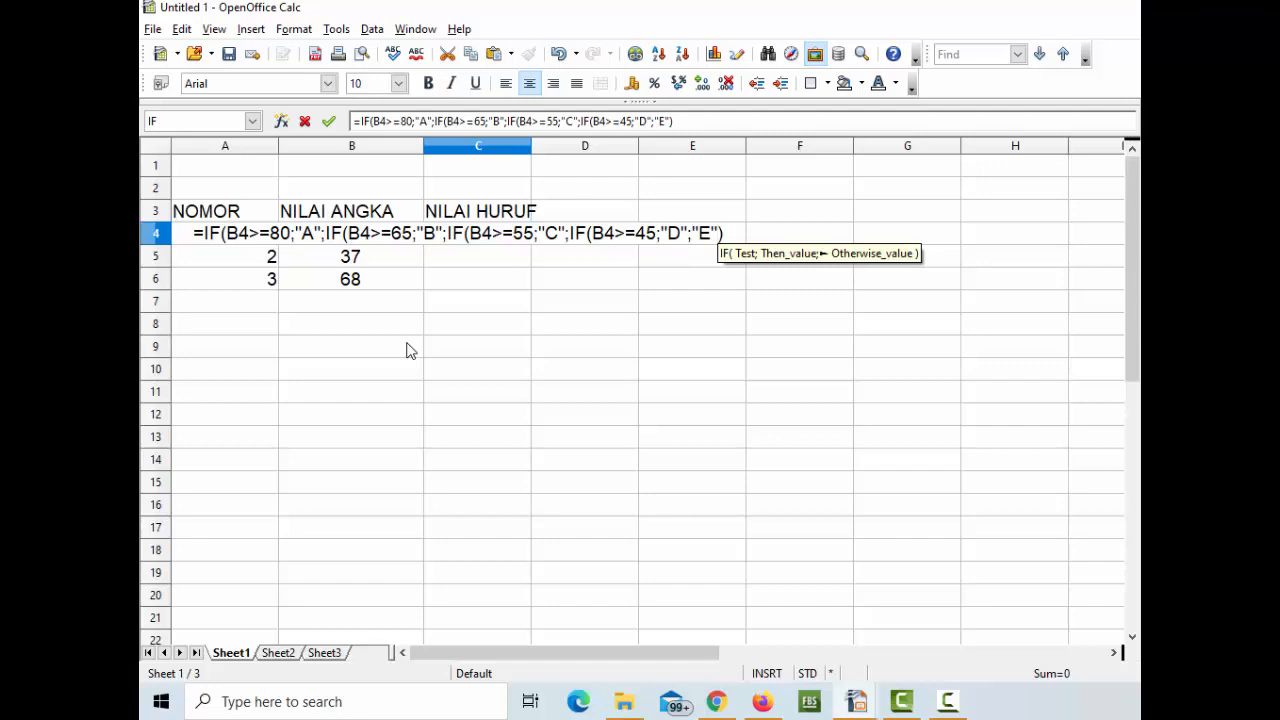
key("Right")
type(")))")
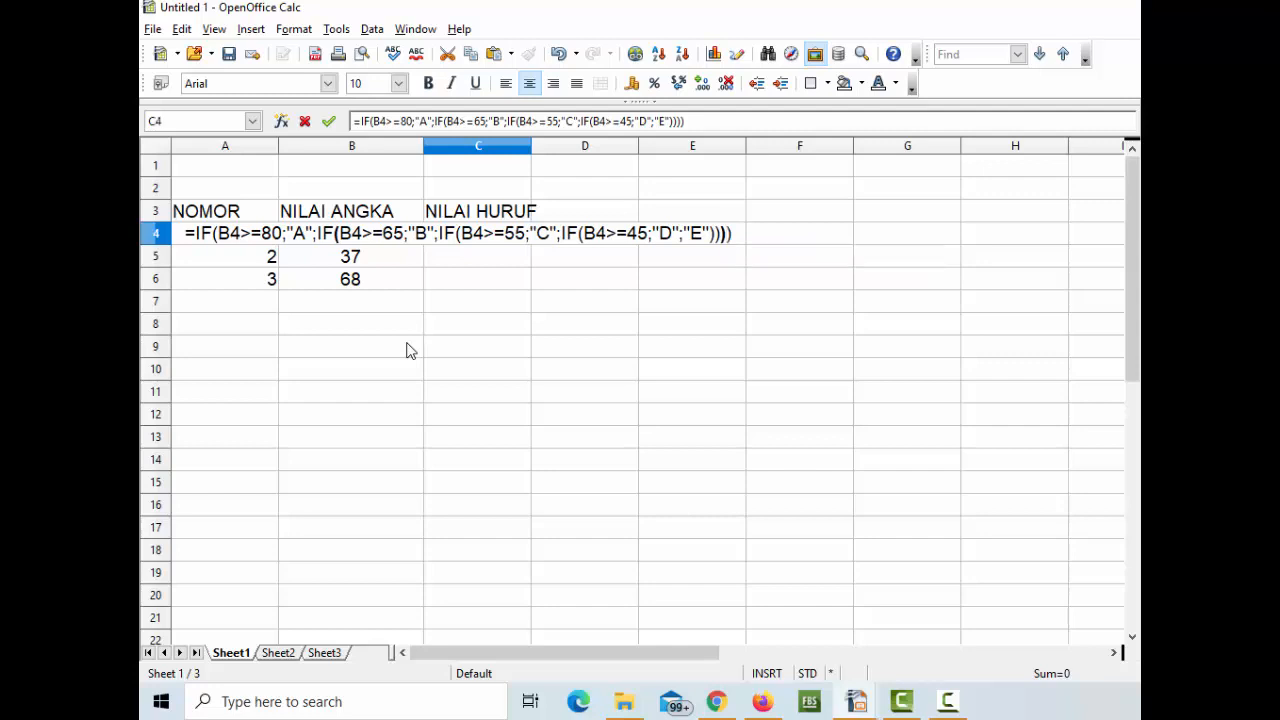
key("Return")
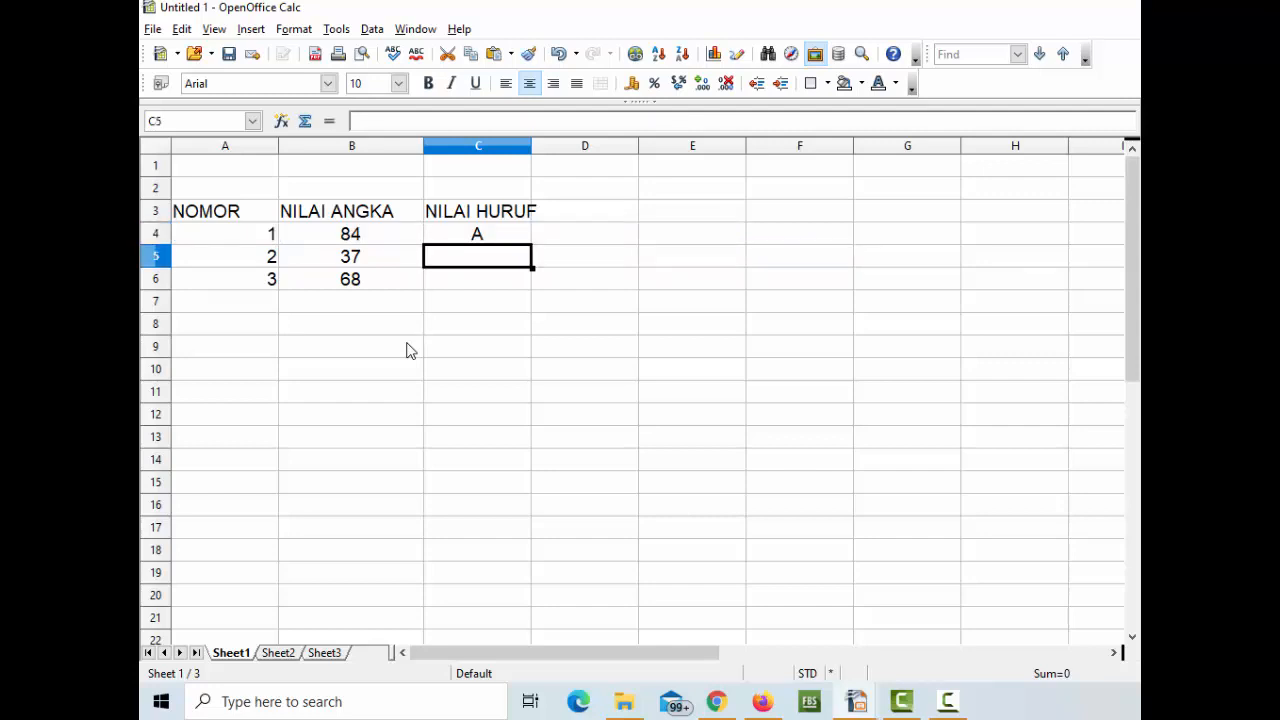
Test the grade formula in C4 by setting the score in B4 to 78 and then to 64.
key("Up")
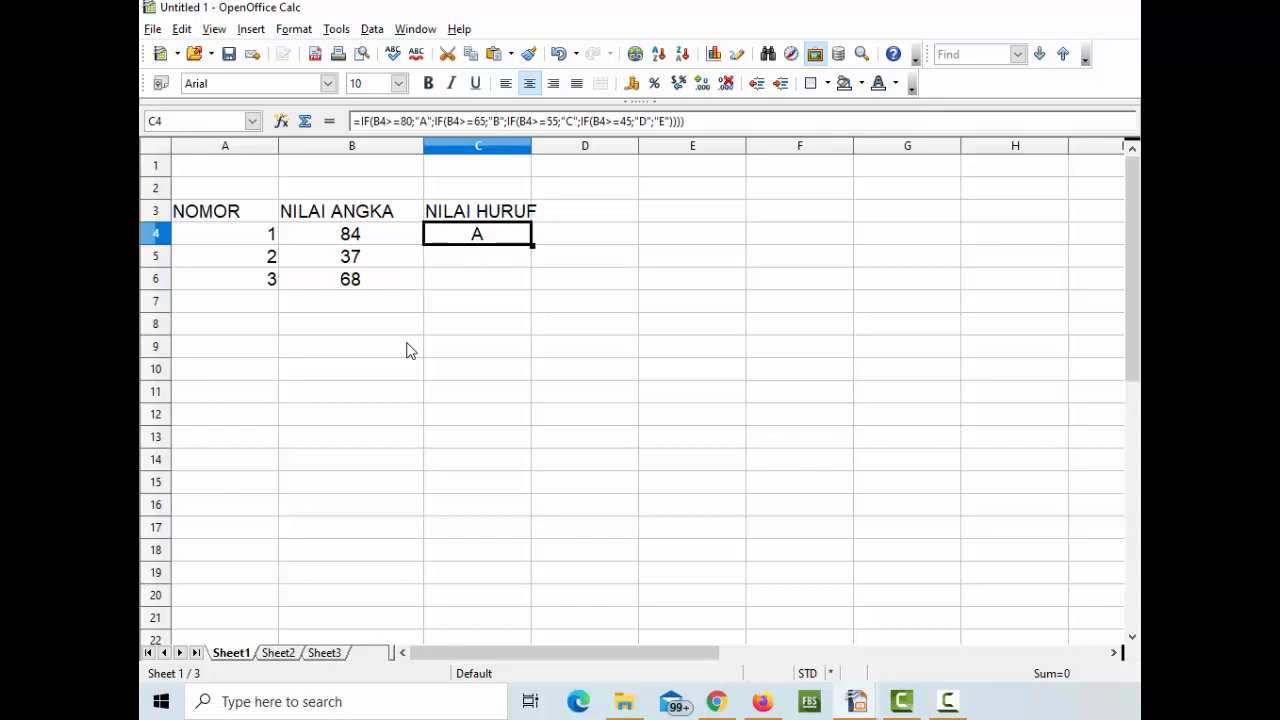
key("Left")
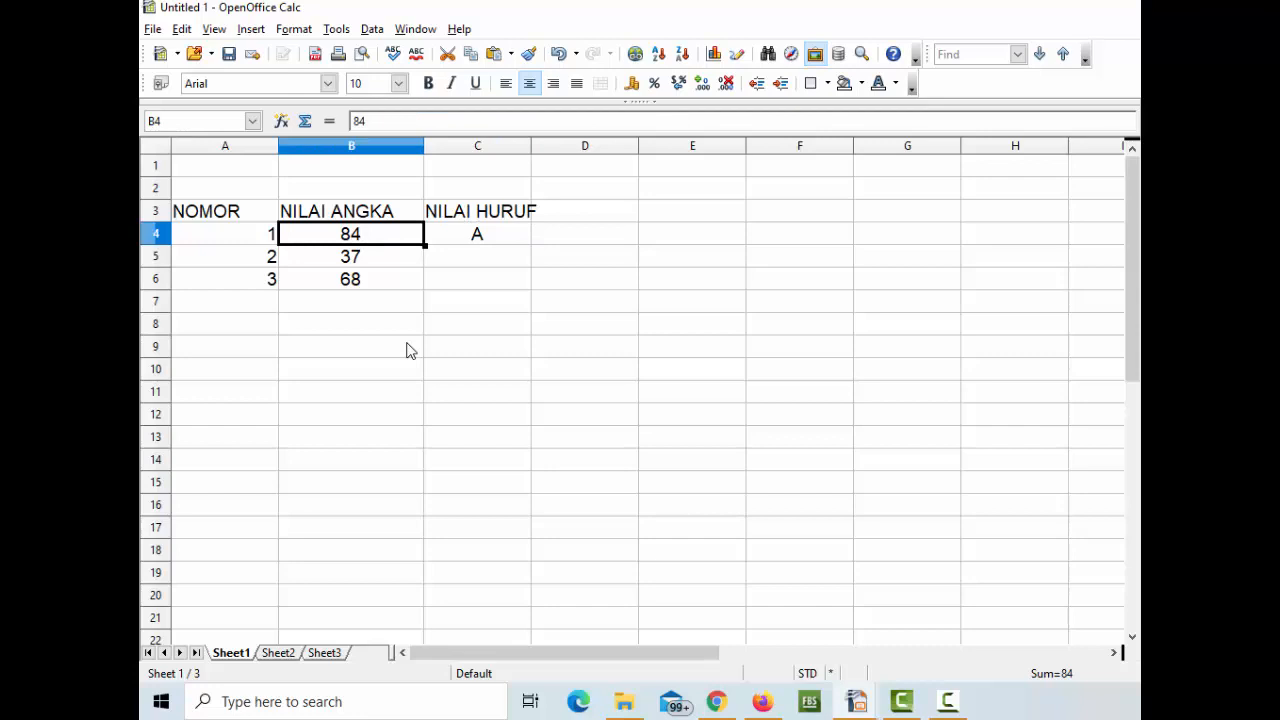
type("78")
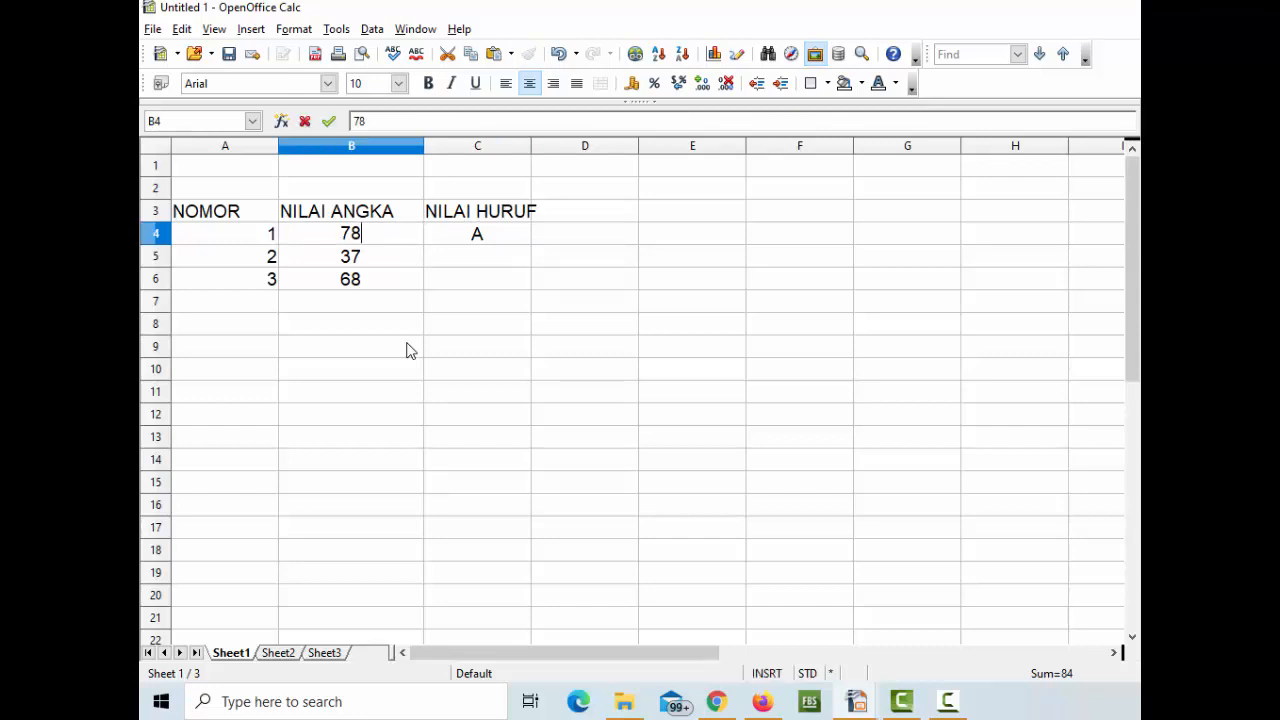
key("Return")
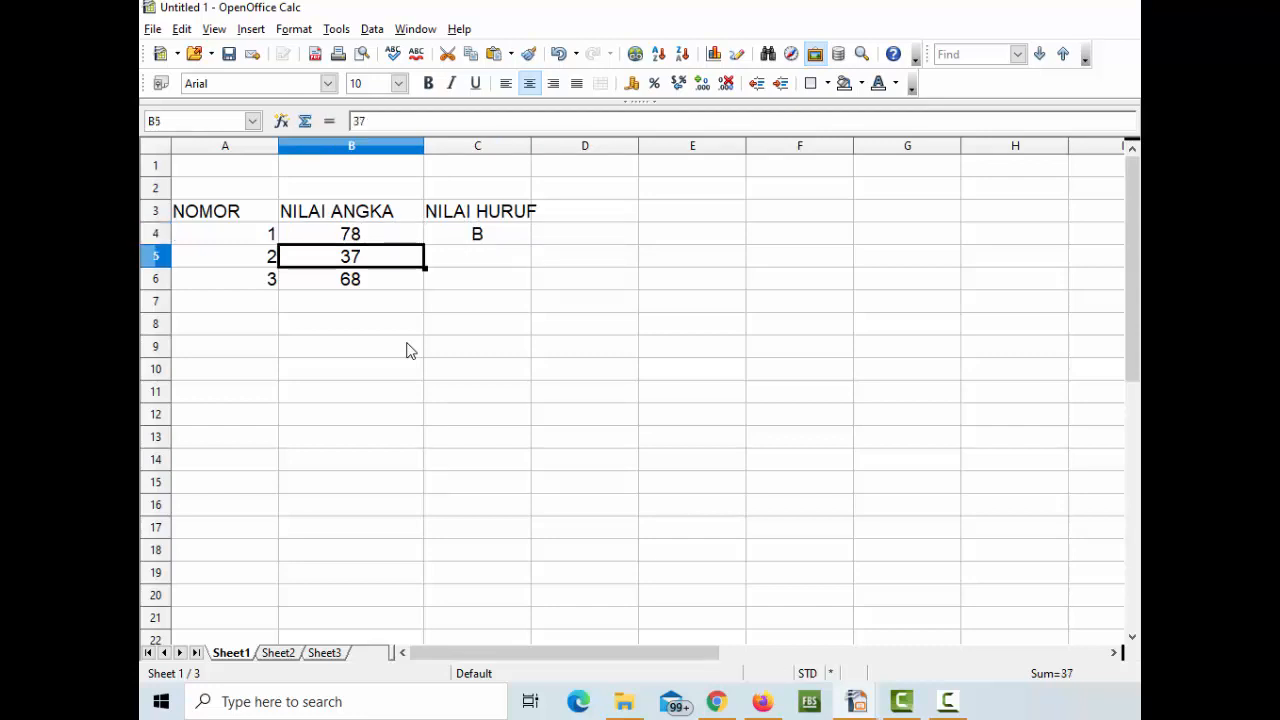
key("Up")
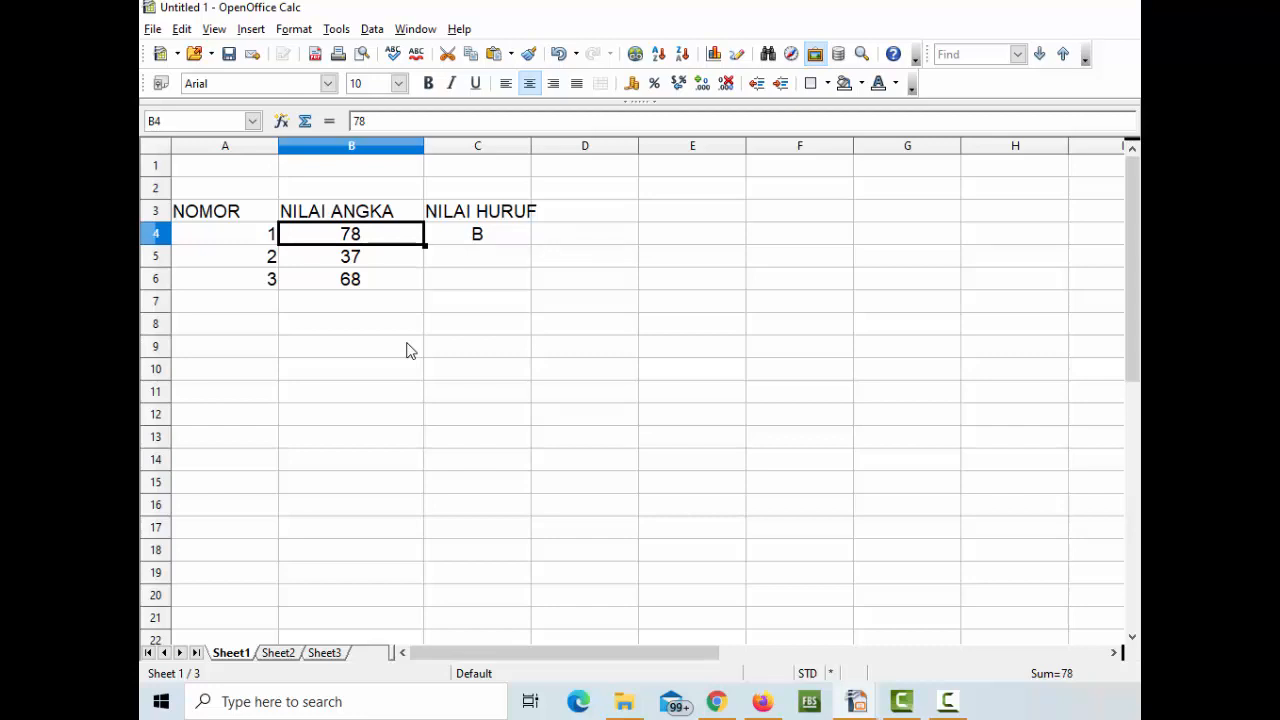
type("64")
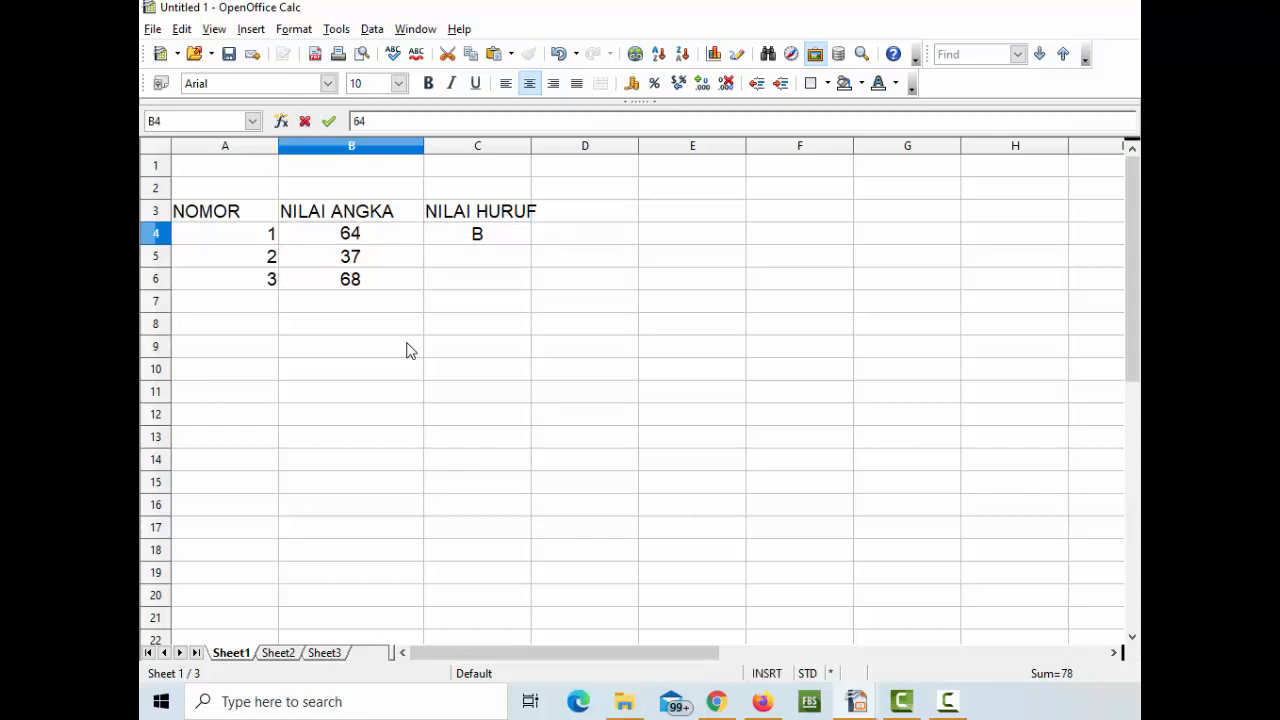
key("Return")
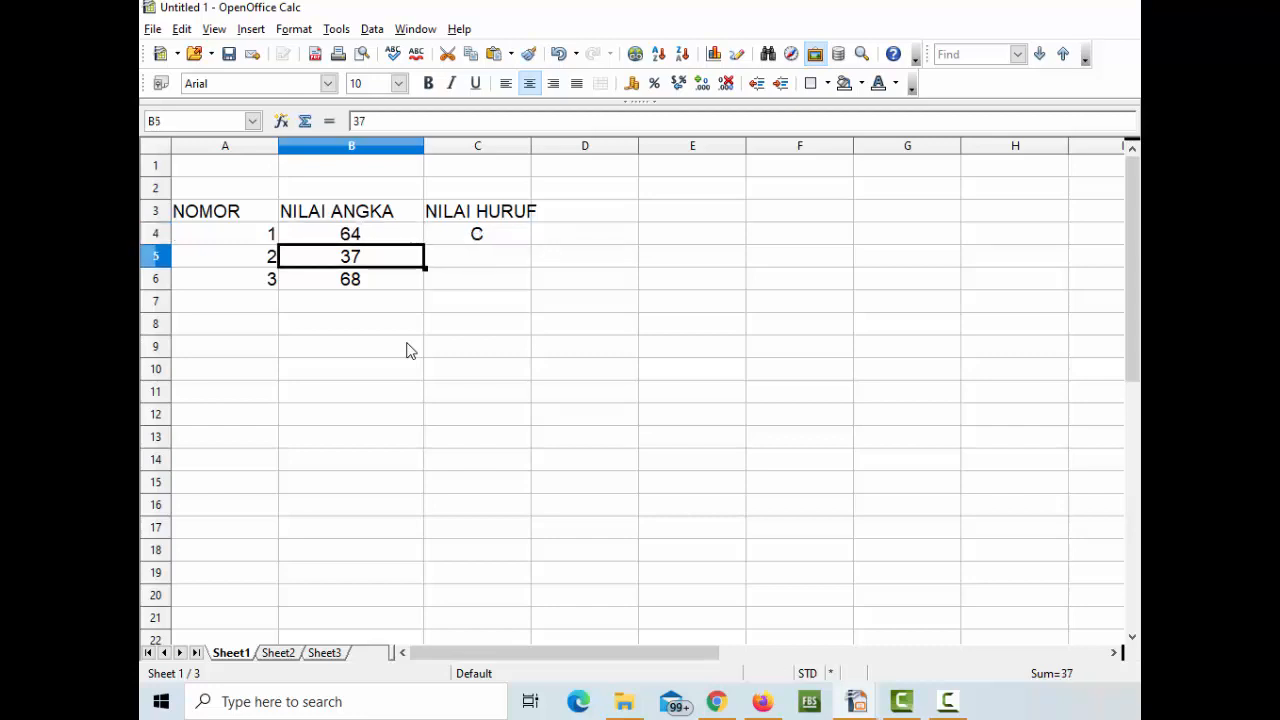
Set the score in B4 back to 84.
key("Up")
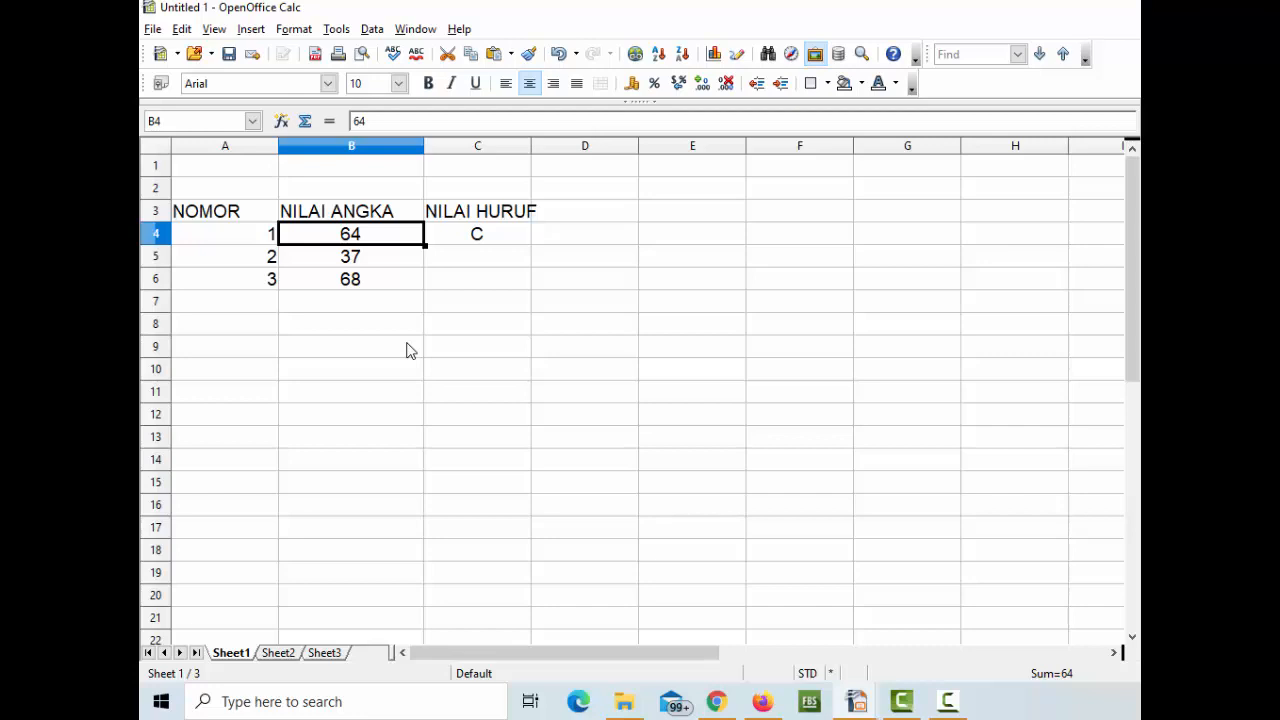
key("Right")
key("Left")
type("84\\")
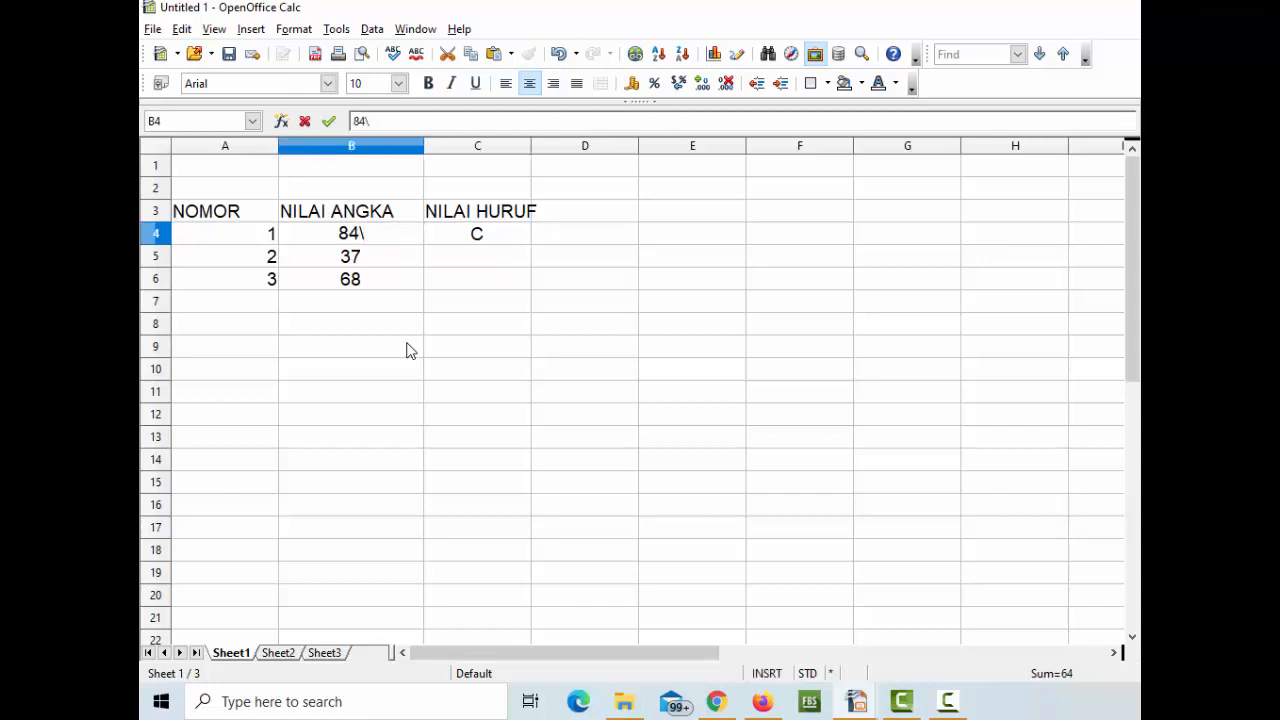
key("BackSpace")
key("Return")
Fill the nested IF formula from C4 down through C6 to grade the remaining scores.
key("Right")
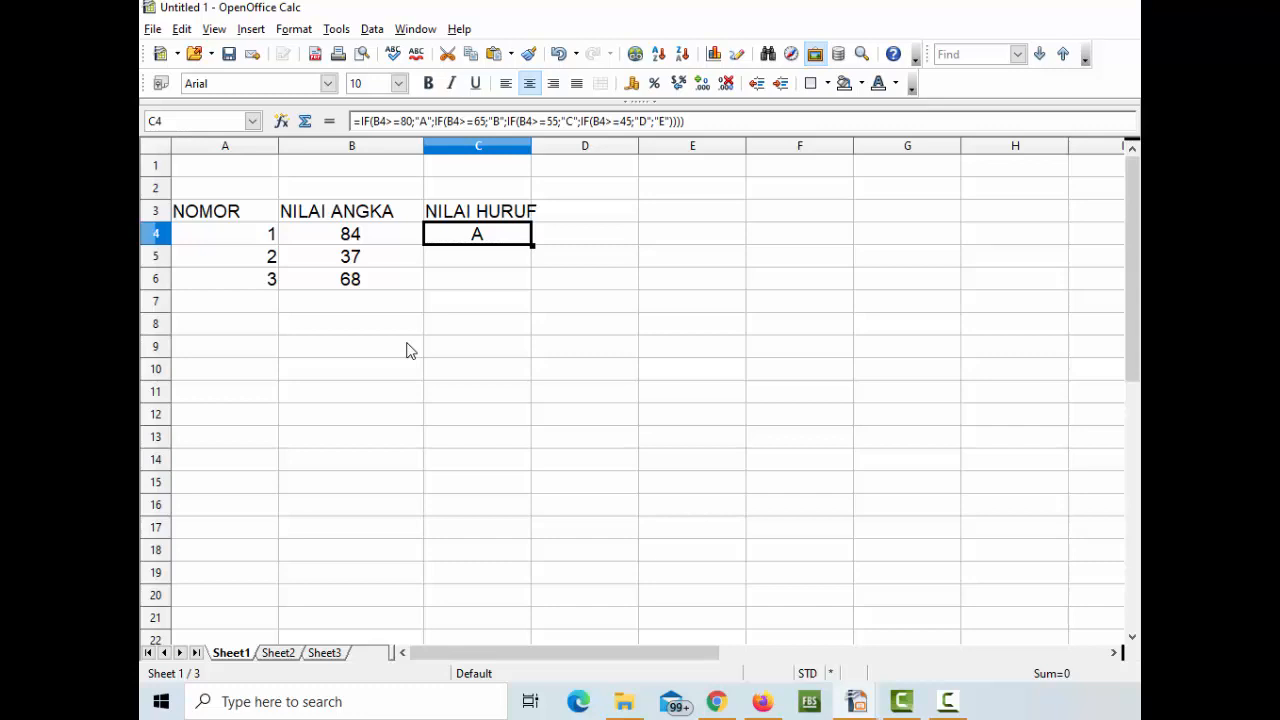
key("shift+Down")
key("shift+Down")
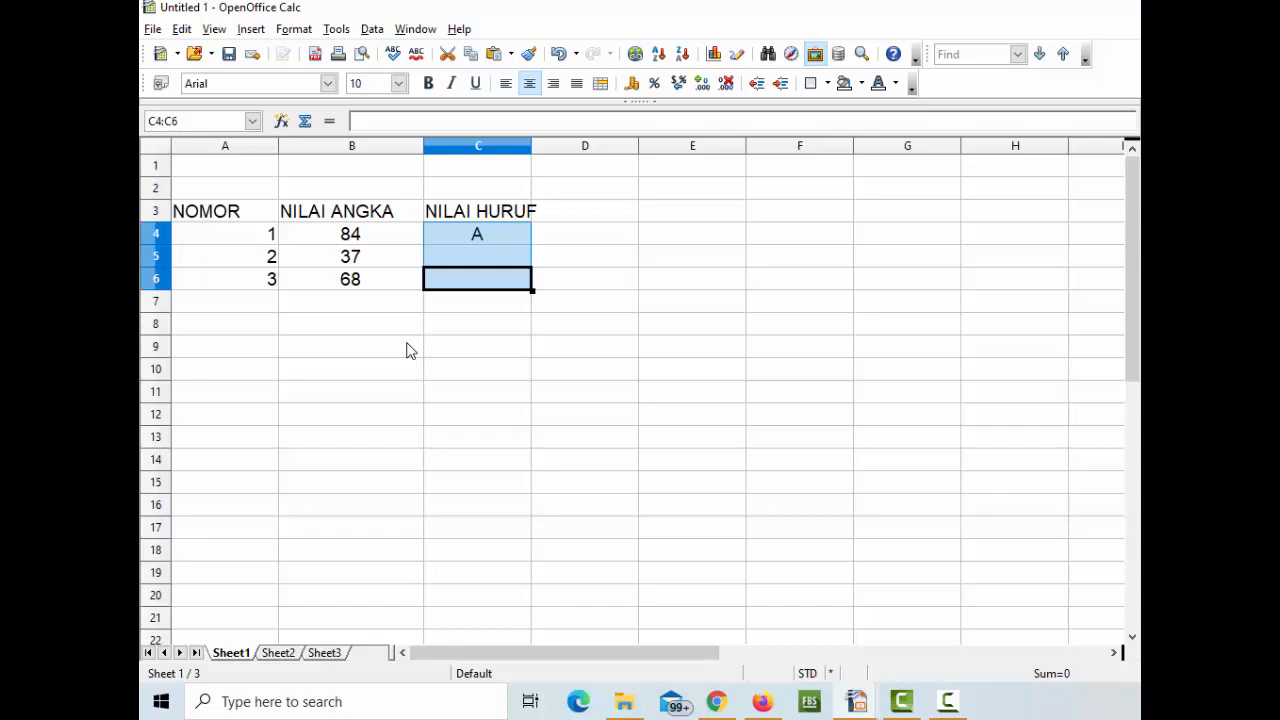
key("ctrl+d")
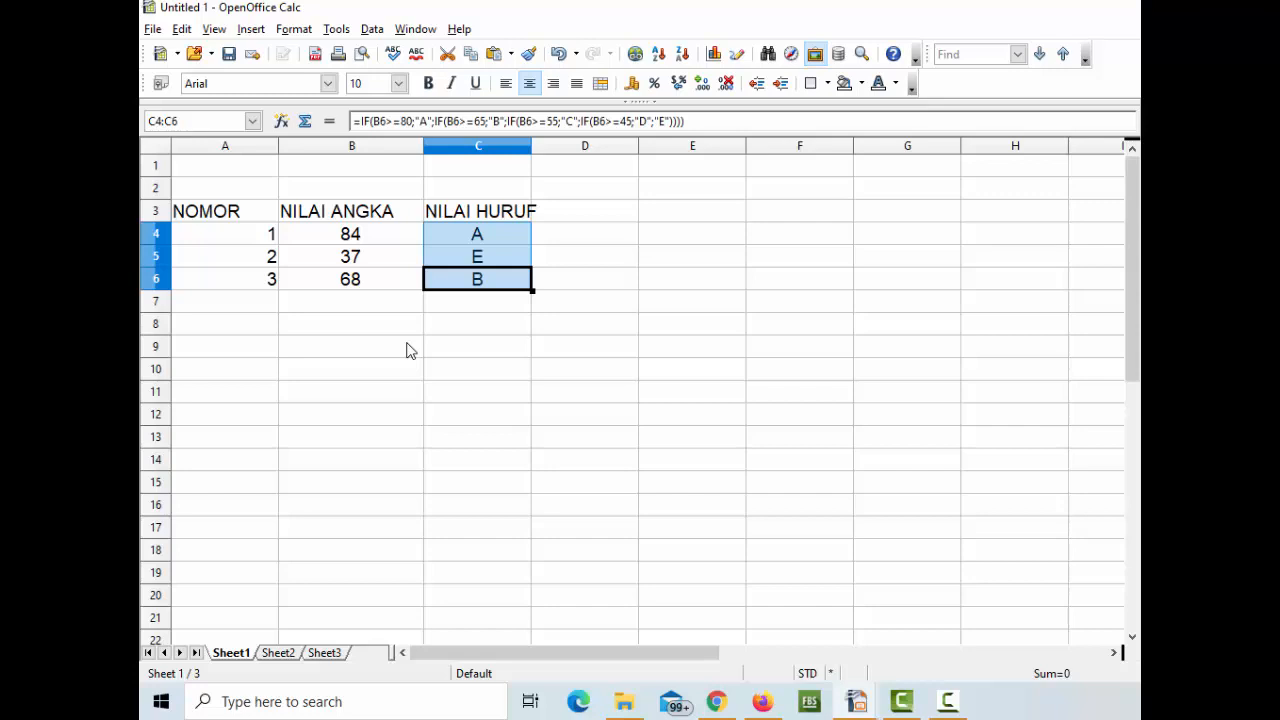
Examine the formulas in C4, C5 and C6, checking which score cell each IF condition refers to.
key("Down")
key("Up")
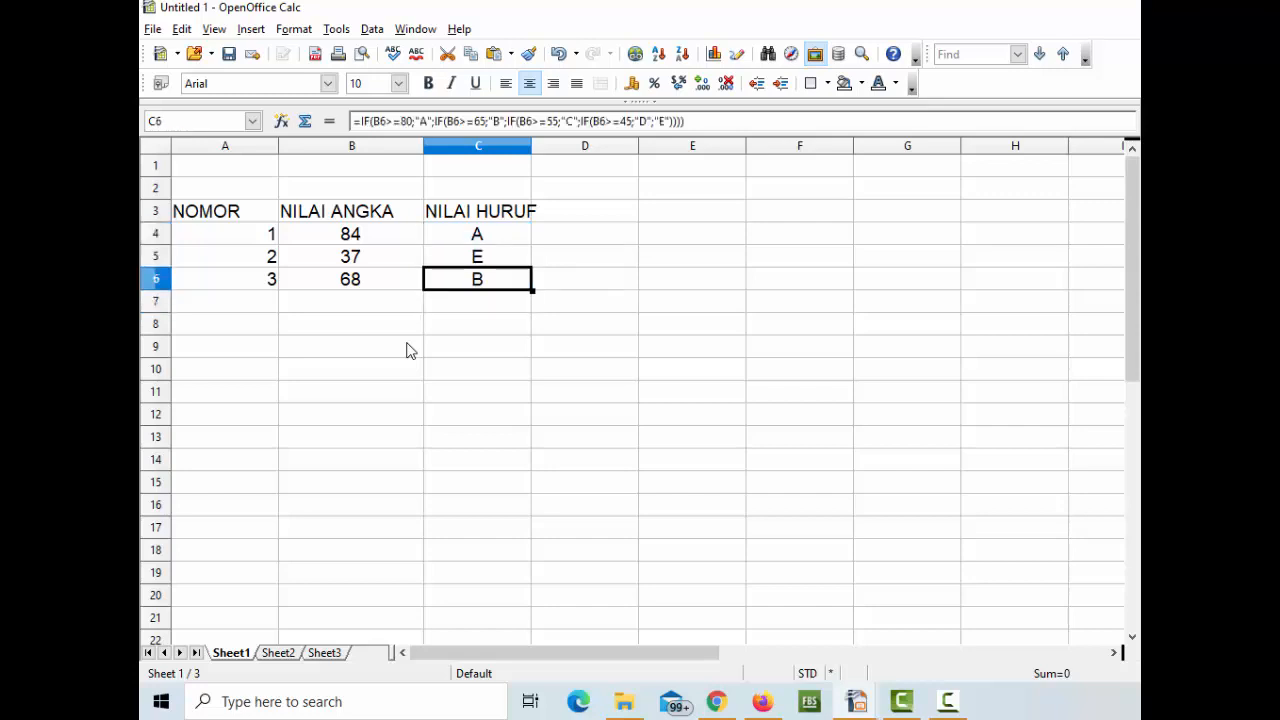
key("Up")
key("Up")
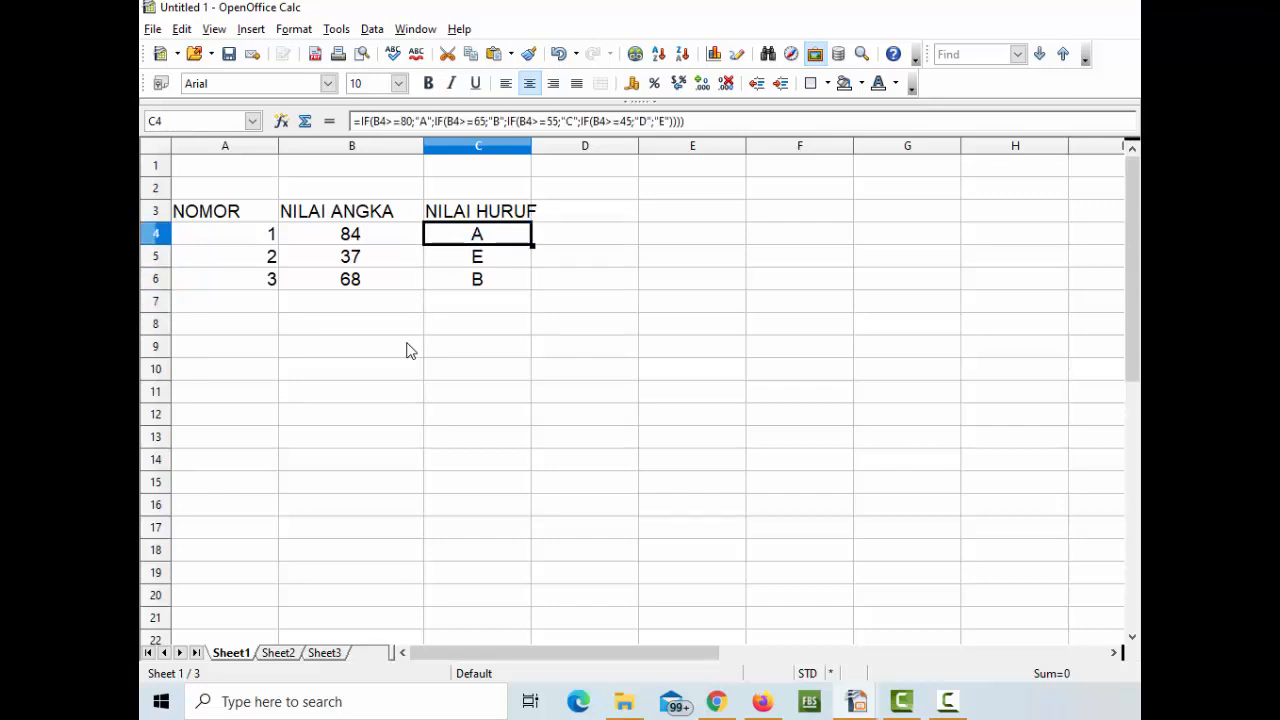
key("Down")
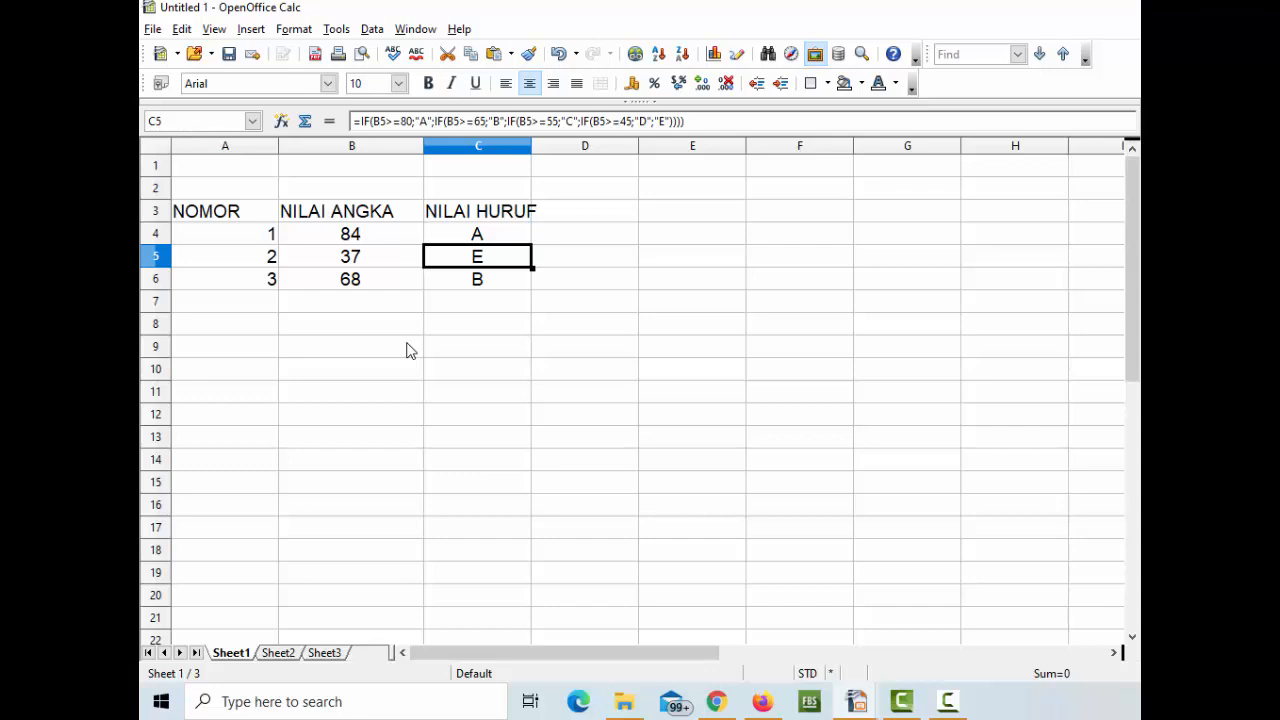
key("Up")
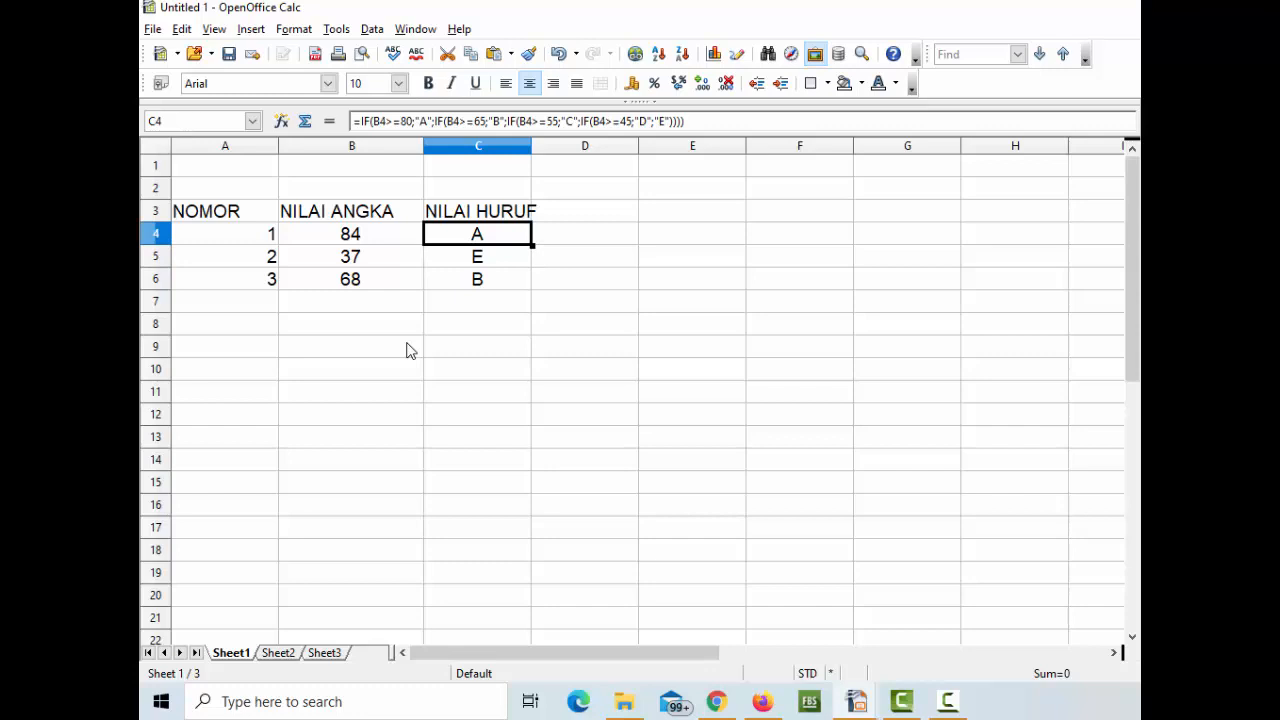
key("F2")
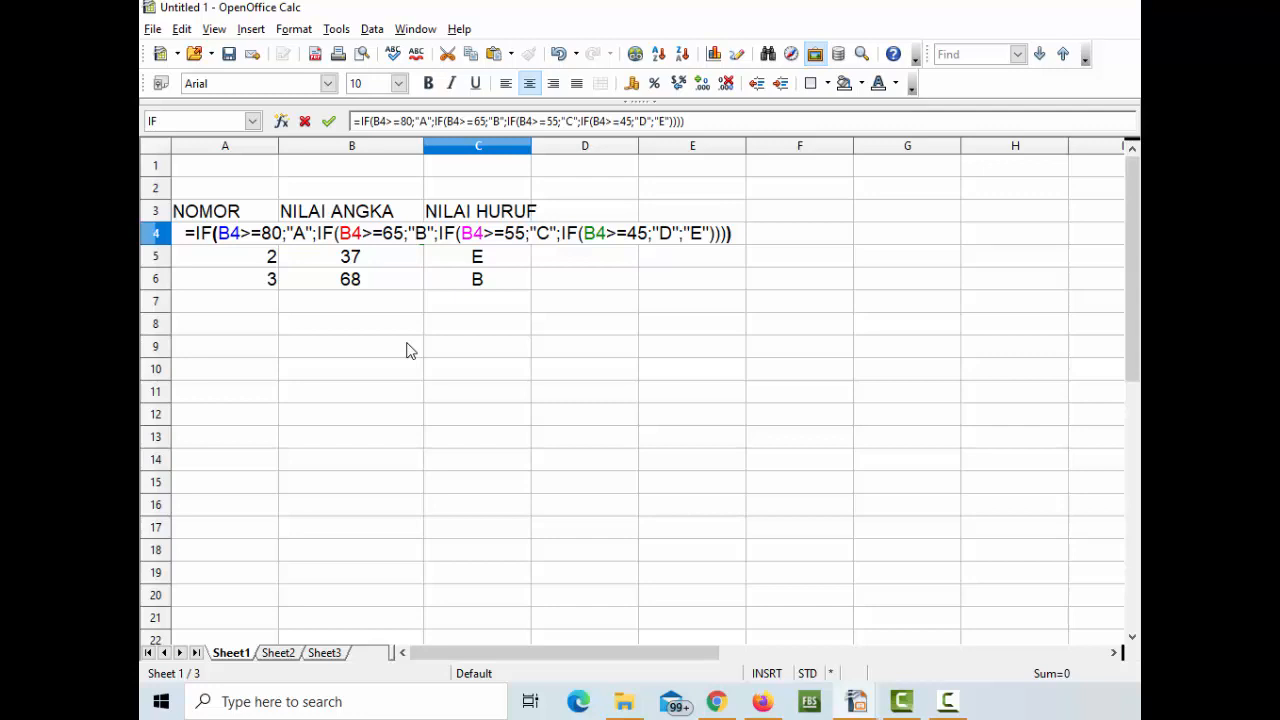
key("Return")
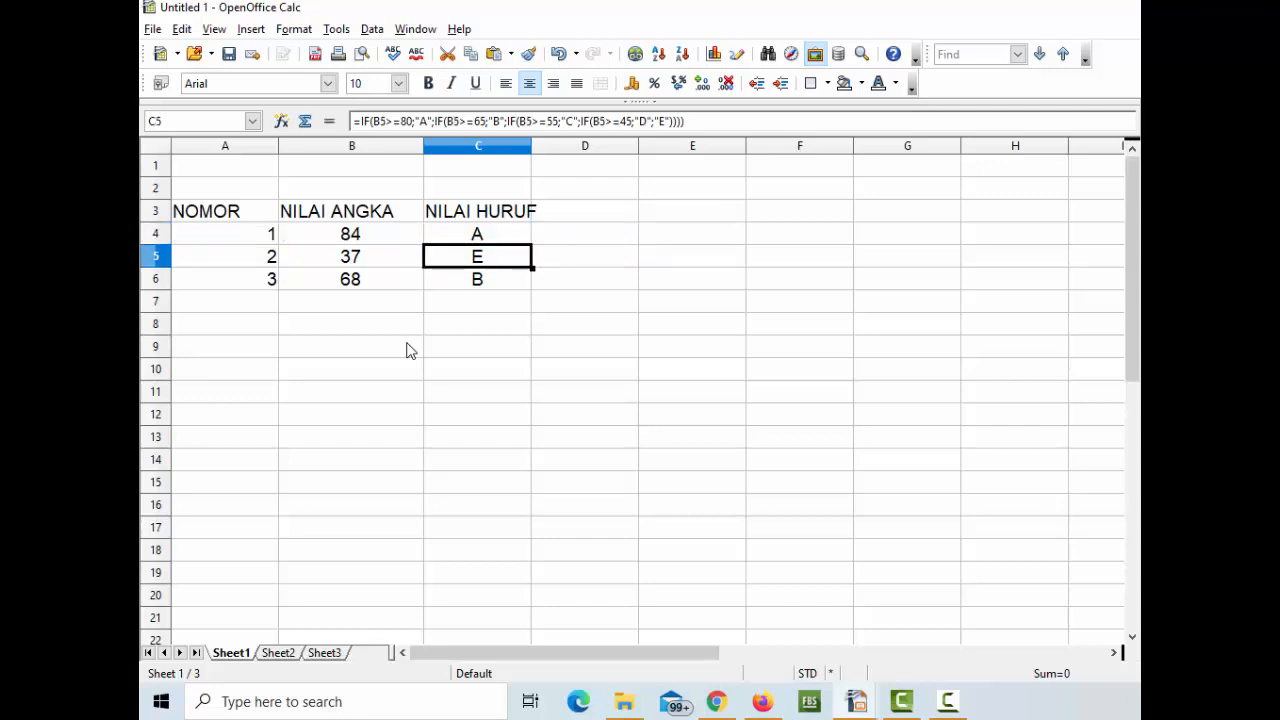
key("Up")
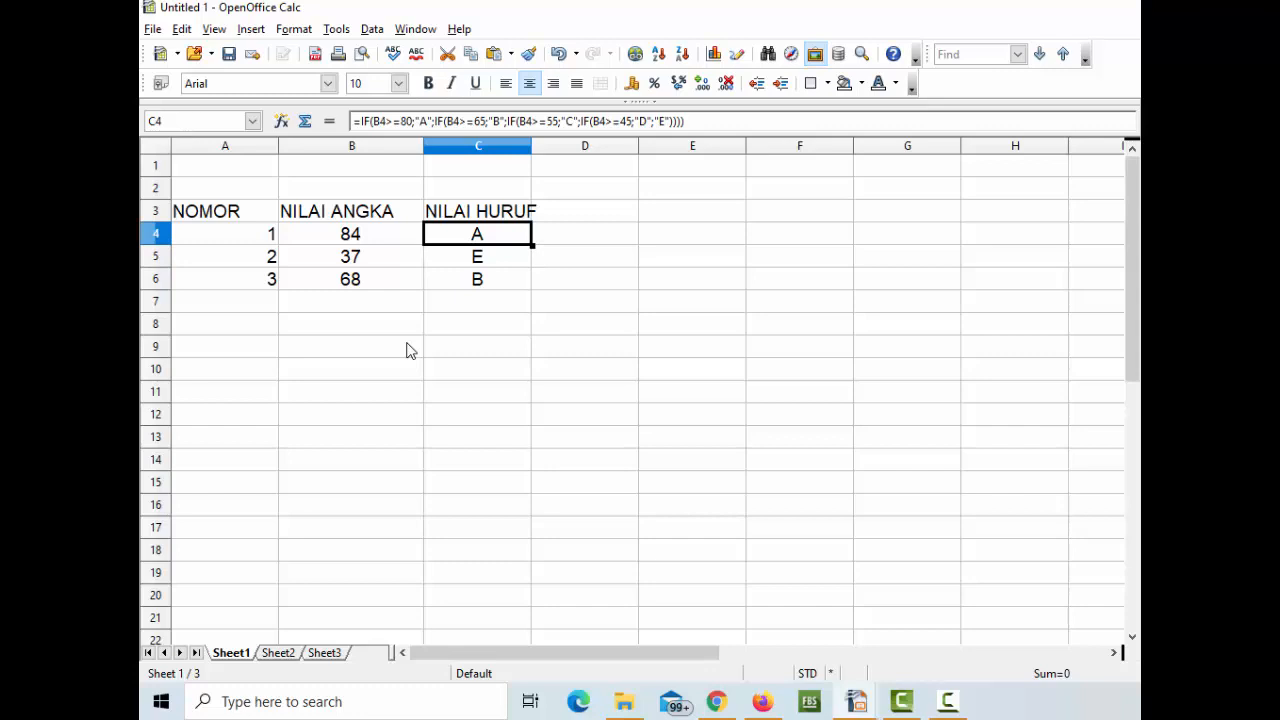
key("Down")
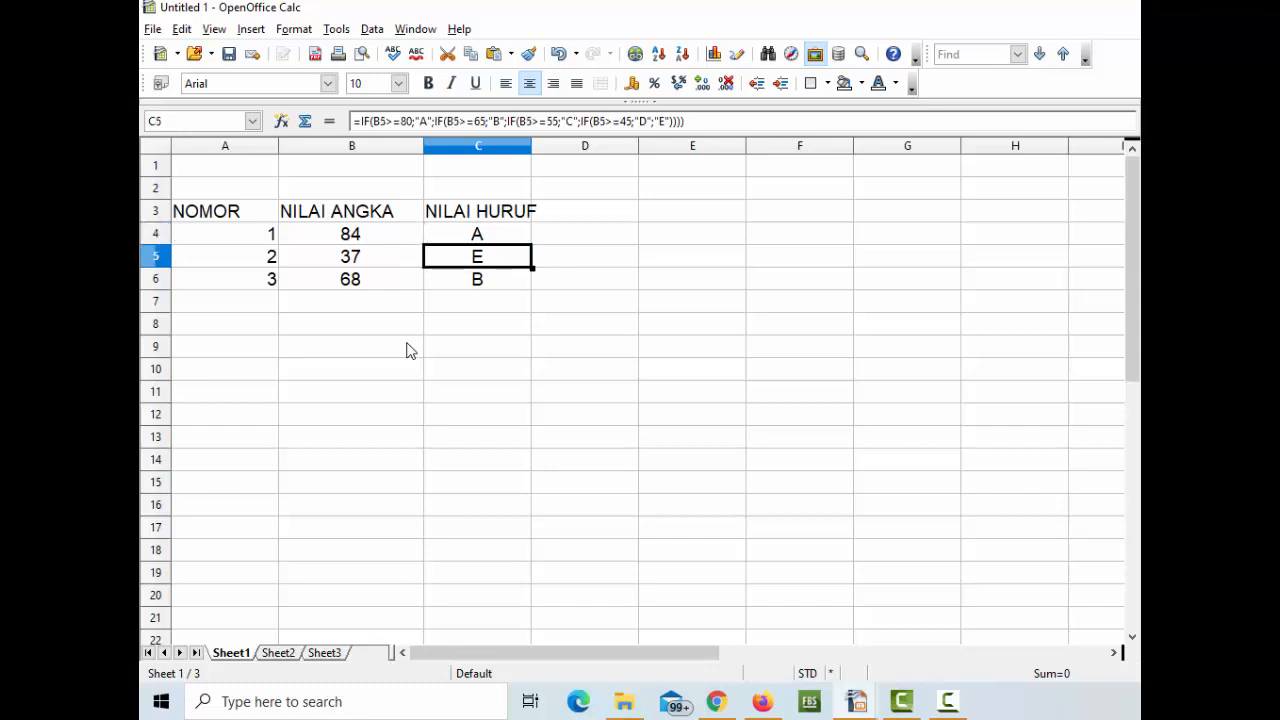
key("F2")
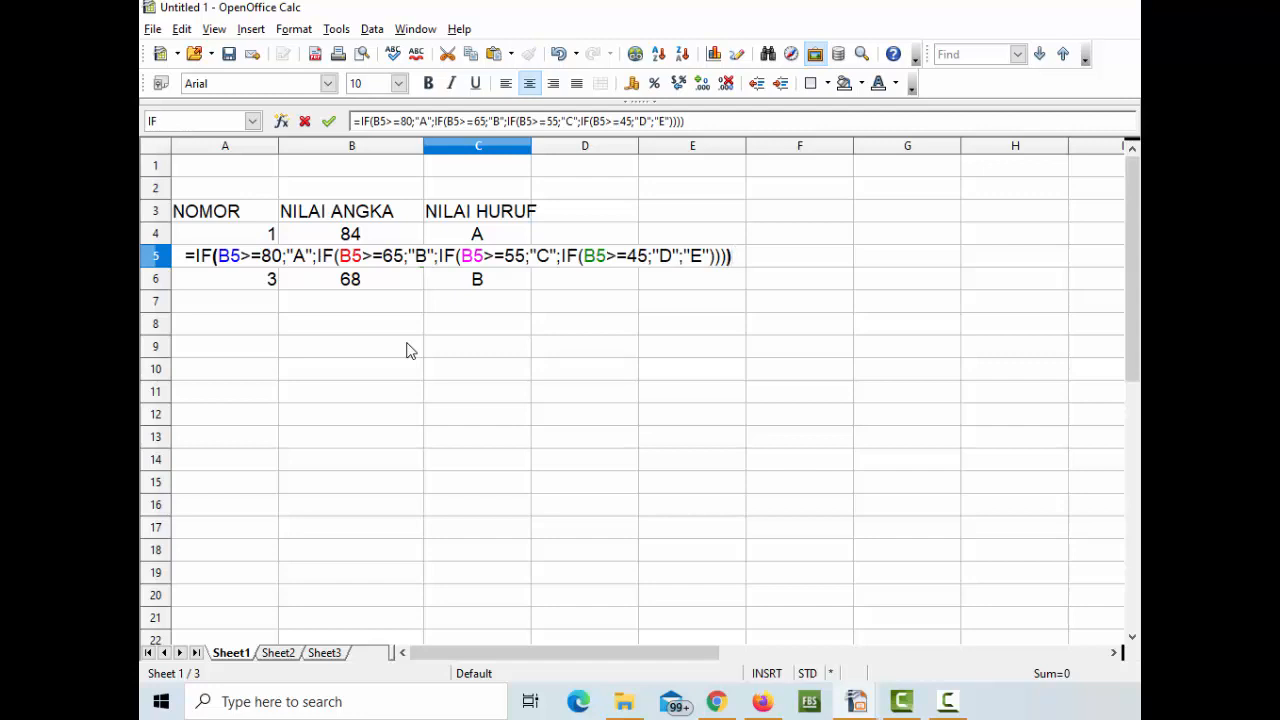
key("Return")
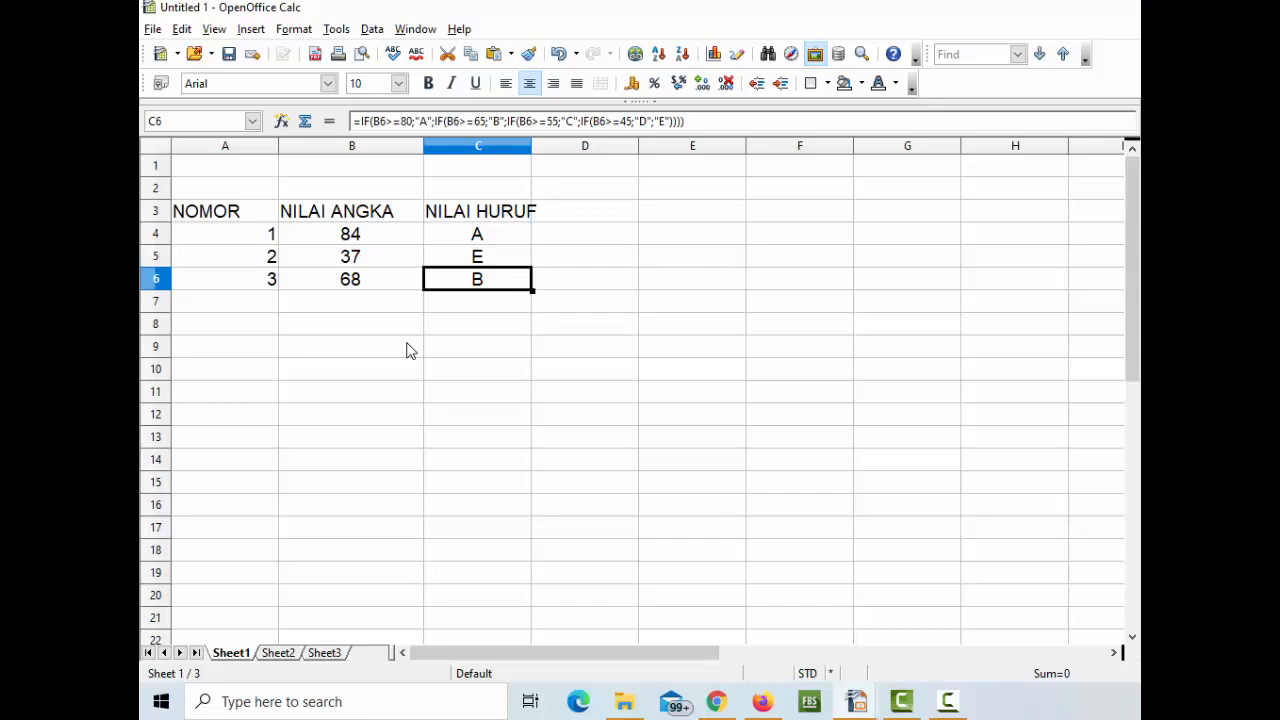
key("F2")
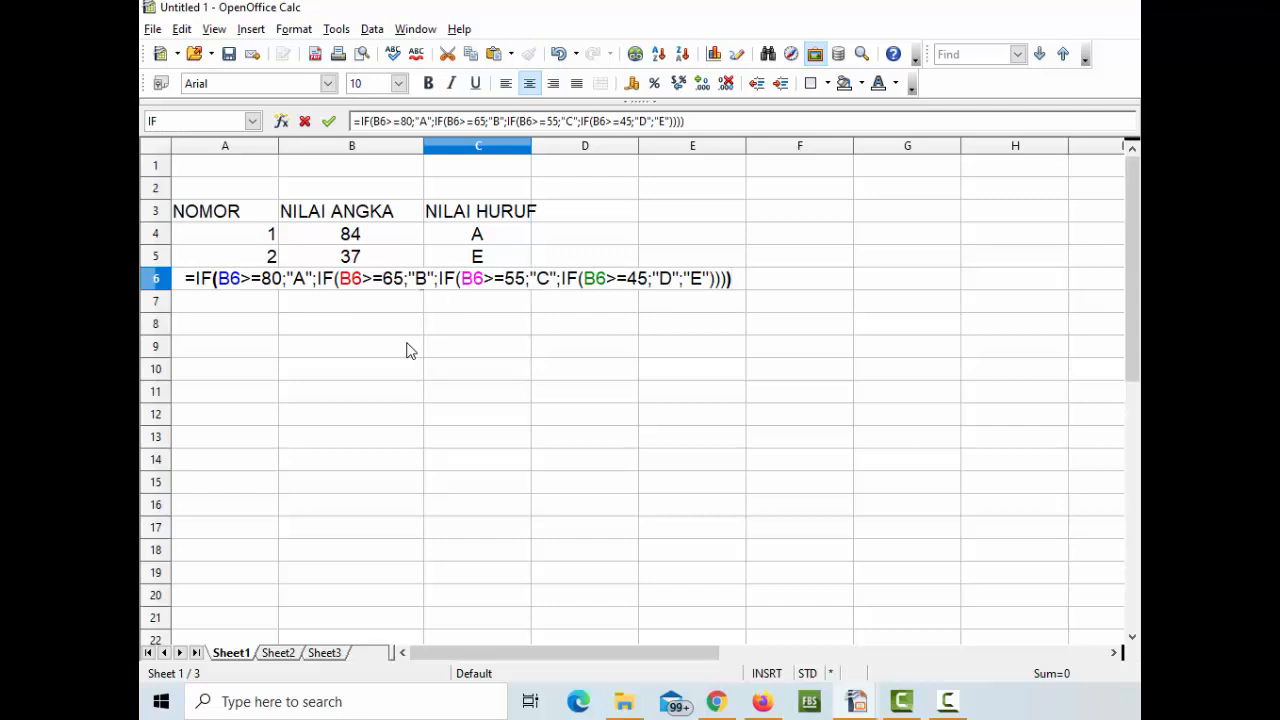
key("Return")
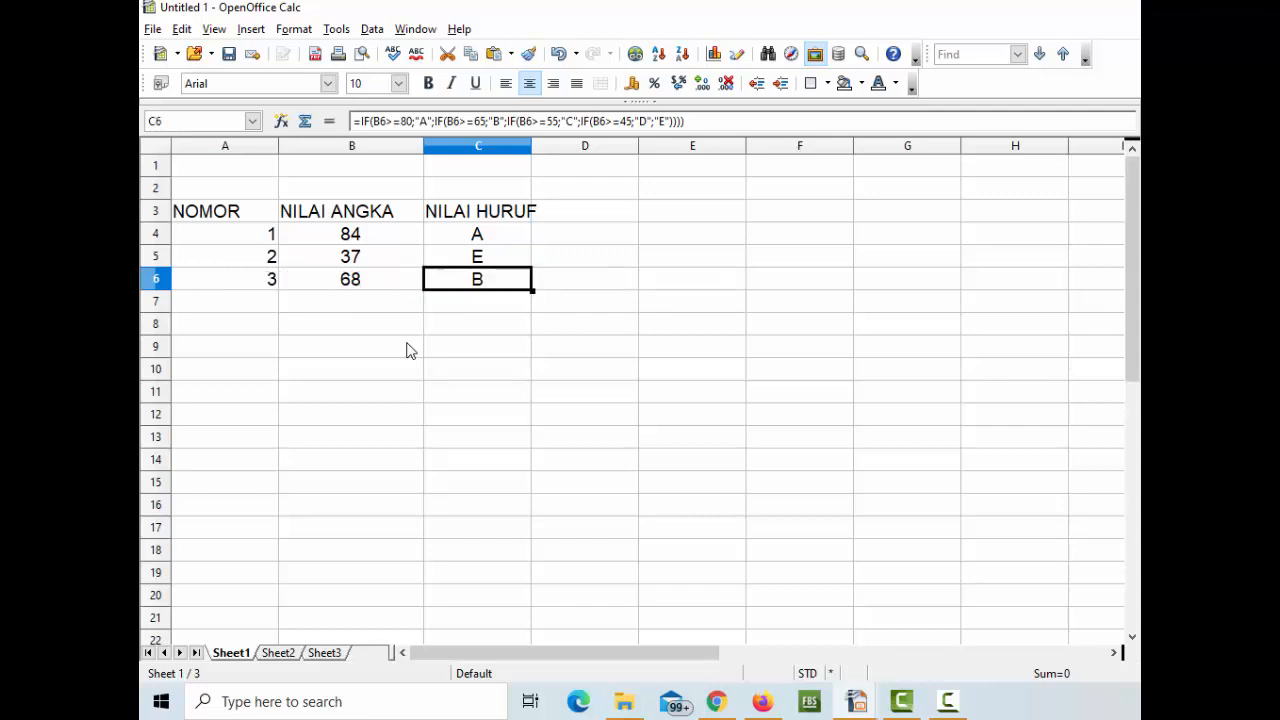